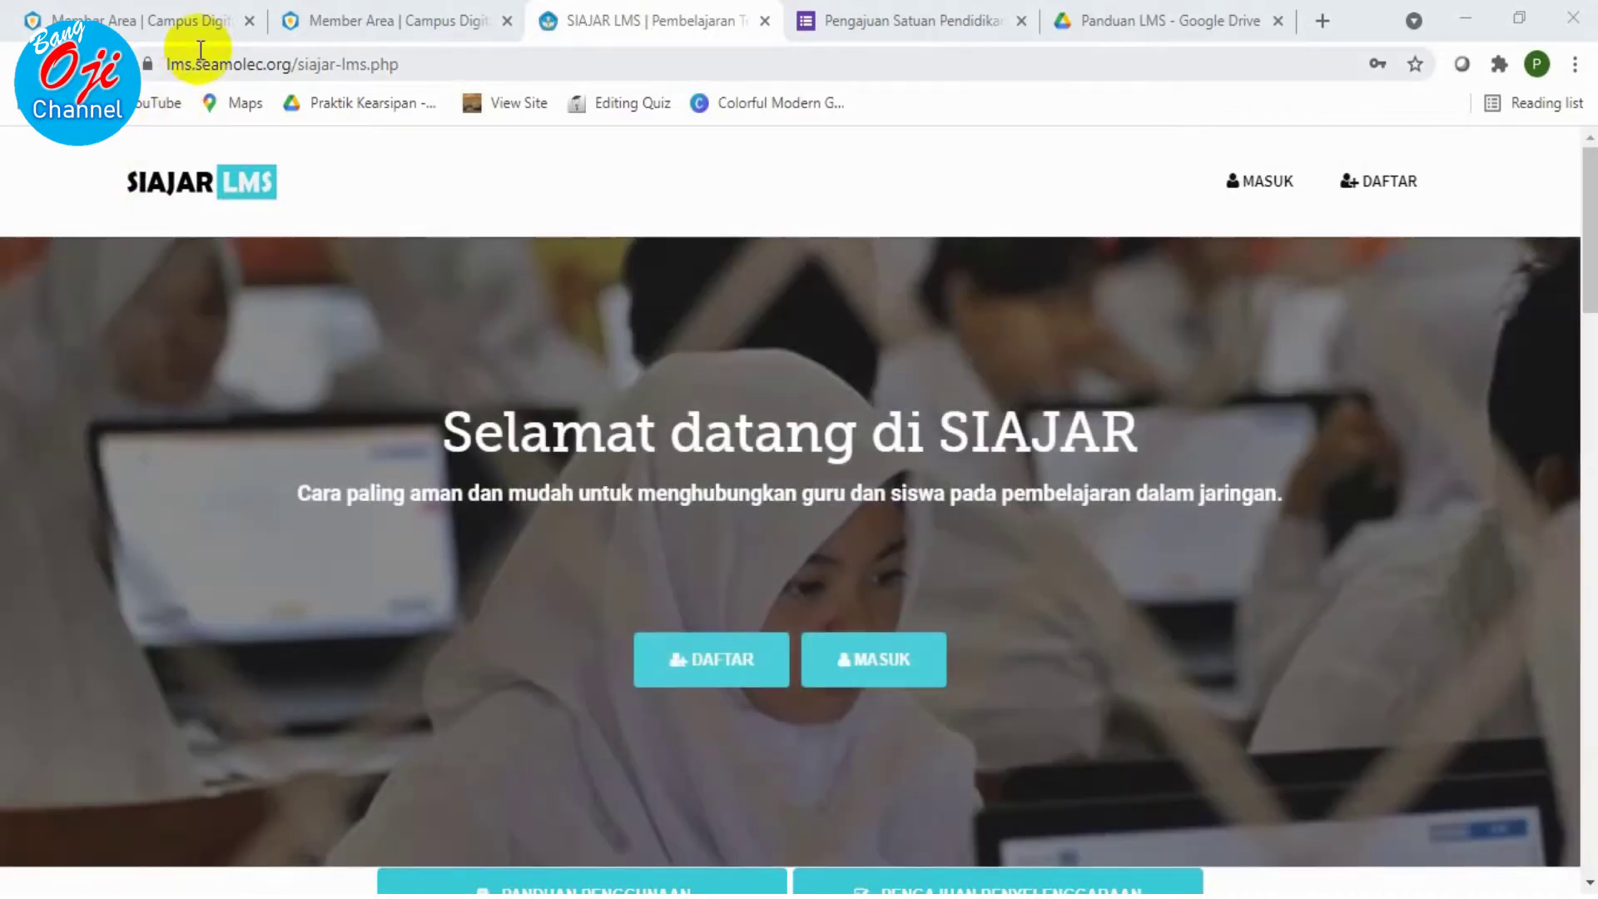
click(188, 67)
click(189, 68)
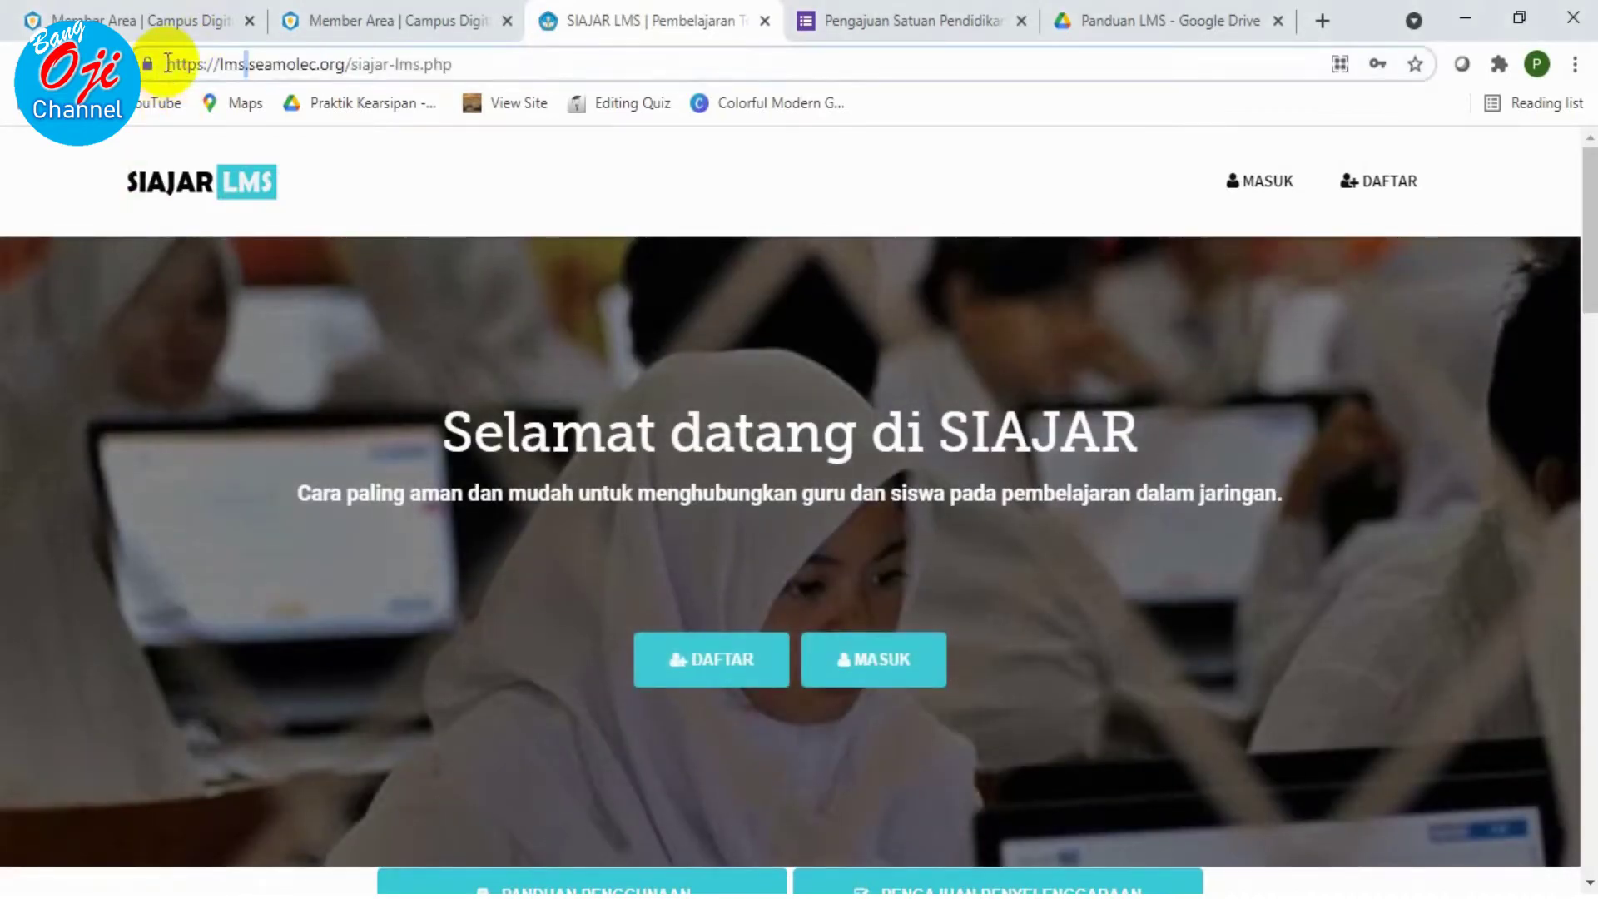
click(170, 61)
drag(170, 62, 454, 62)
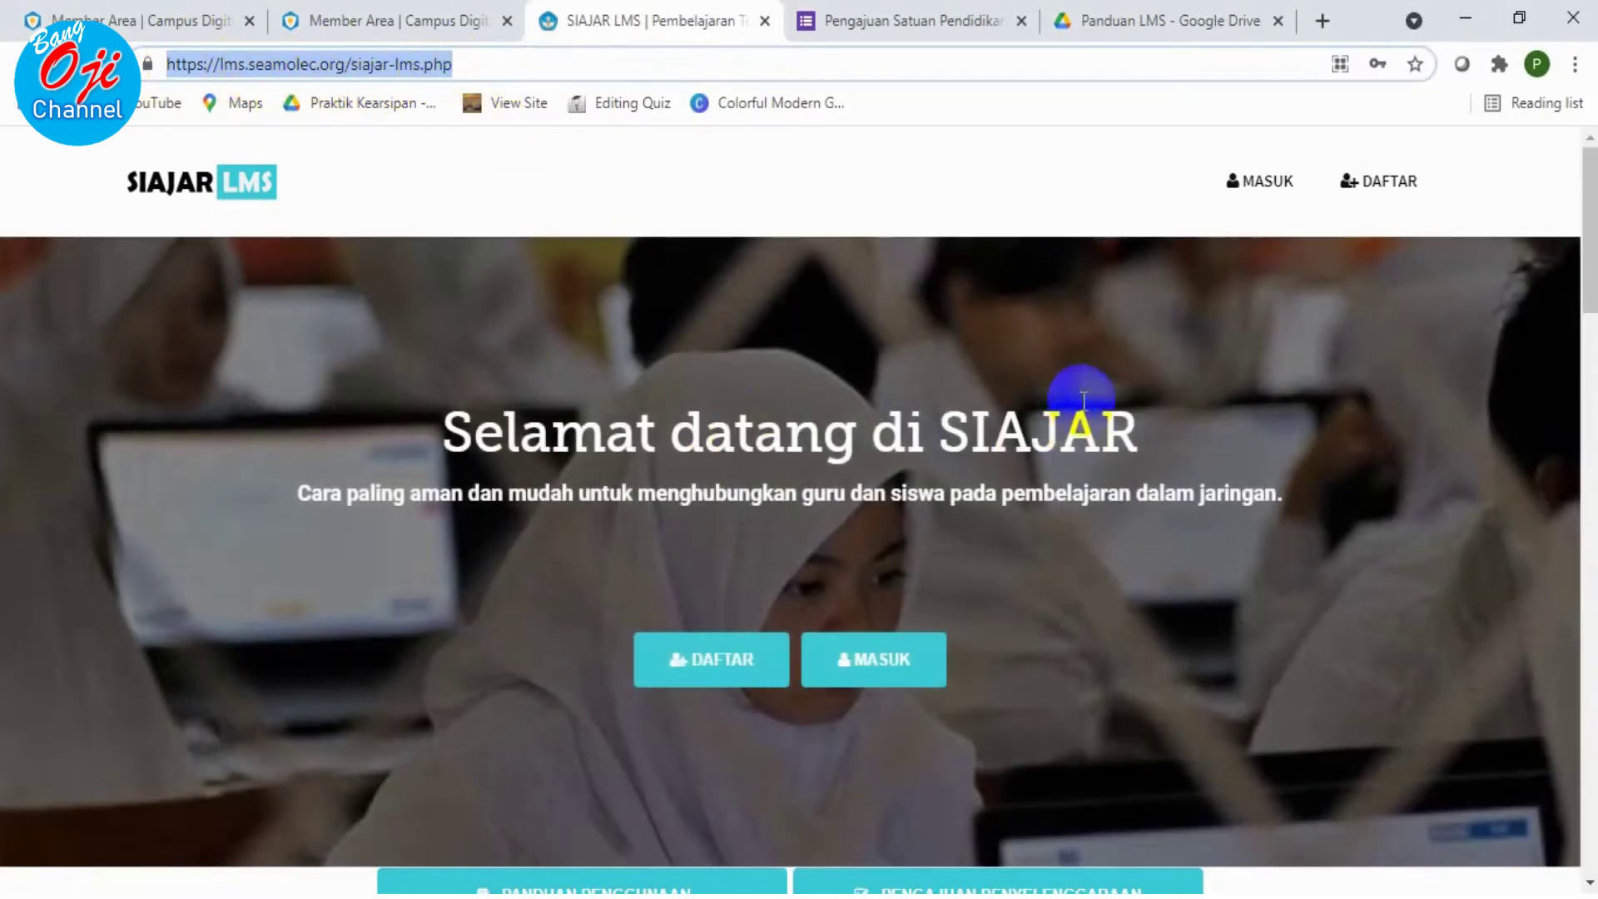
click(1080, 391)
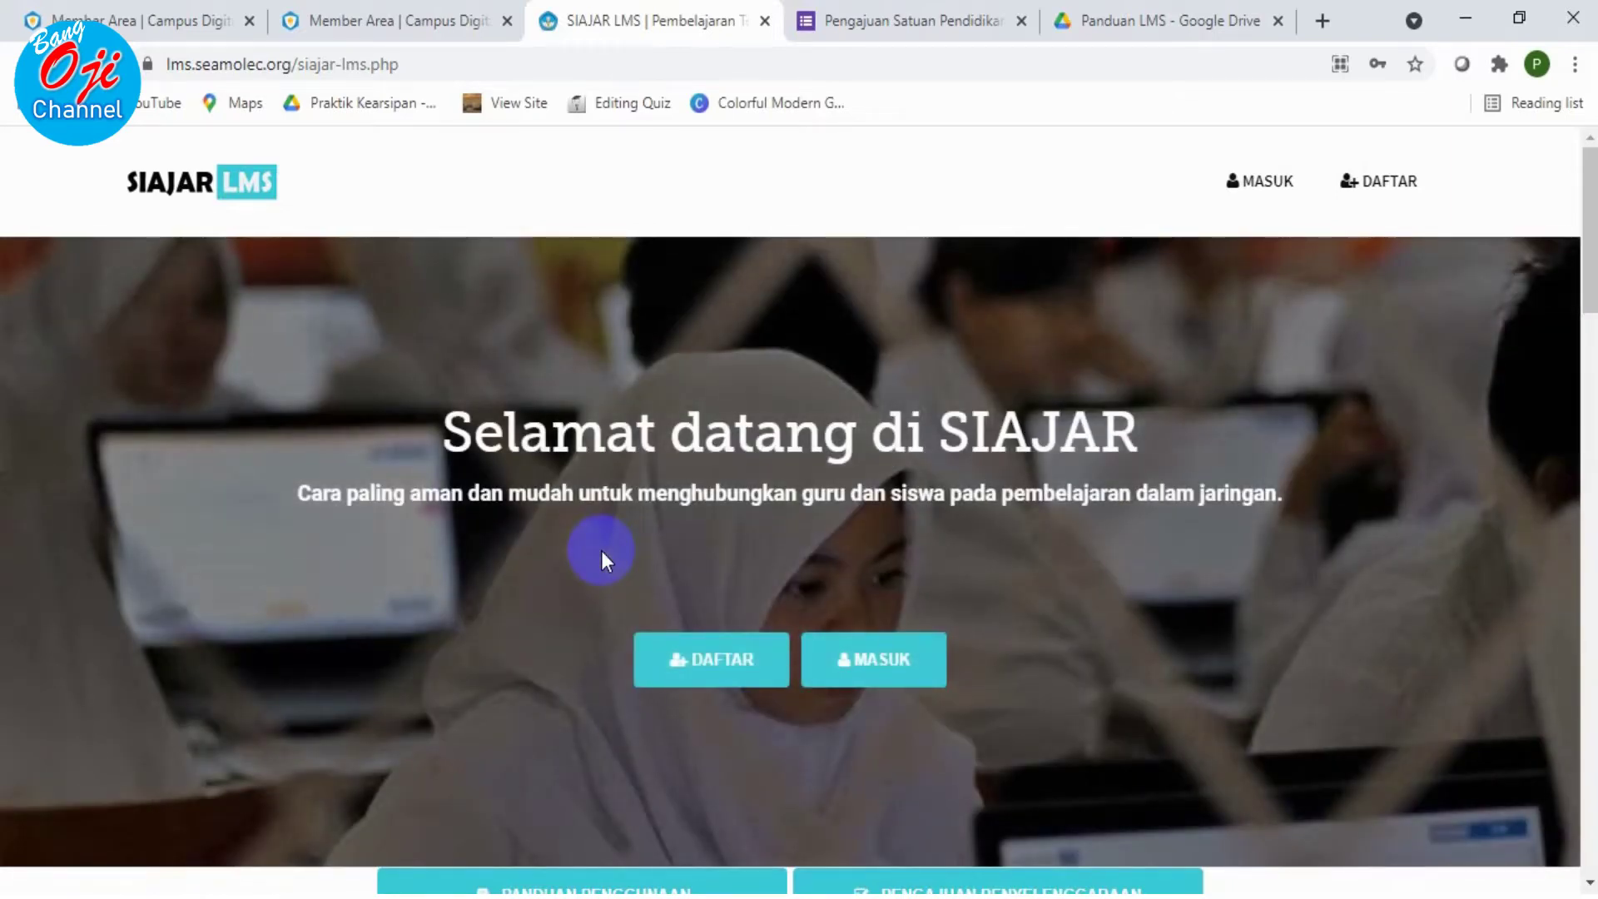
Examine the SIAJAR LMS home page down to its footer, including the introduction, the feature descriptions, the usage statistics and the contact section
scroll(601, 551, down, 5)
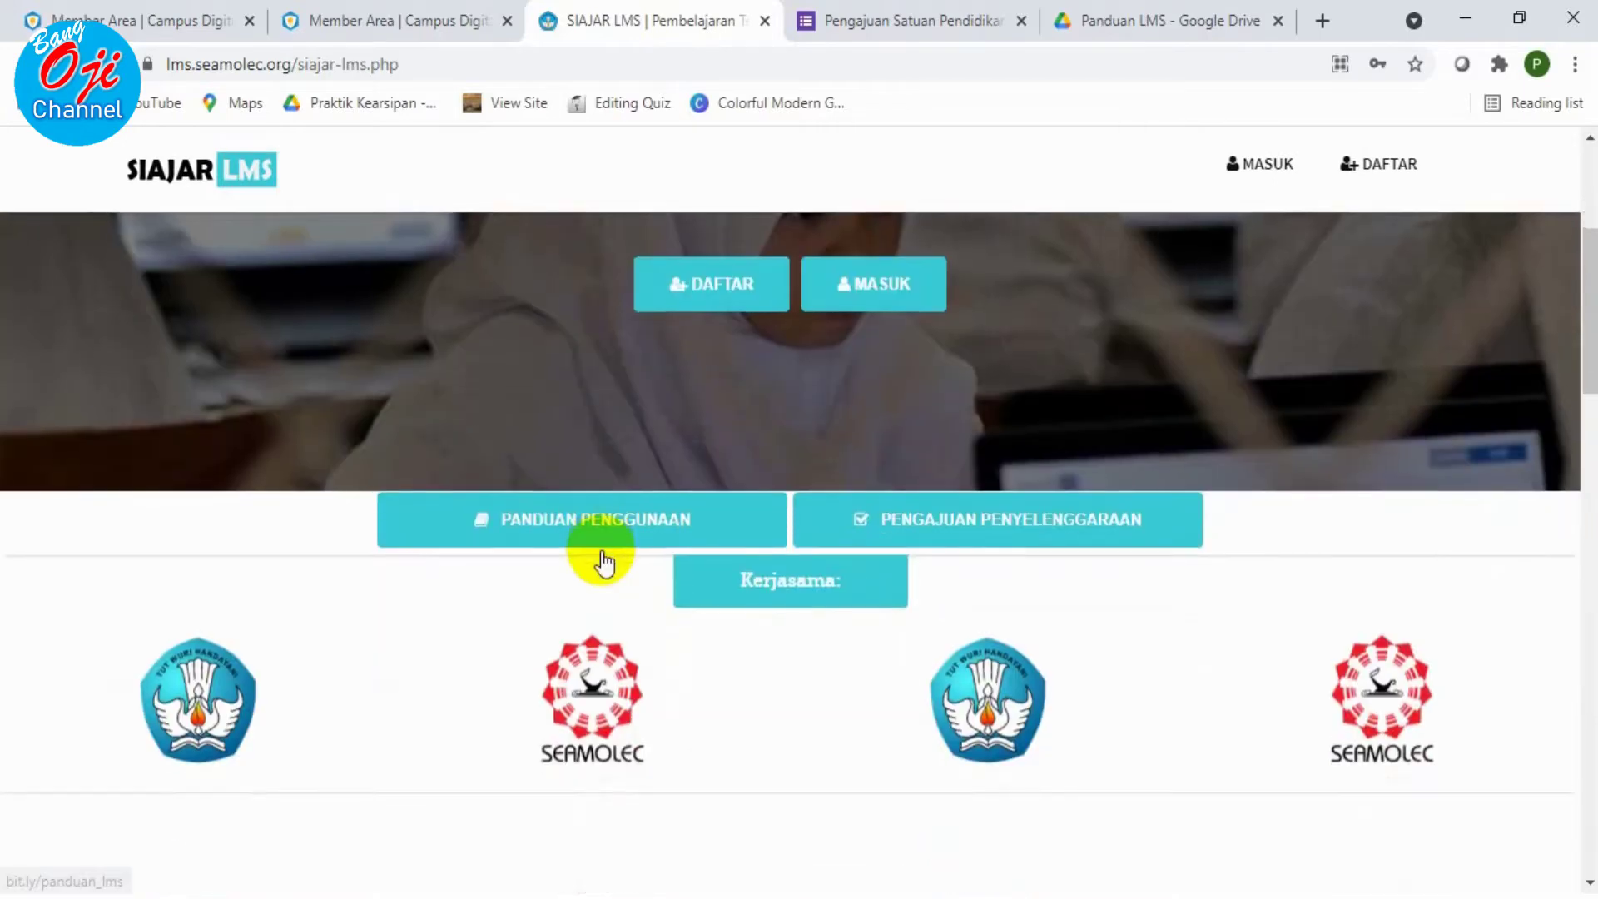
scroll(599, 566, down, 4)
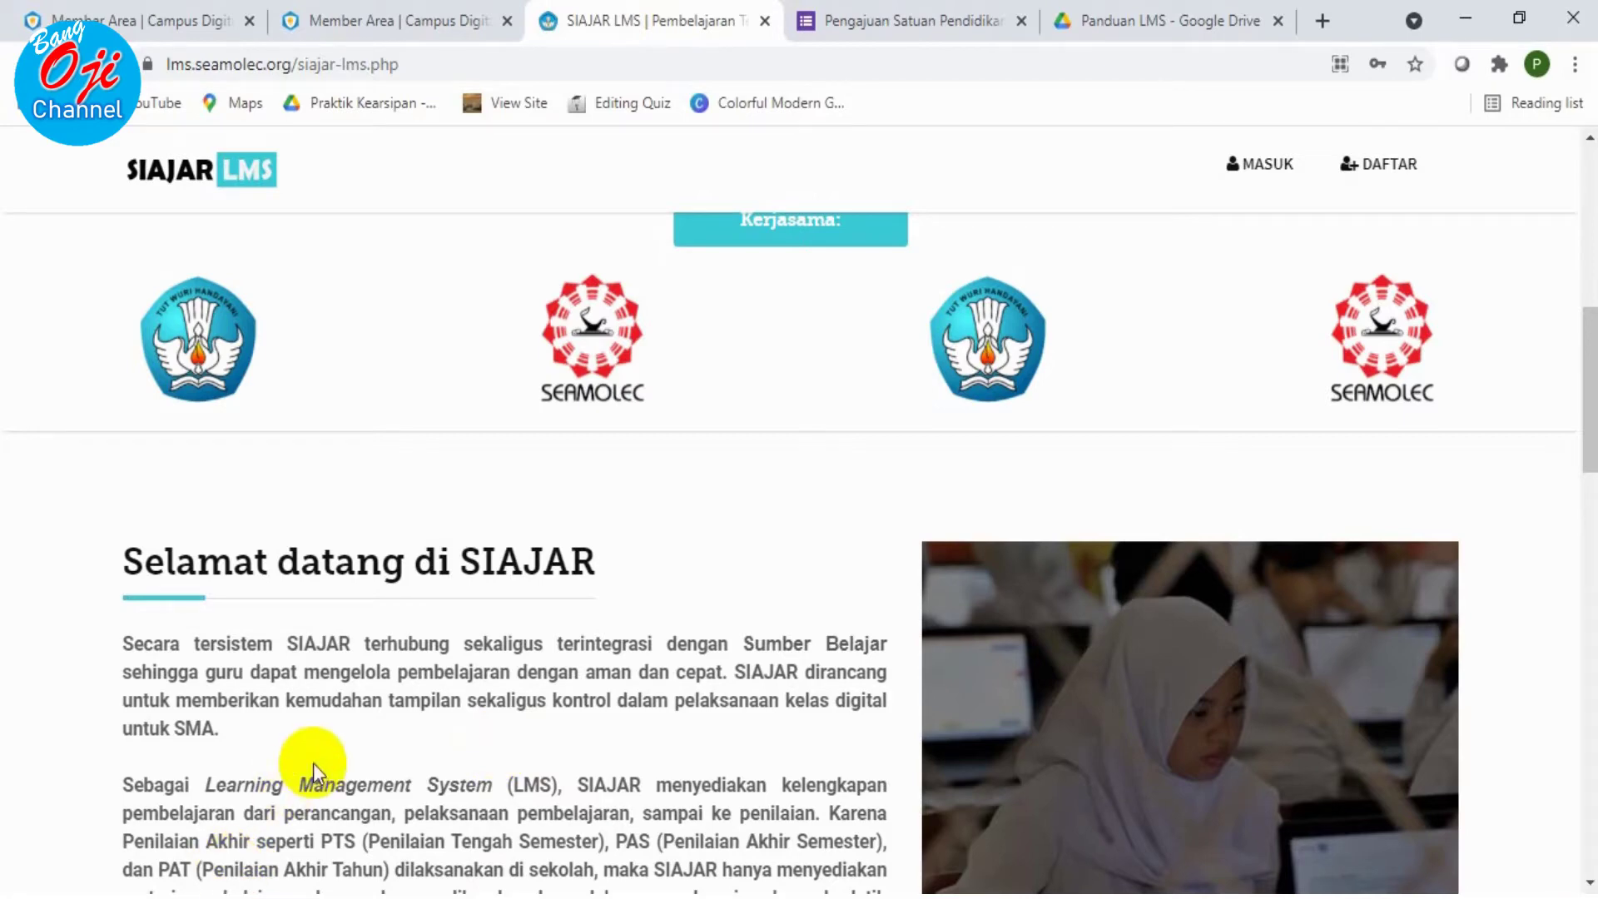
scroll(313, 763, down, 3)
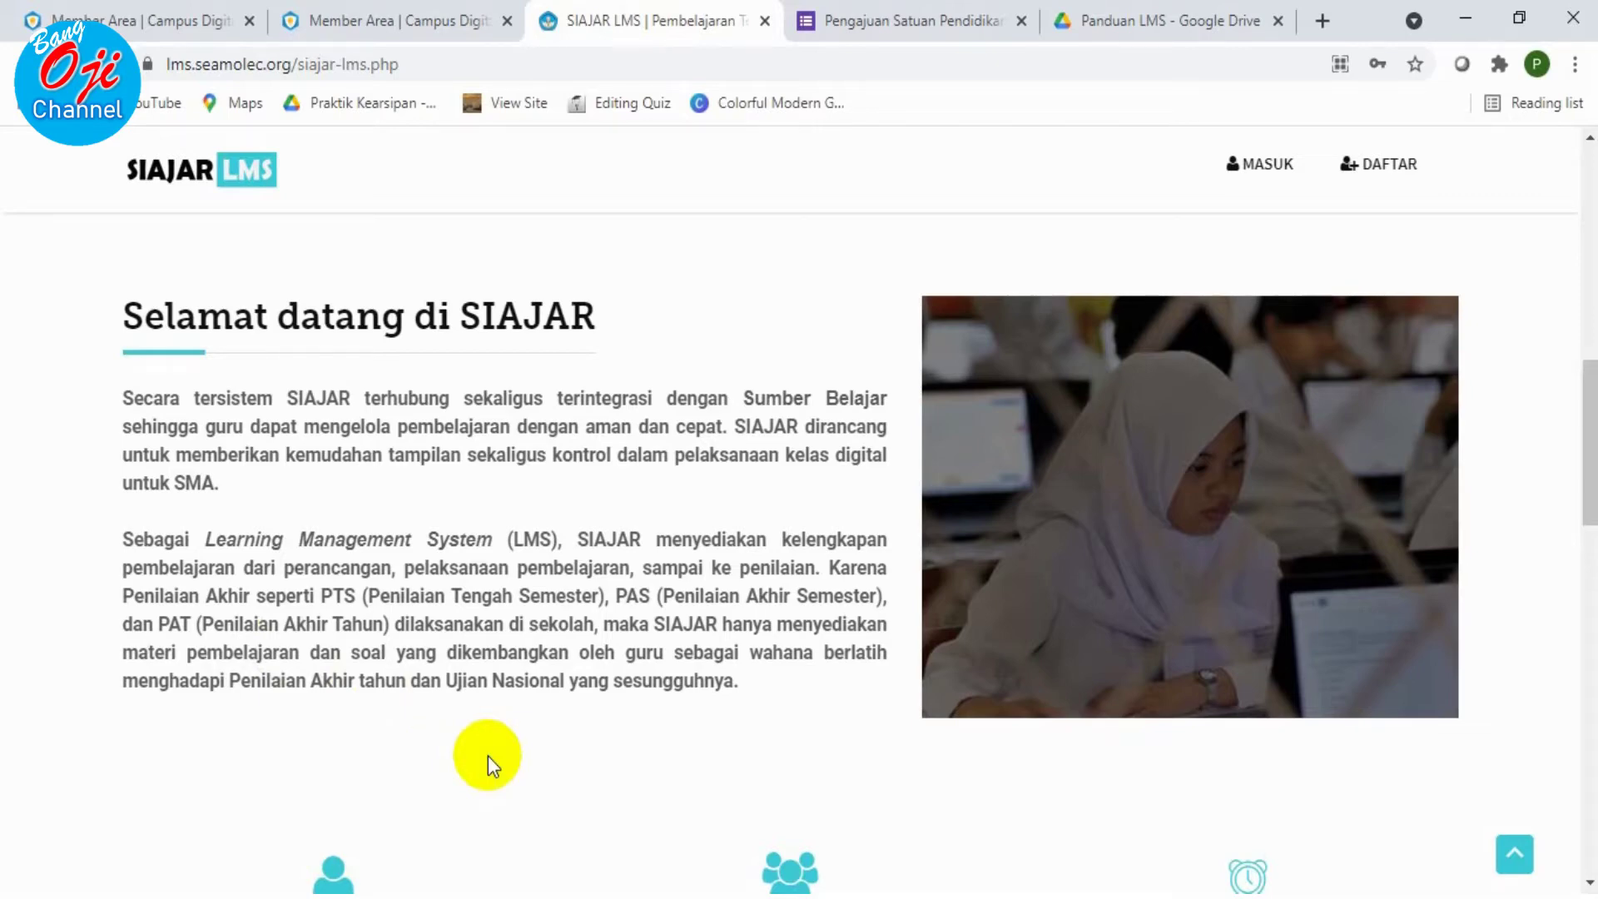
scroll(488, 756, down, 5)
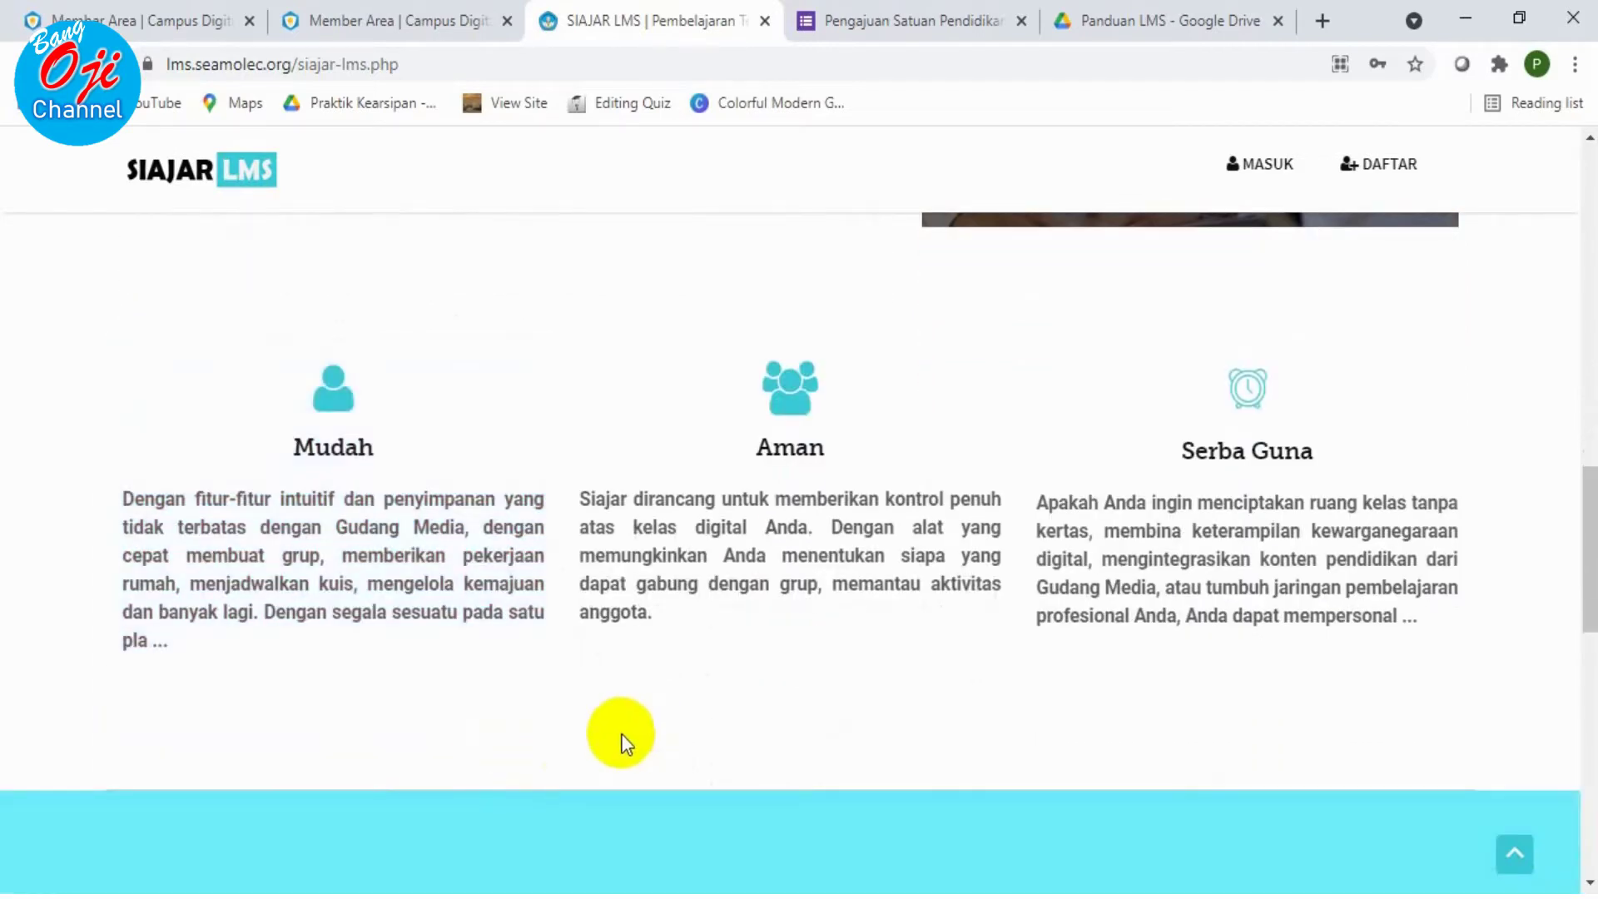
scroll(627, 744, down, 2)
scroll(627, 744, up, 2)
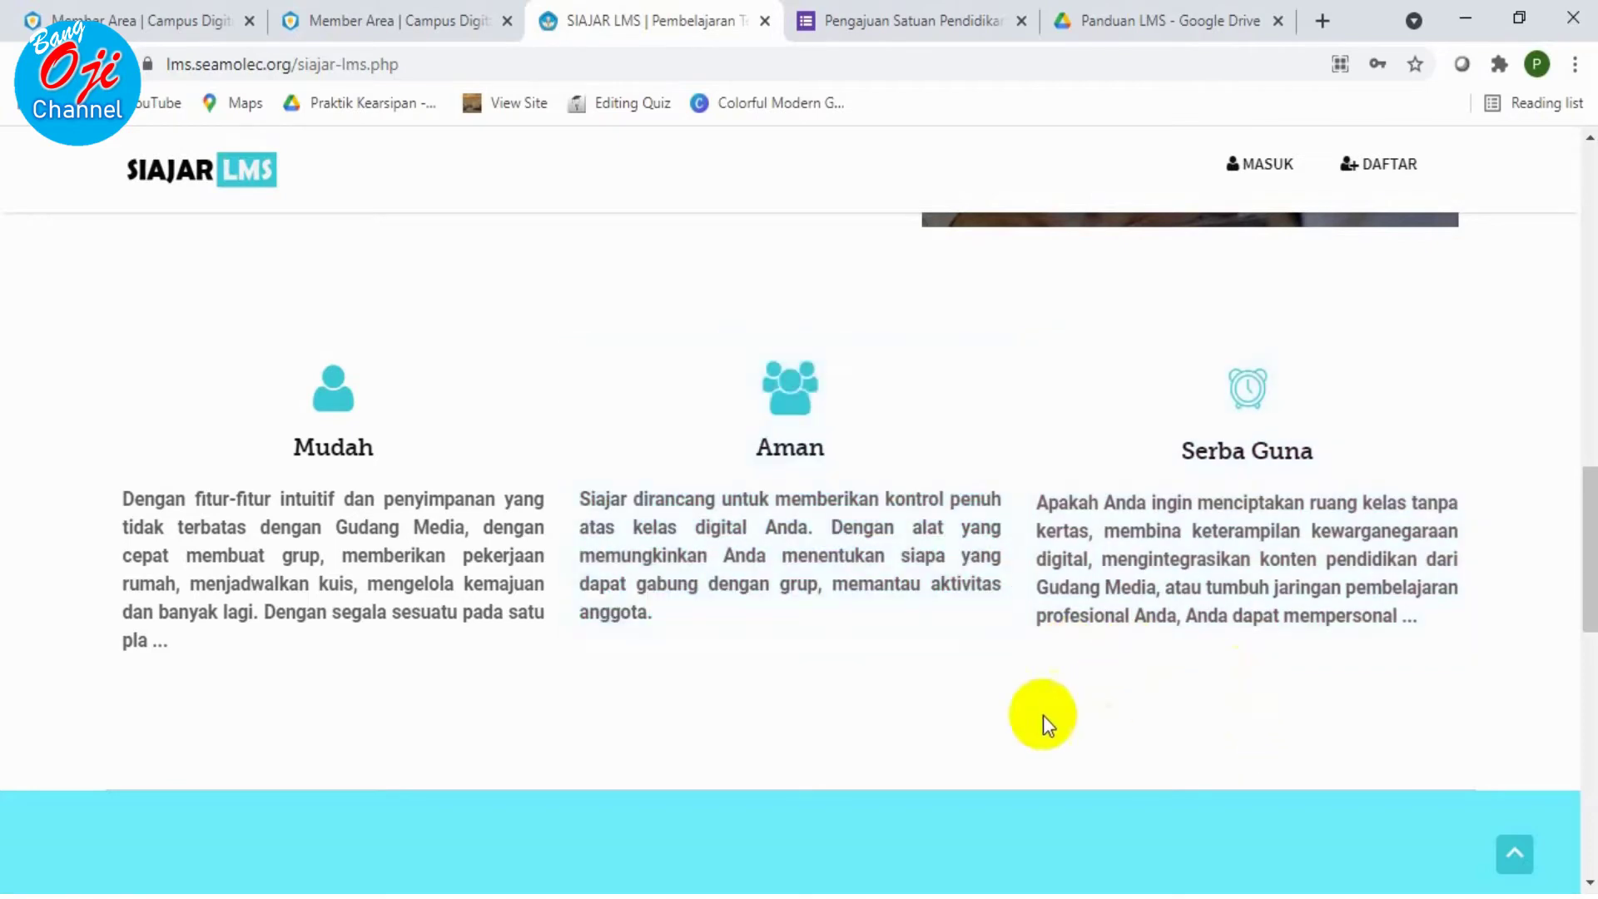
scroll(1041, 715, down, 3)
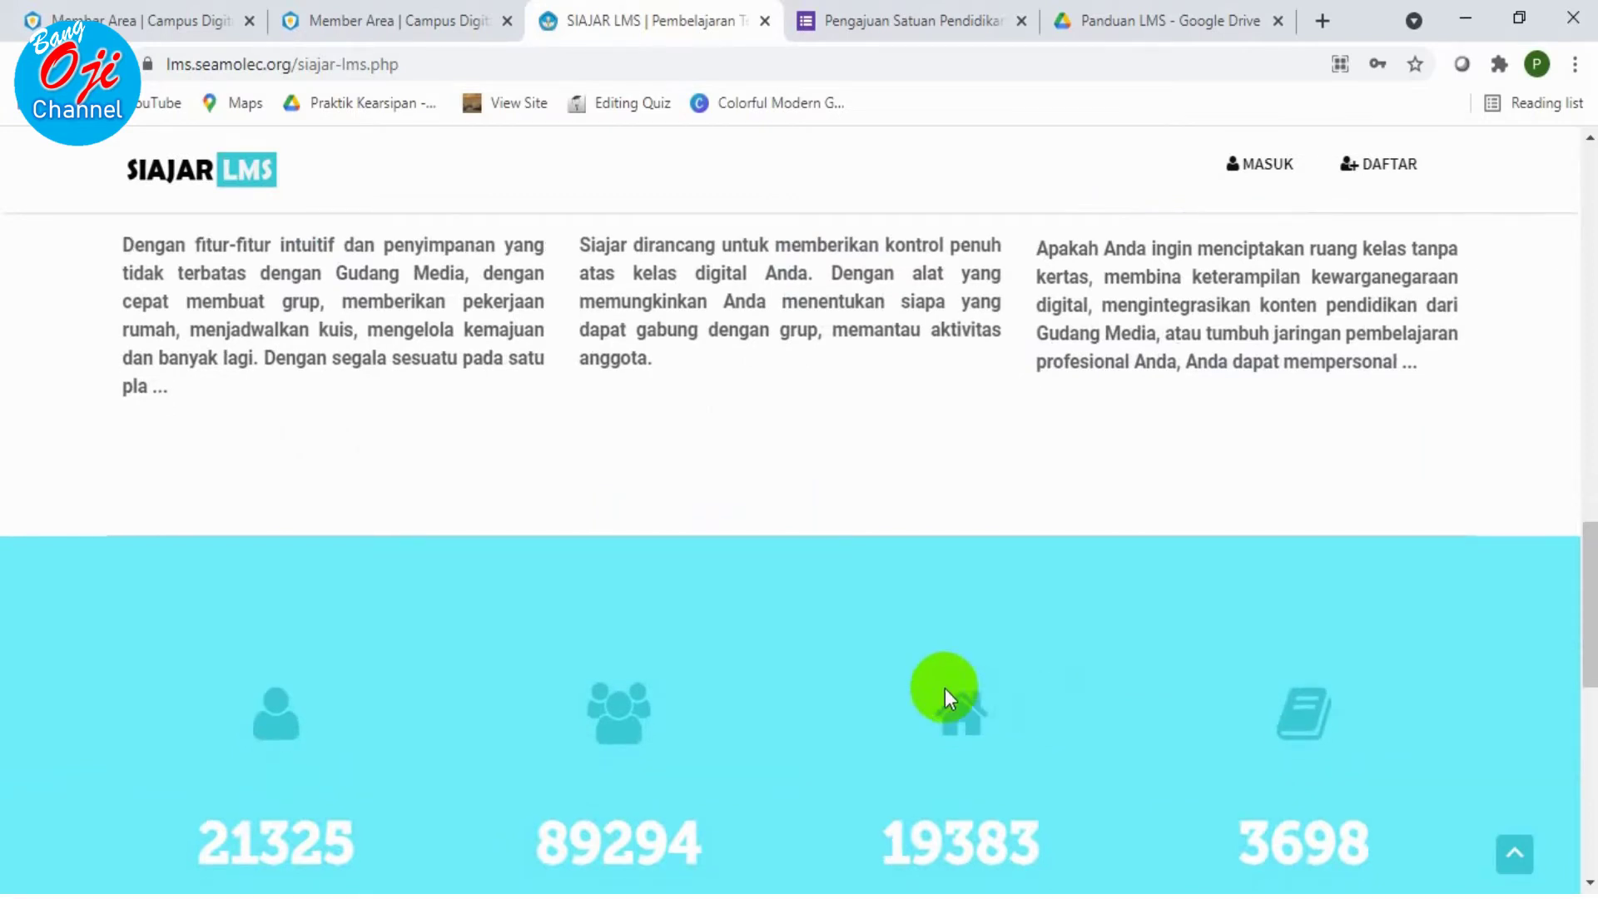
scroll(873, 670, down, 3)
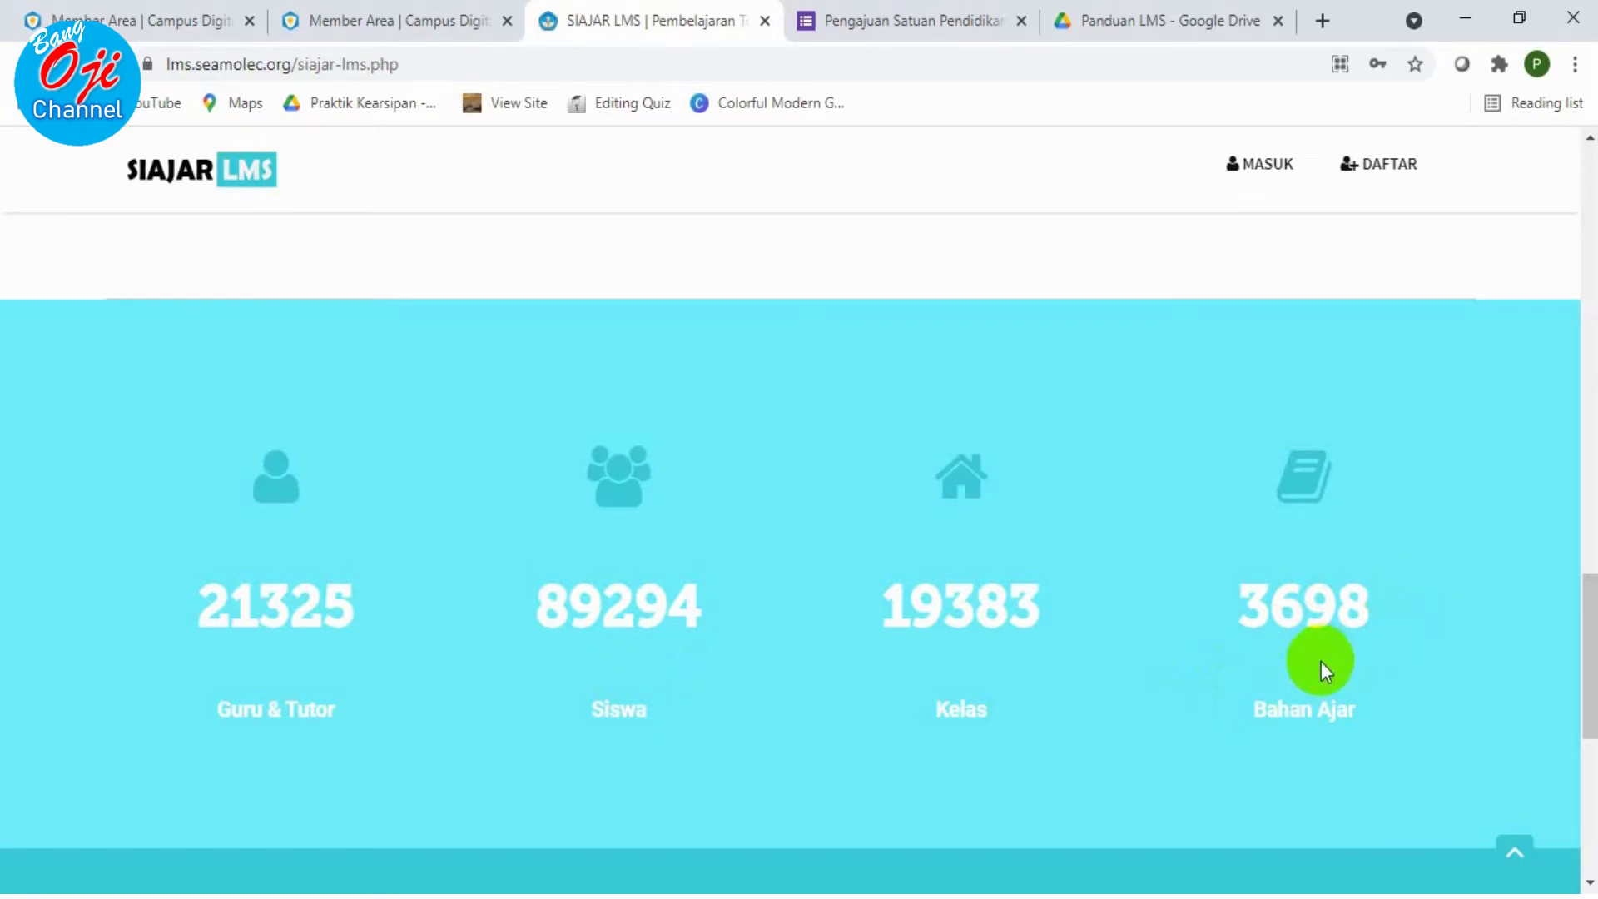
scroll(1240, 618, down, 3)
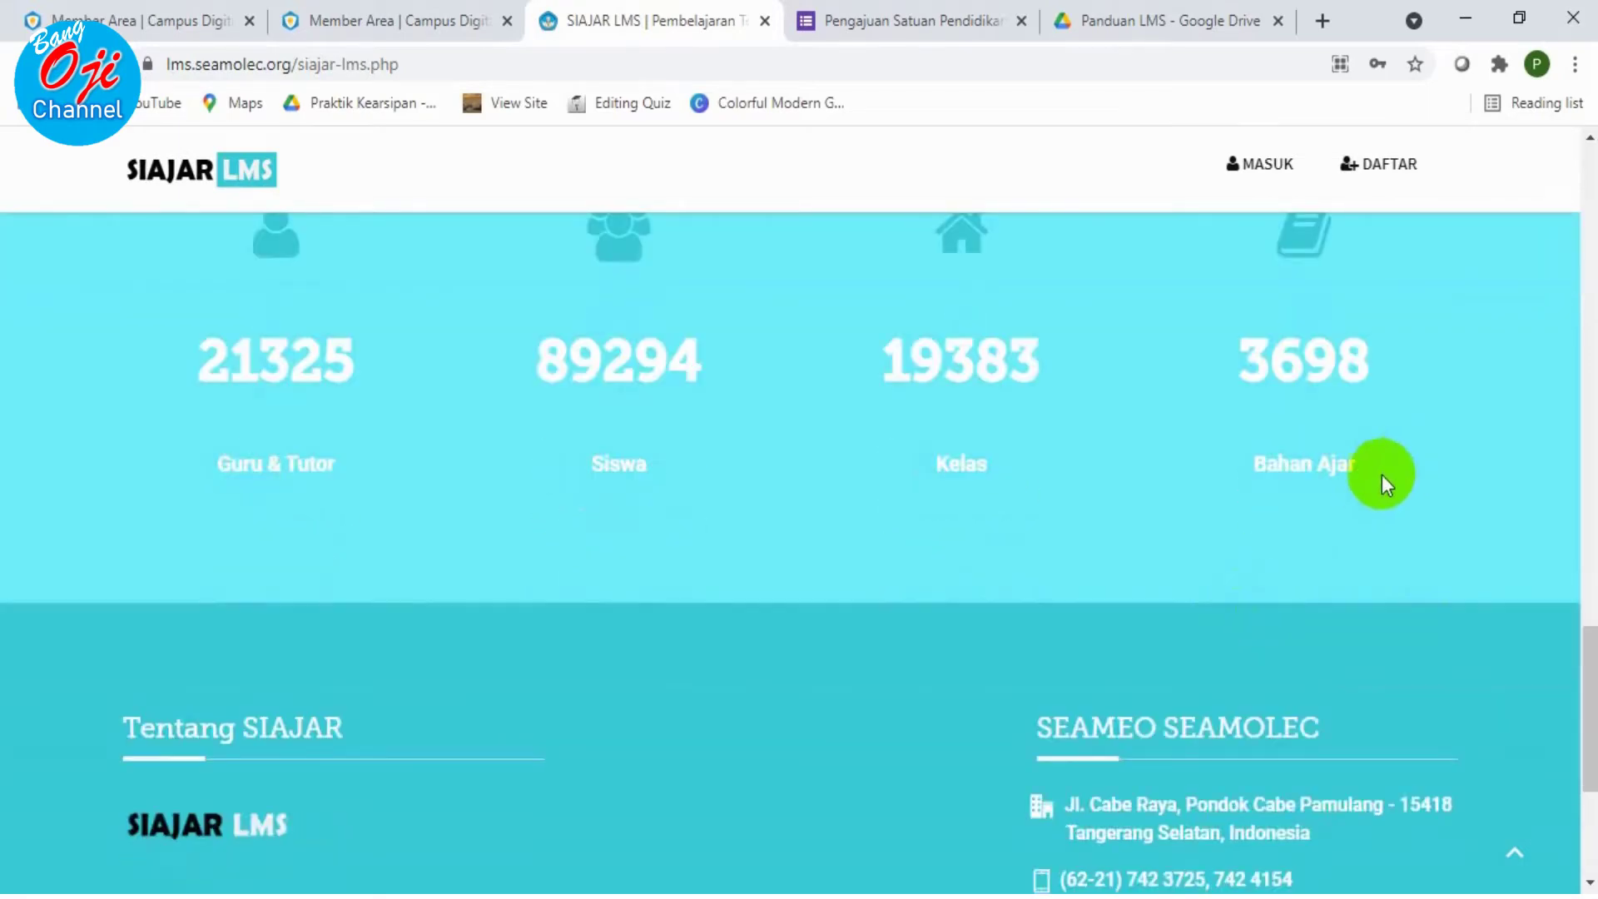
scroll(846, 657, down, 3)
scroll(138, 550, down, 2)
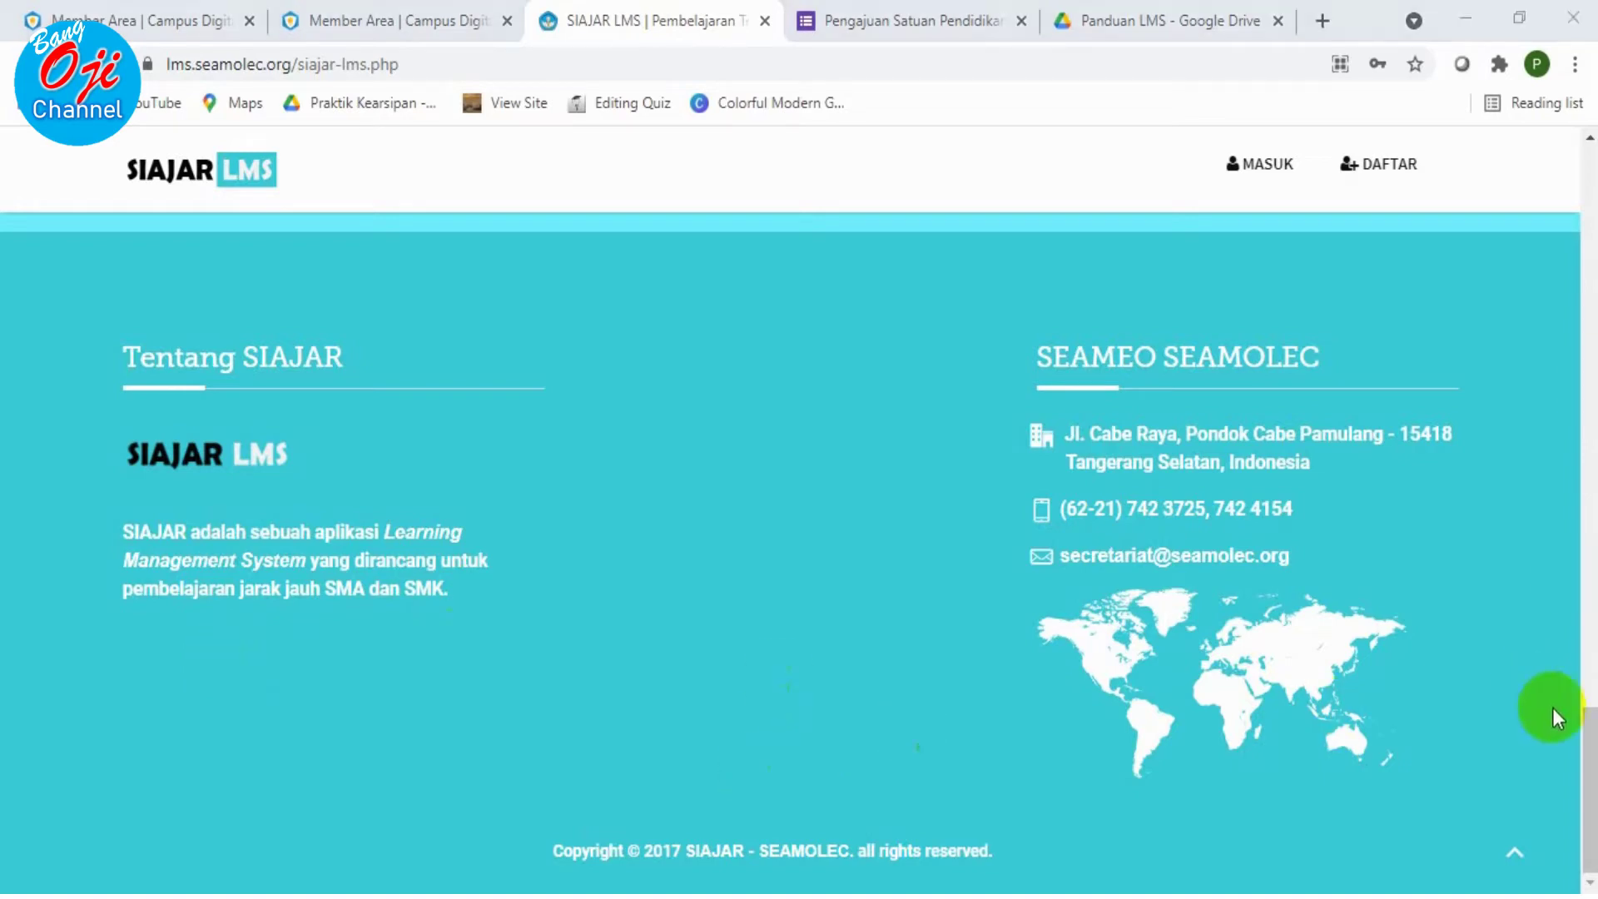
Return to the upper part of the home page and open the Pengajuan Penyelenggaraan instructions
drag(1586, 709, 1586, 158)
scroll(799, 549, down, 6)
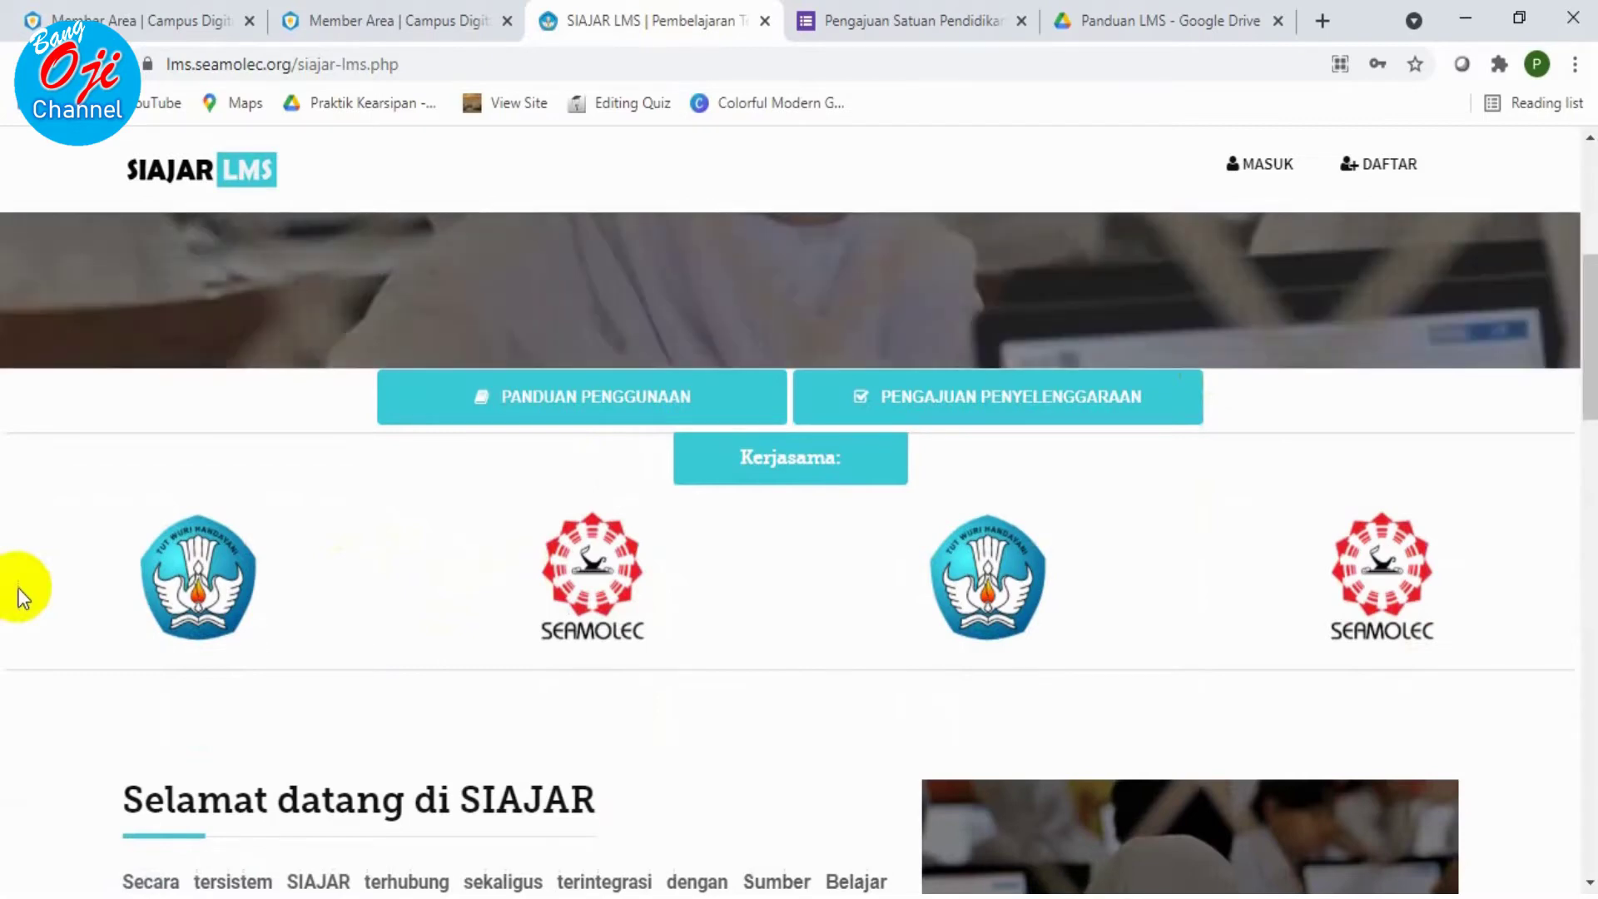
scroll(21, 592, up, 3)
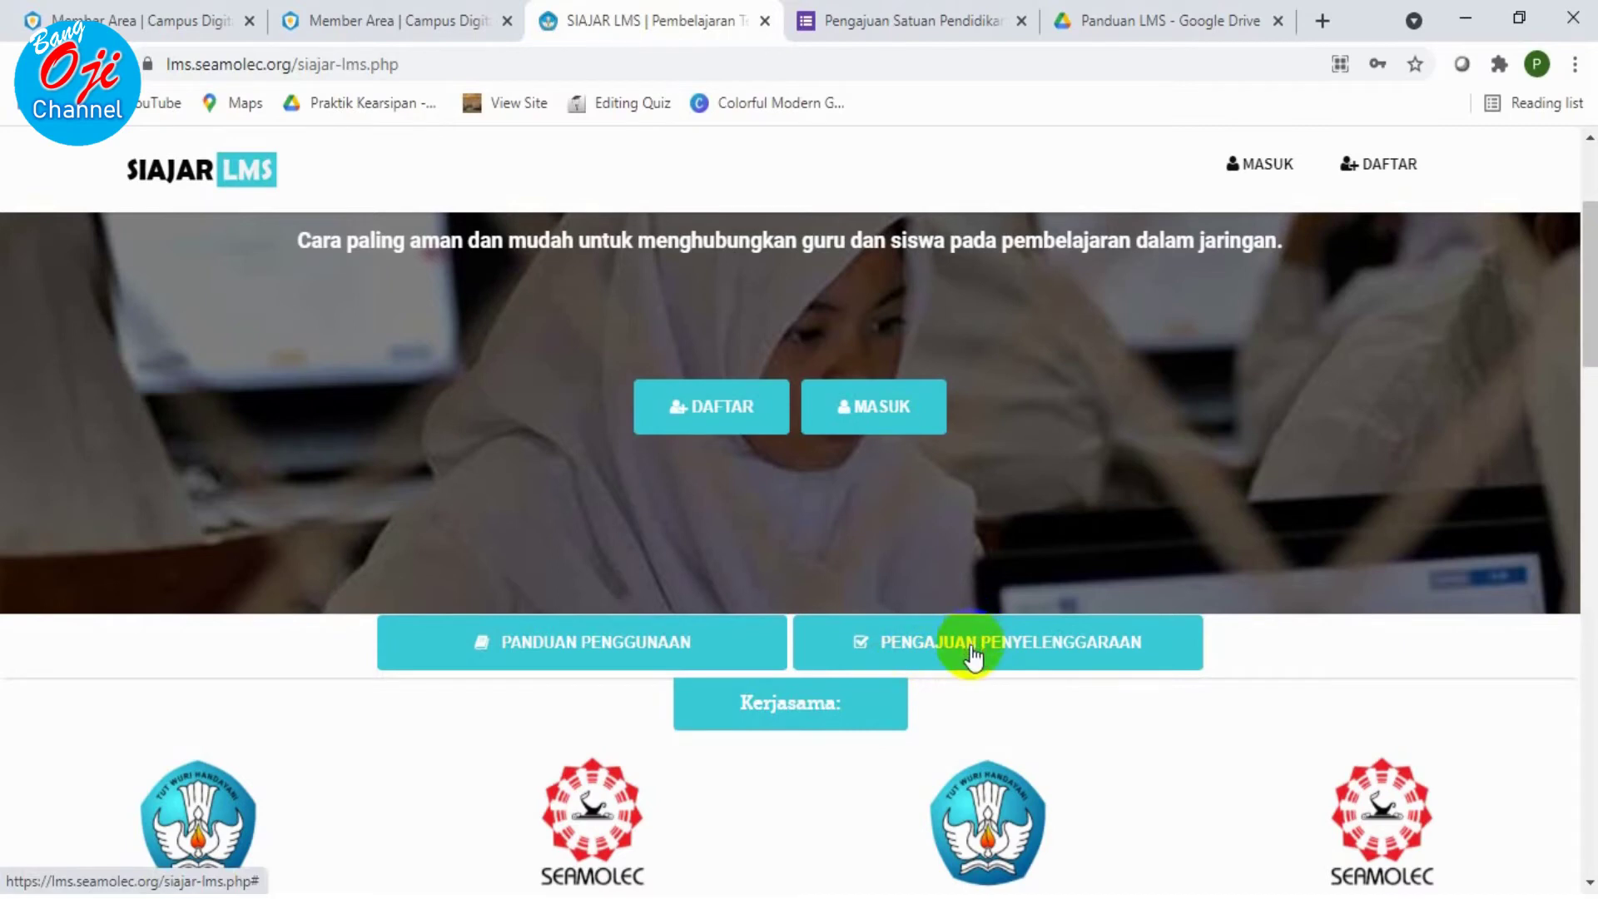
click(972, 654)
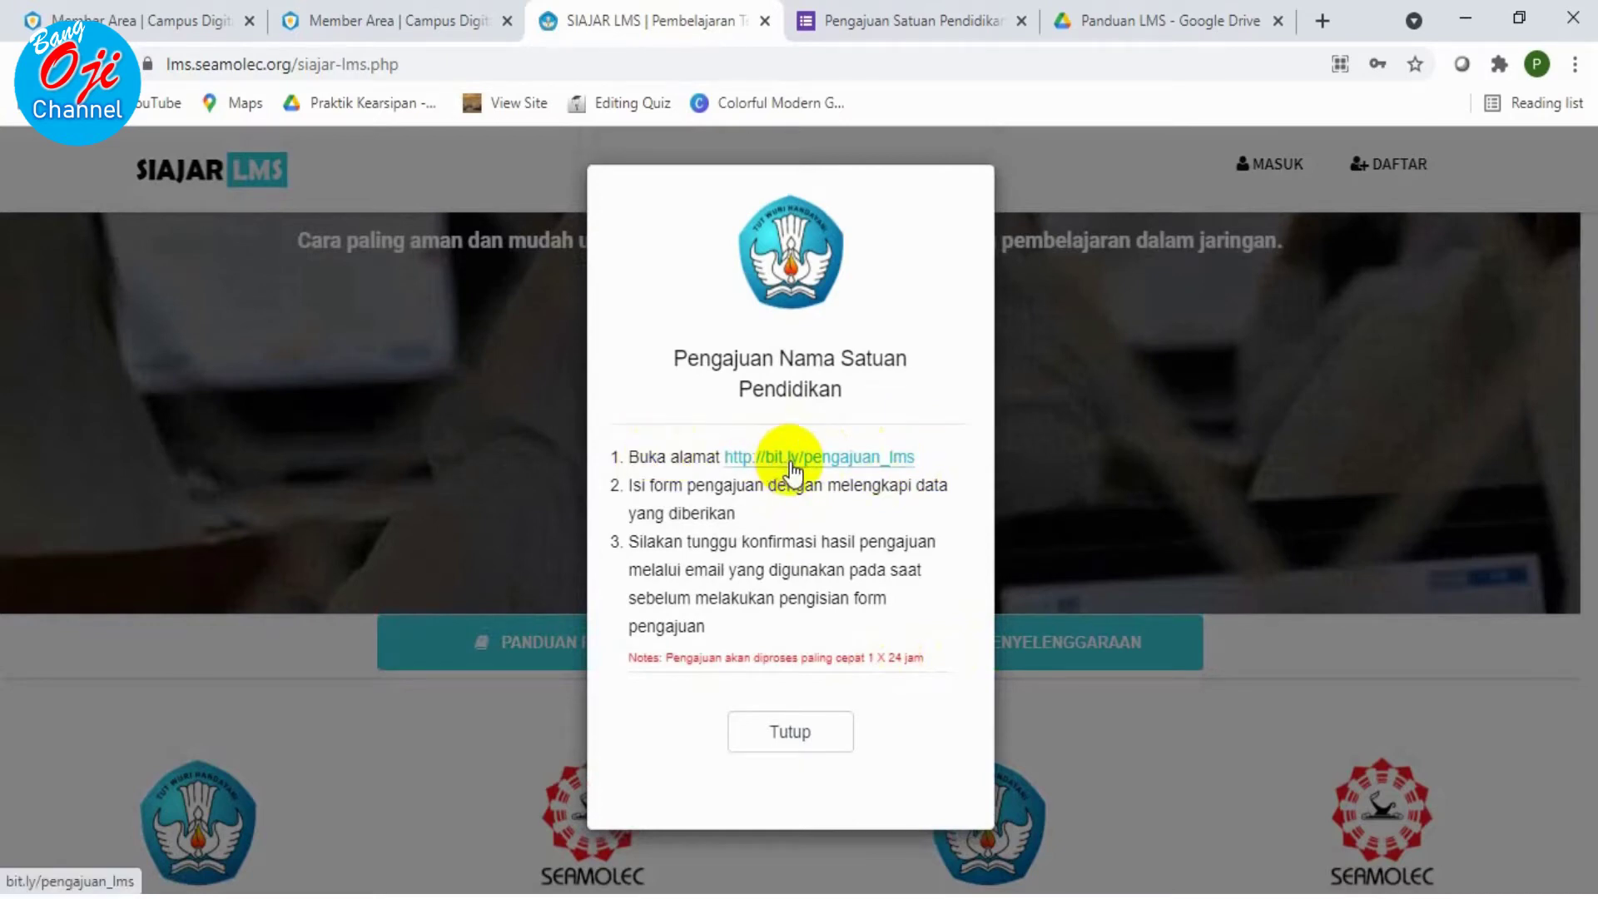
Switch to the Pengajuan Satuan Pendidikan Pengguna LMS SEAMOLEC form and review all questions on its first page
click(837, 19)
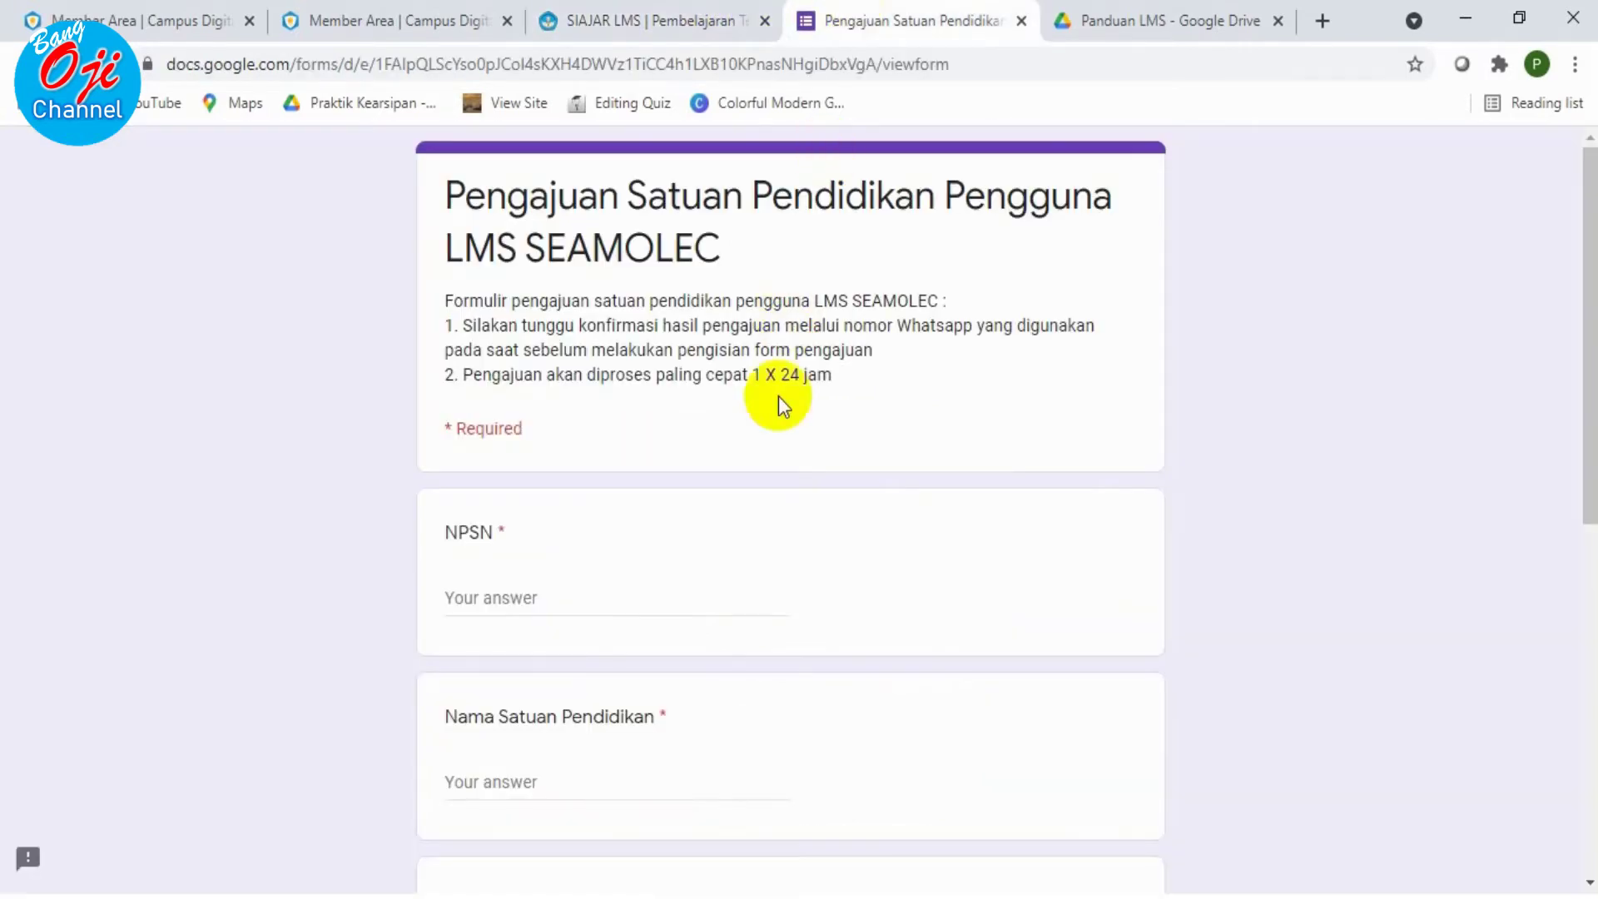
scroll(522, 582, down, 5)
scroll(517, 563, up, 4)
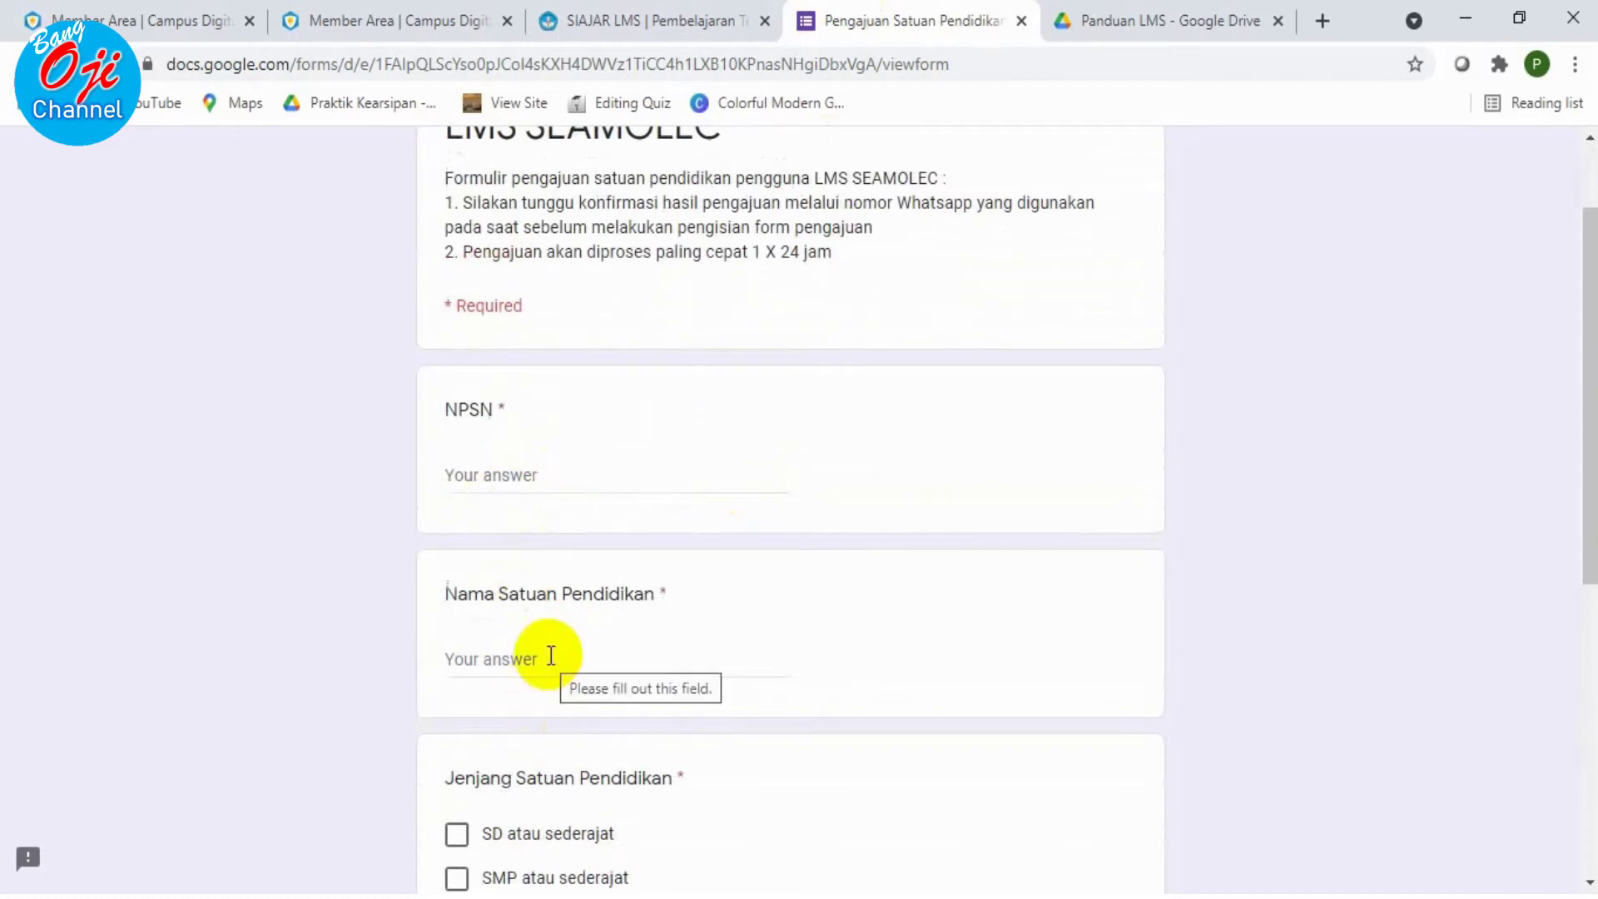
scroll(551, 657, down, 3)
scroll(535, 681, down, 2)
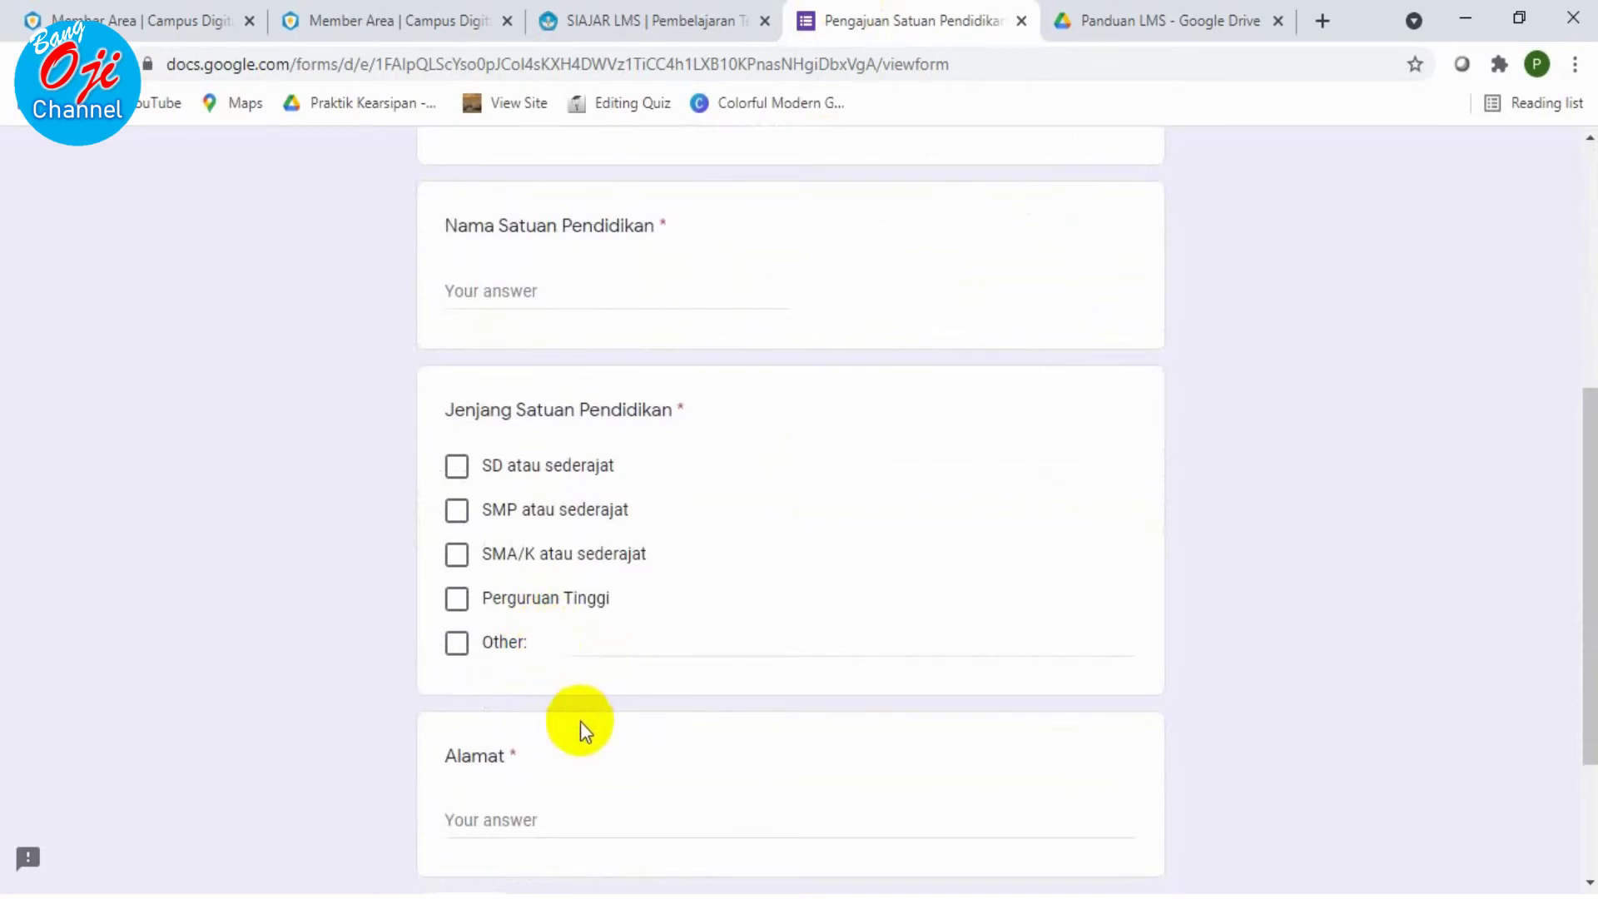
scroll(581, 721, down, 3)
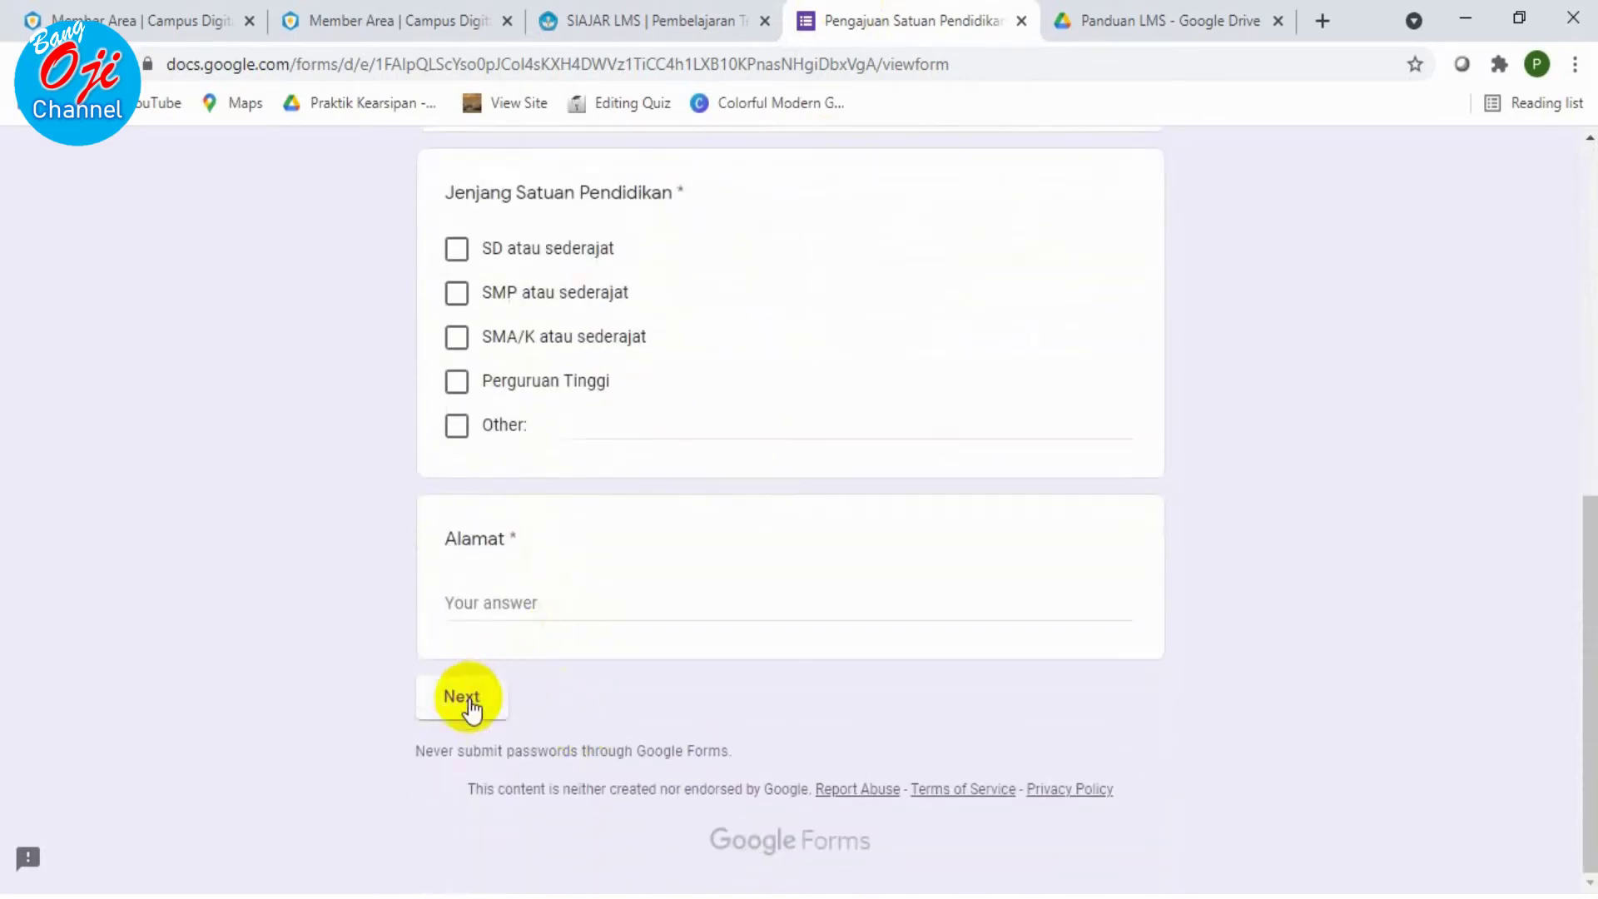
scroll(720, 724, up, 10)
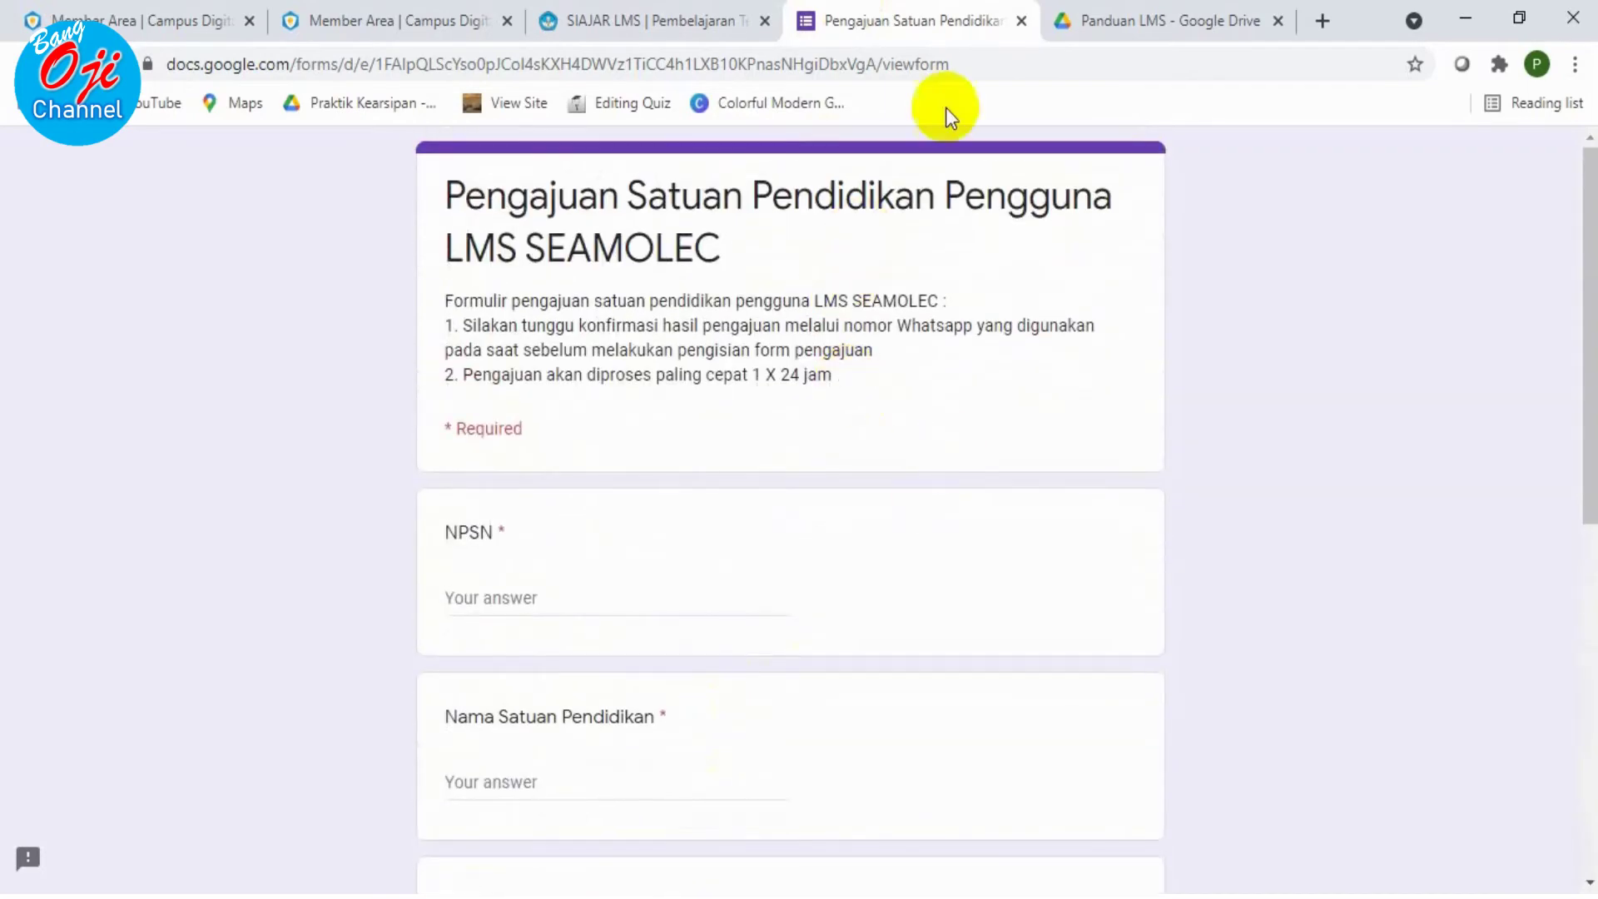
Go back to the SIAJAR LMS page, review the Pengajuan Nama Satuan Pendidikan instructions once more and close them
click(606, 25)
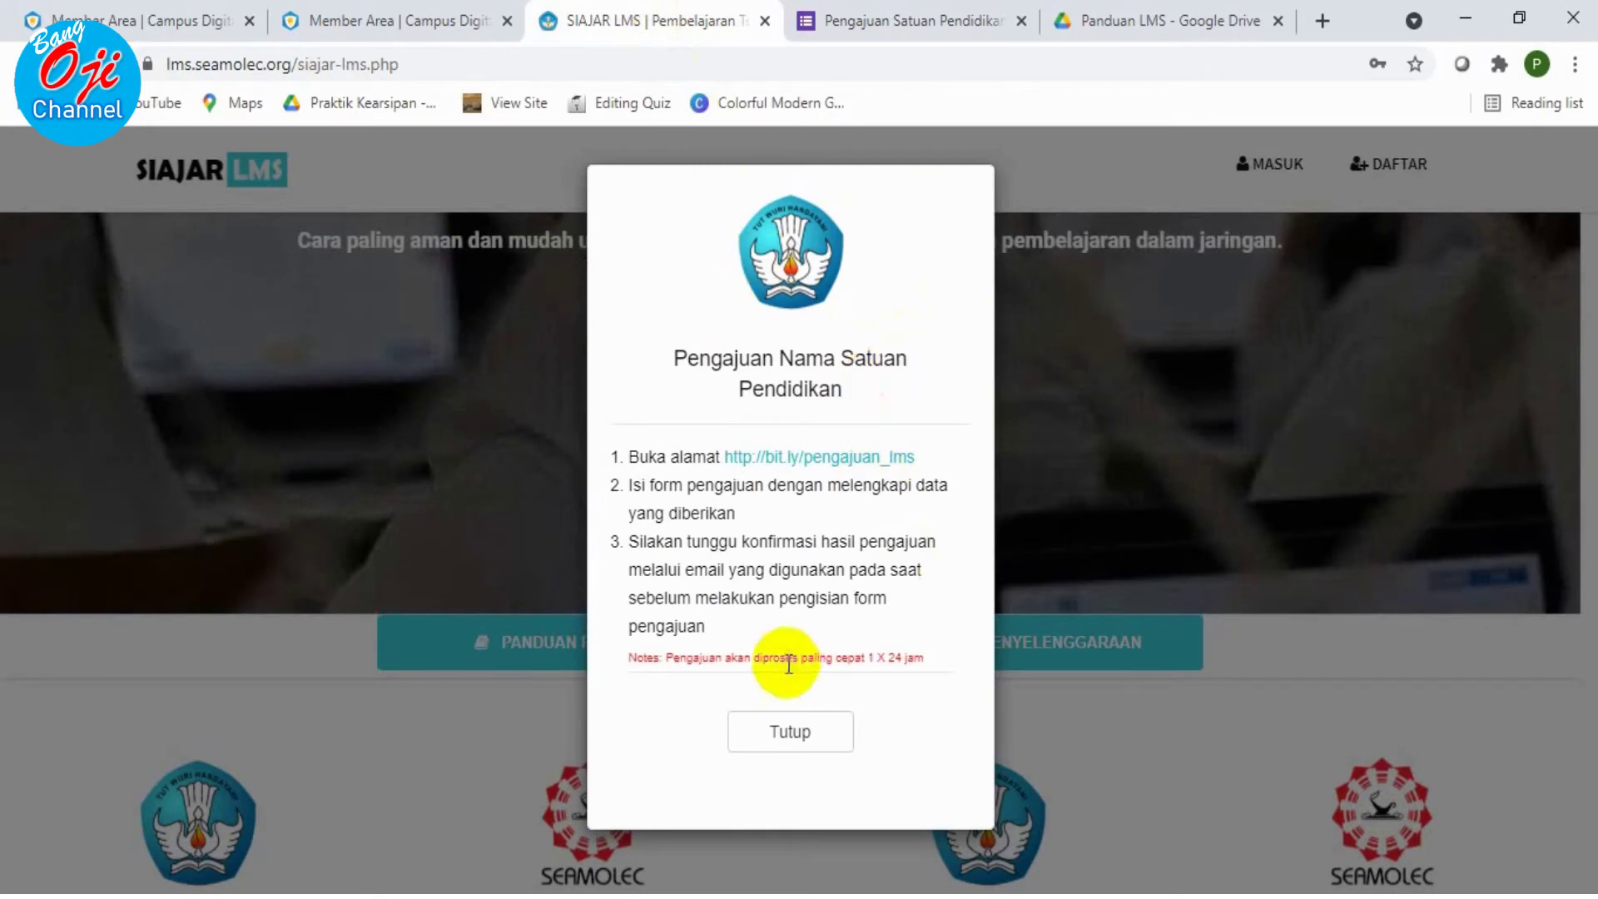
click(790, 730)
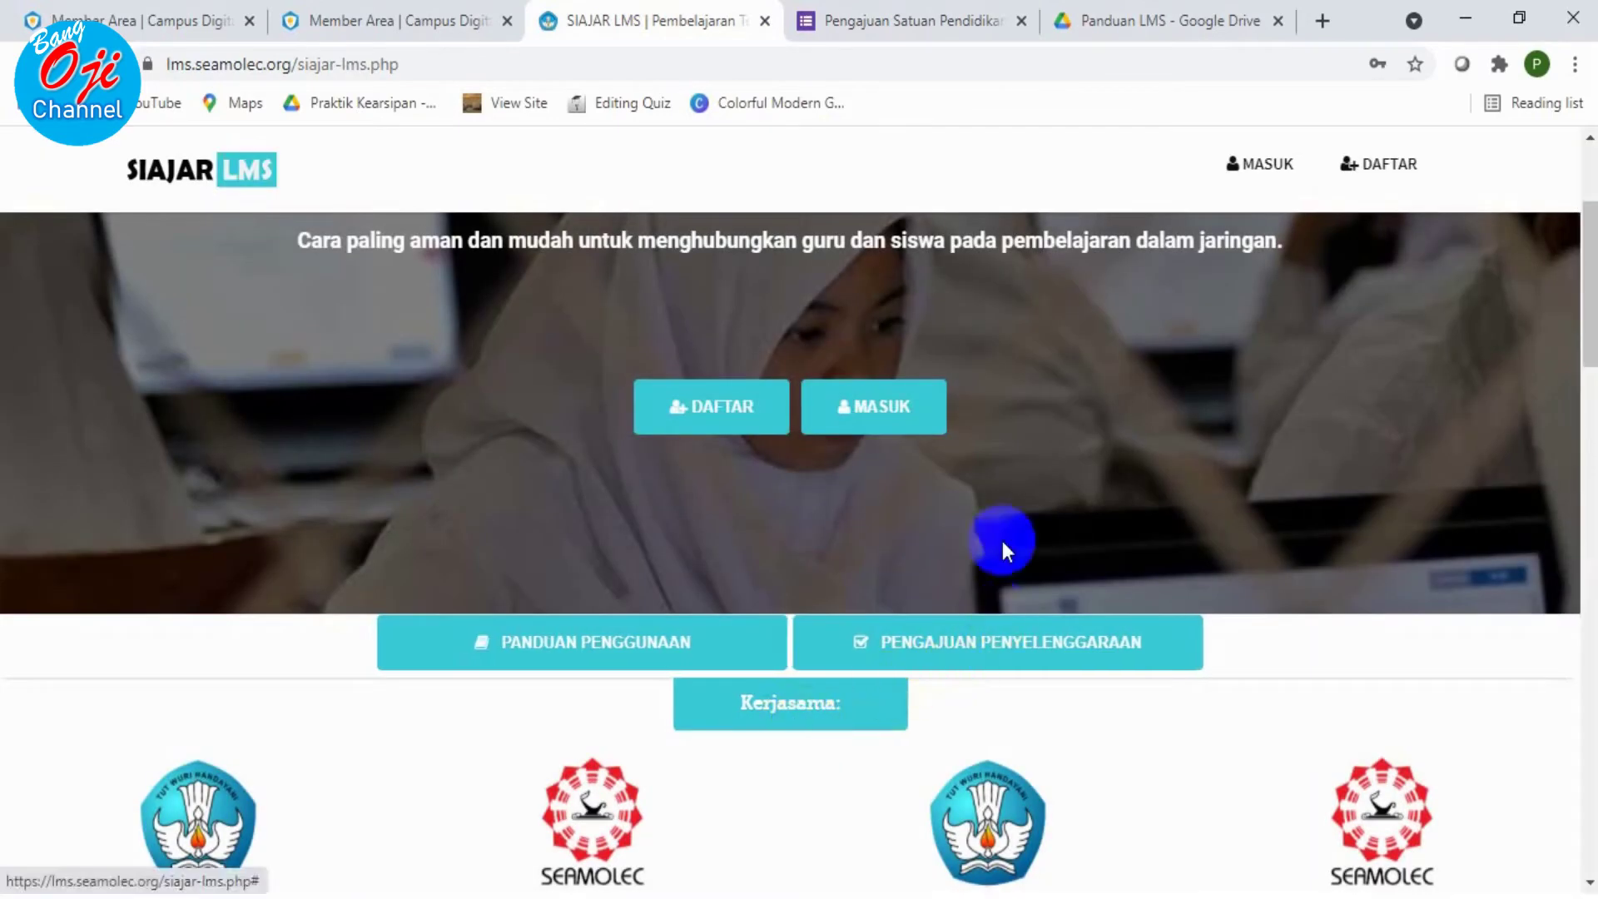
click(952, 662)
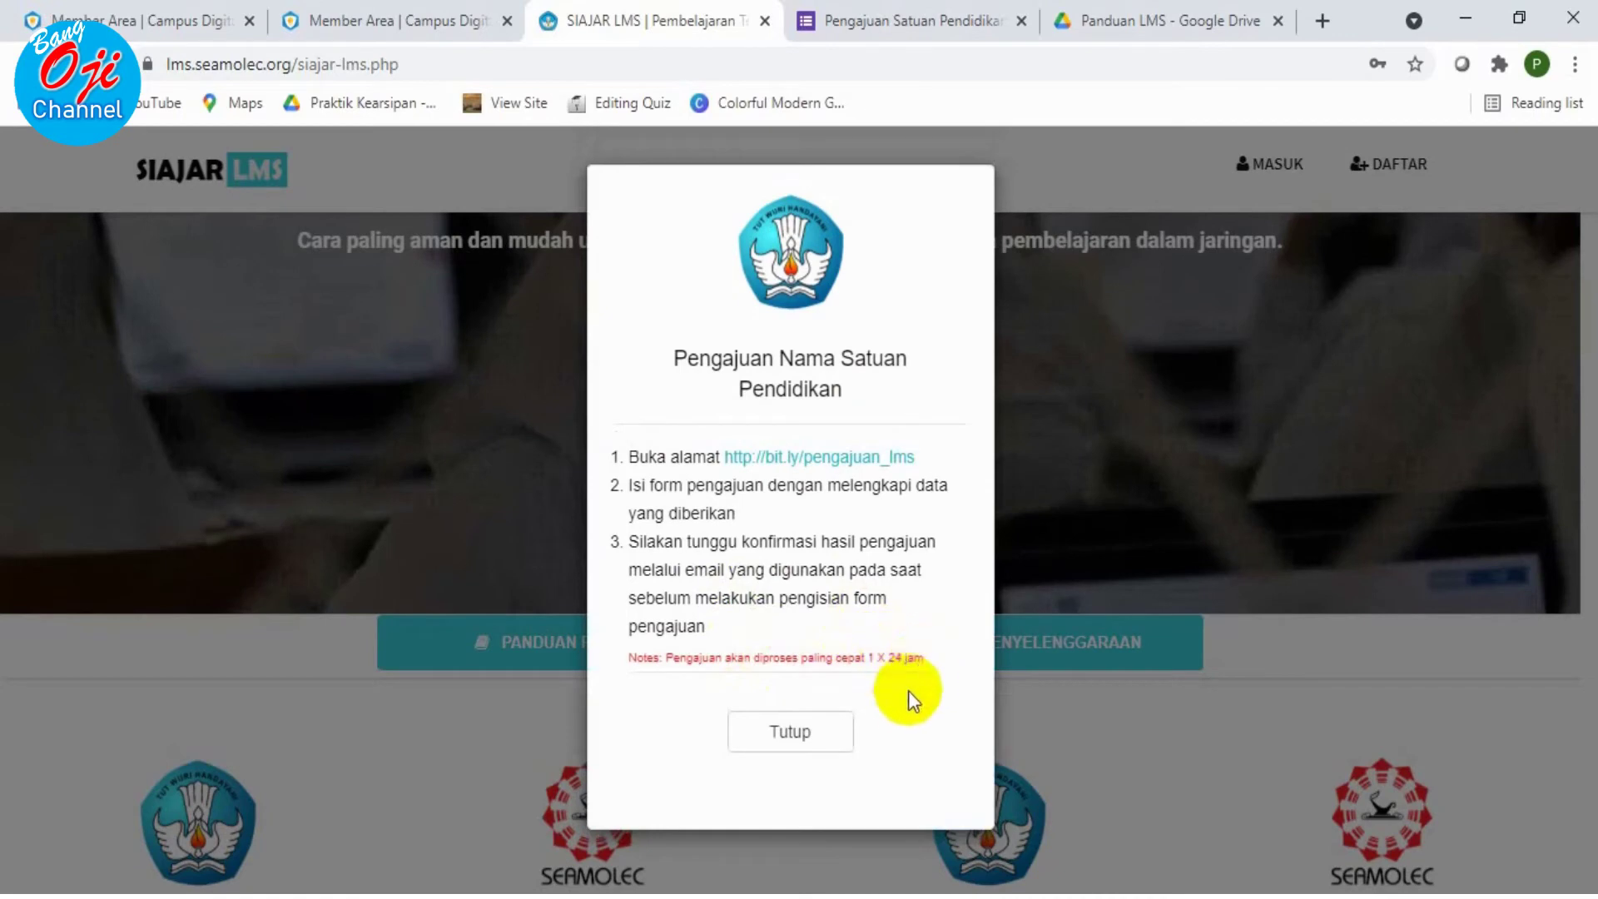
click(811, 733)
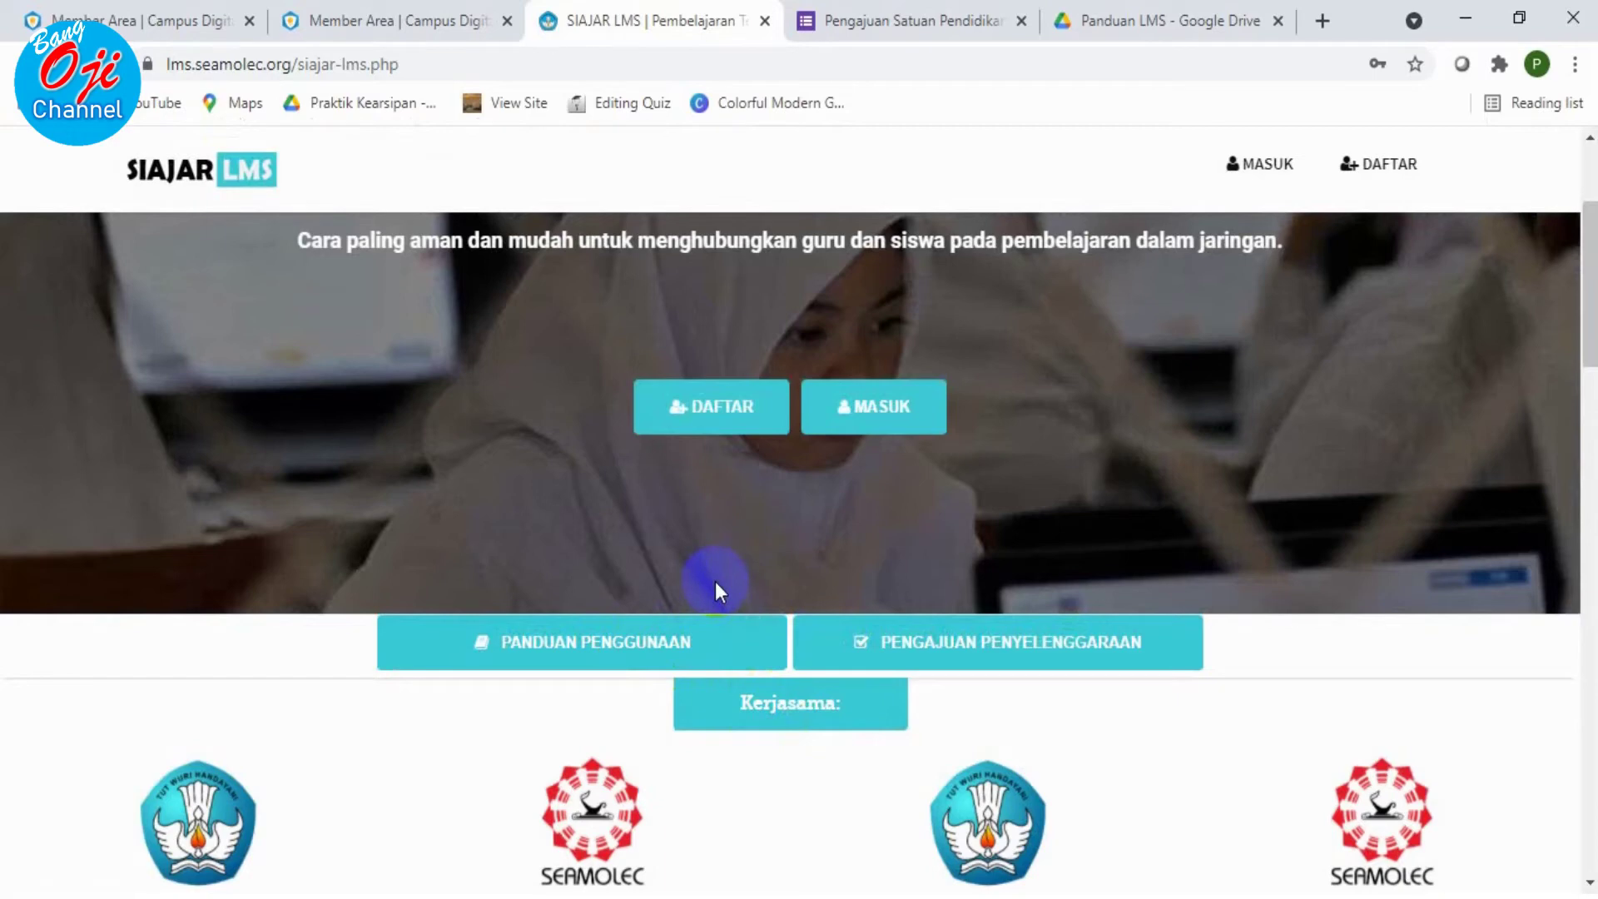
Bring up the already open Panduan Penggunaan SIAJAR LMS.pdf in Google Drive and go to its first page
click(678, 642)
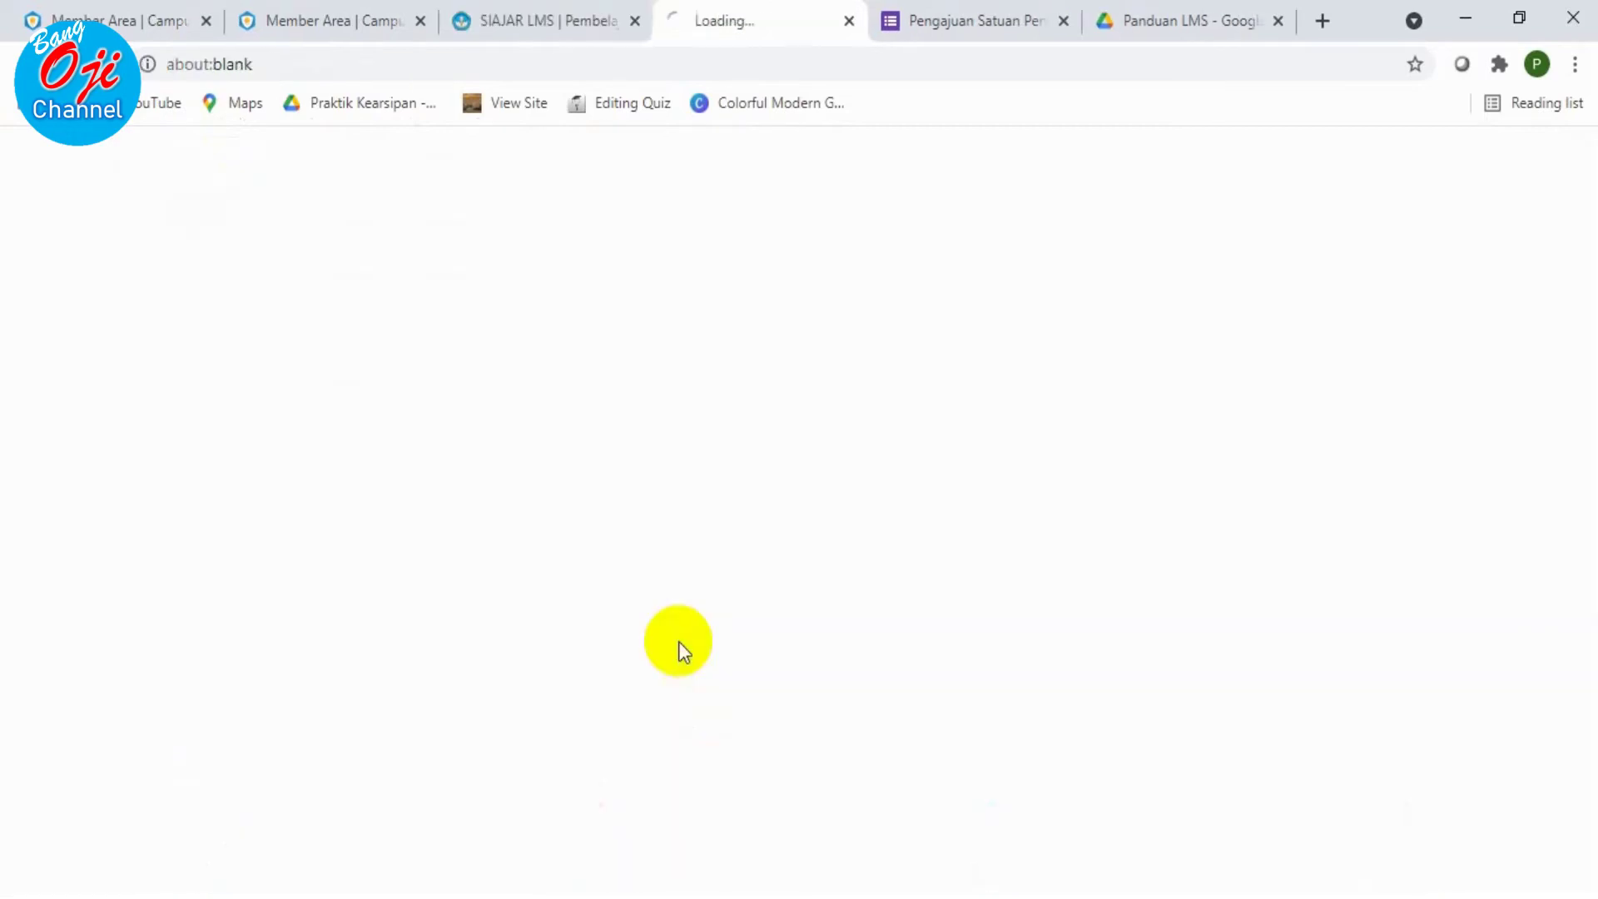
click(845, 21)
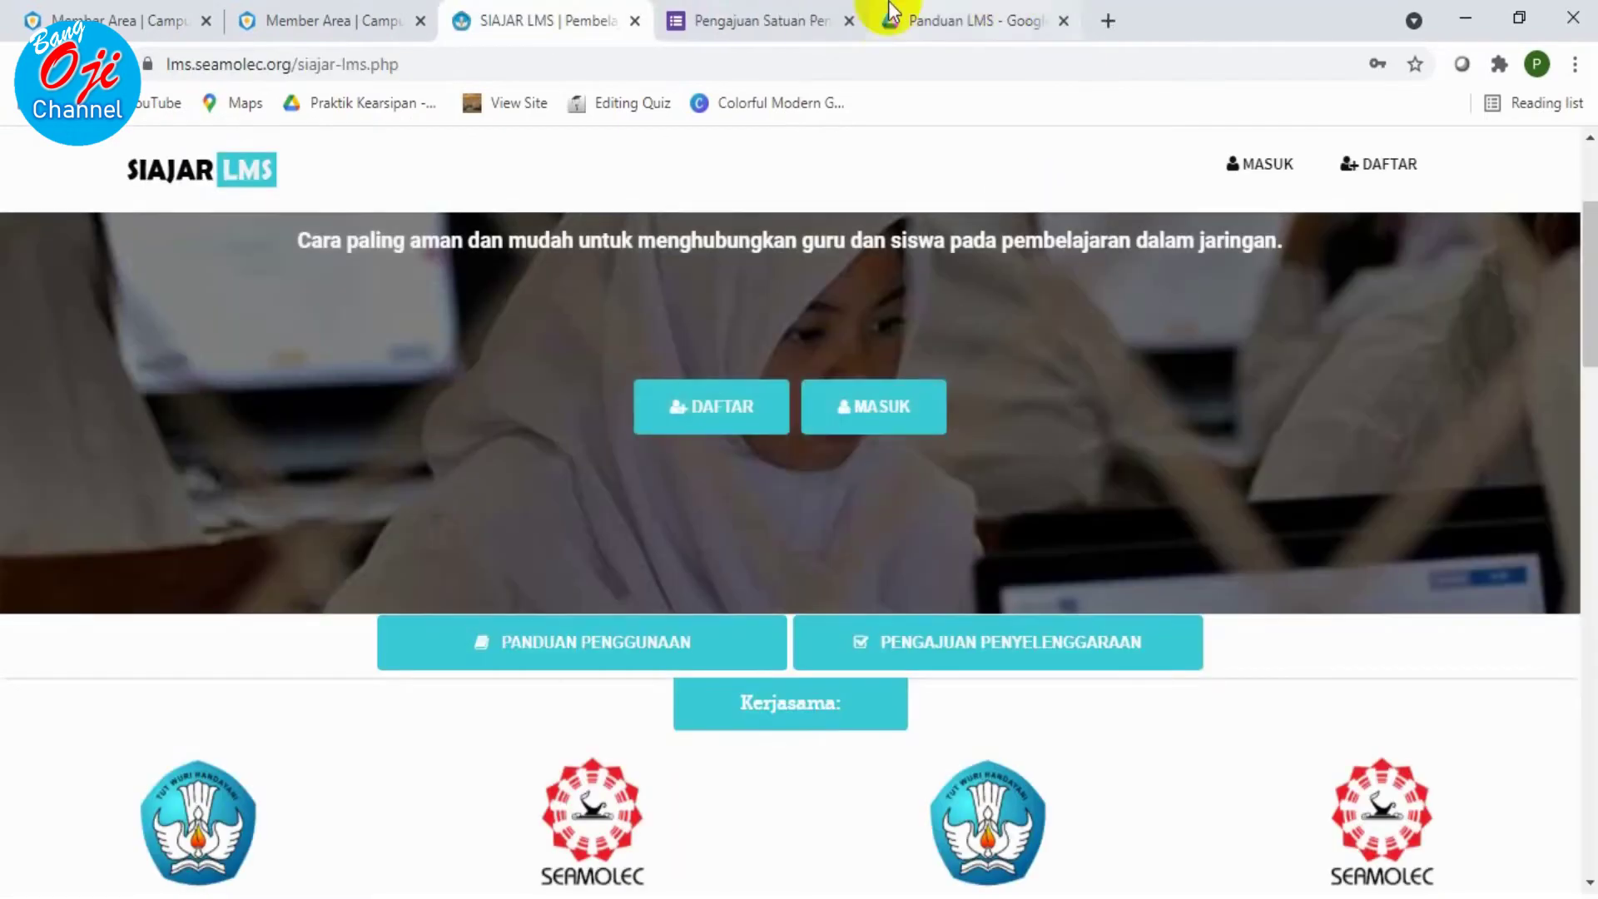
click(938, 12)
scroll(707, 445, up, 10)
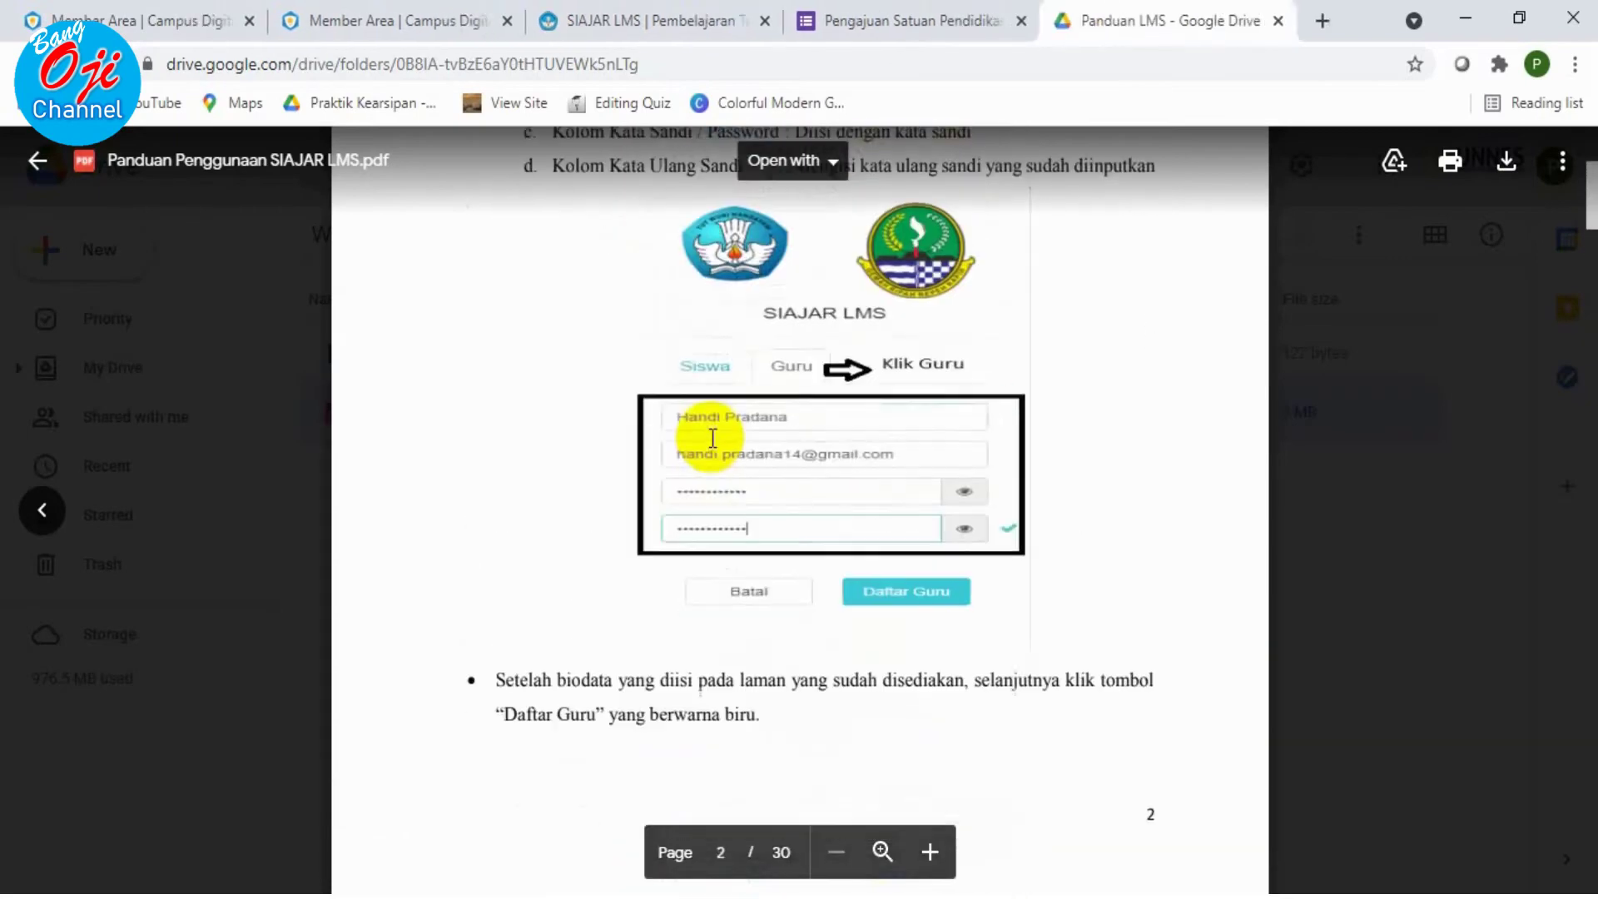
scroll(713, 436, up, 10)
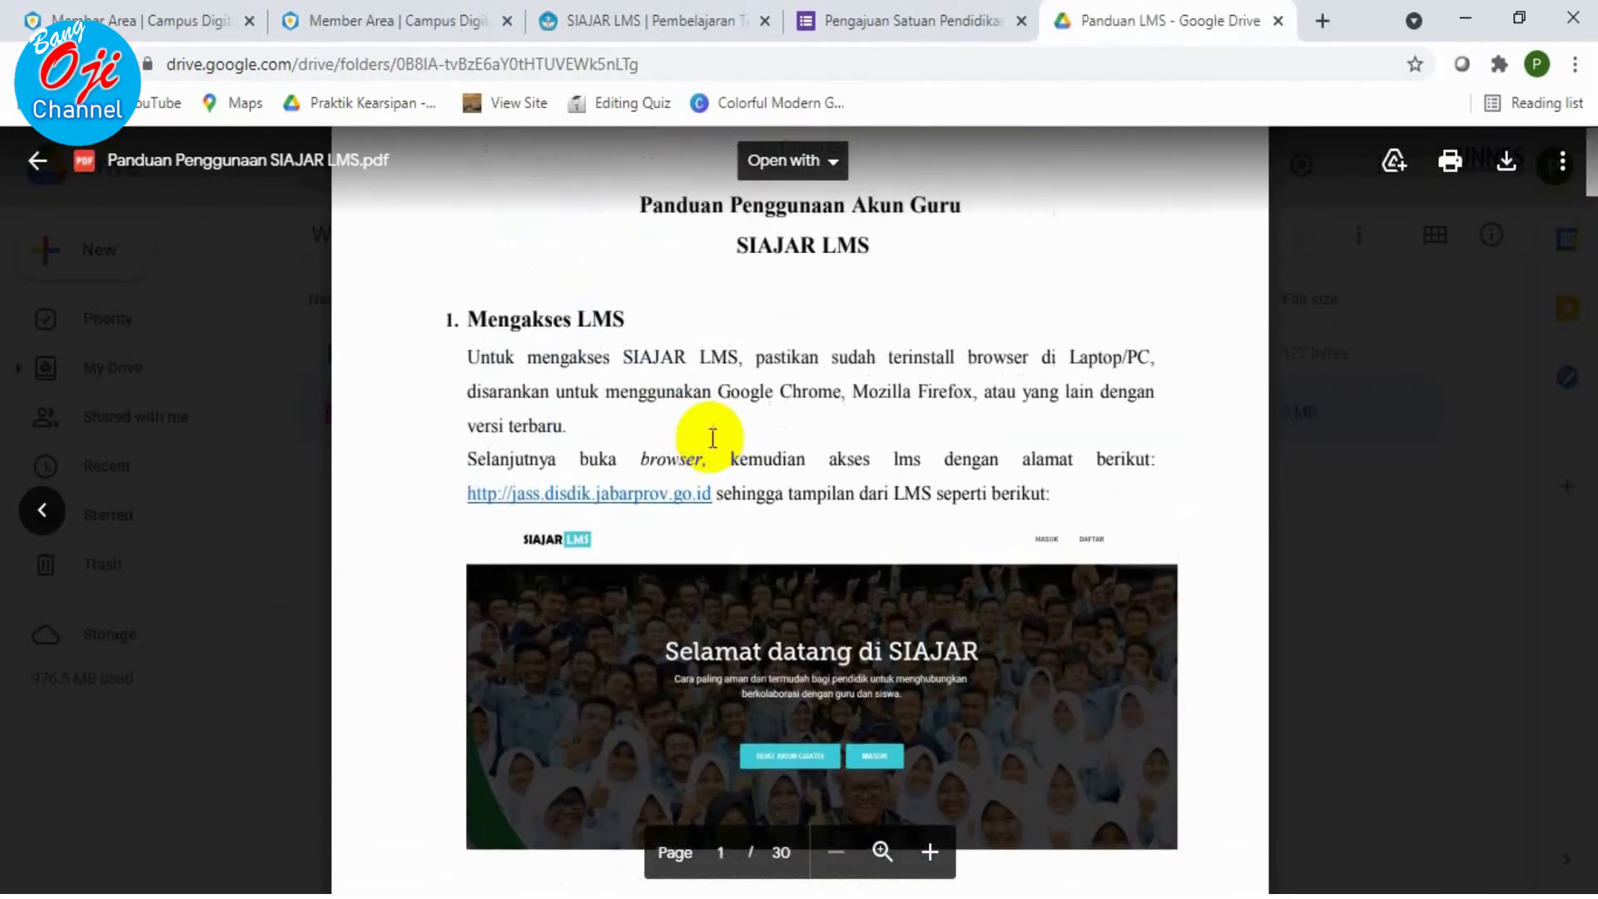
Read the guide's Mengakses LMS and Pendaftaran Akun Guru sections through the end of page 2
scroll(541, 483, down, 2)
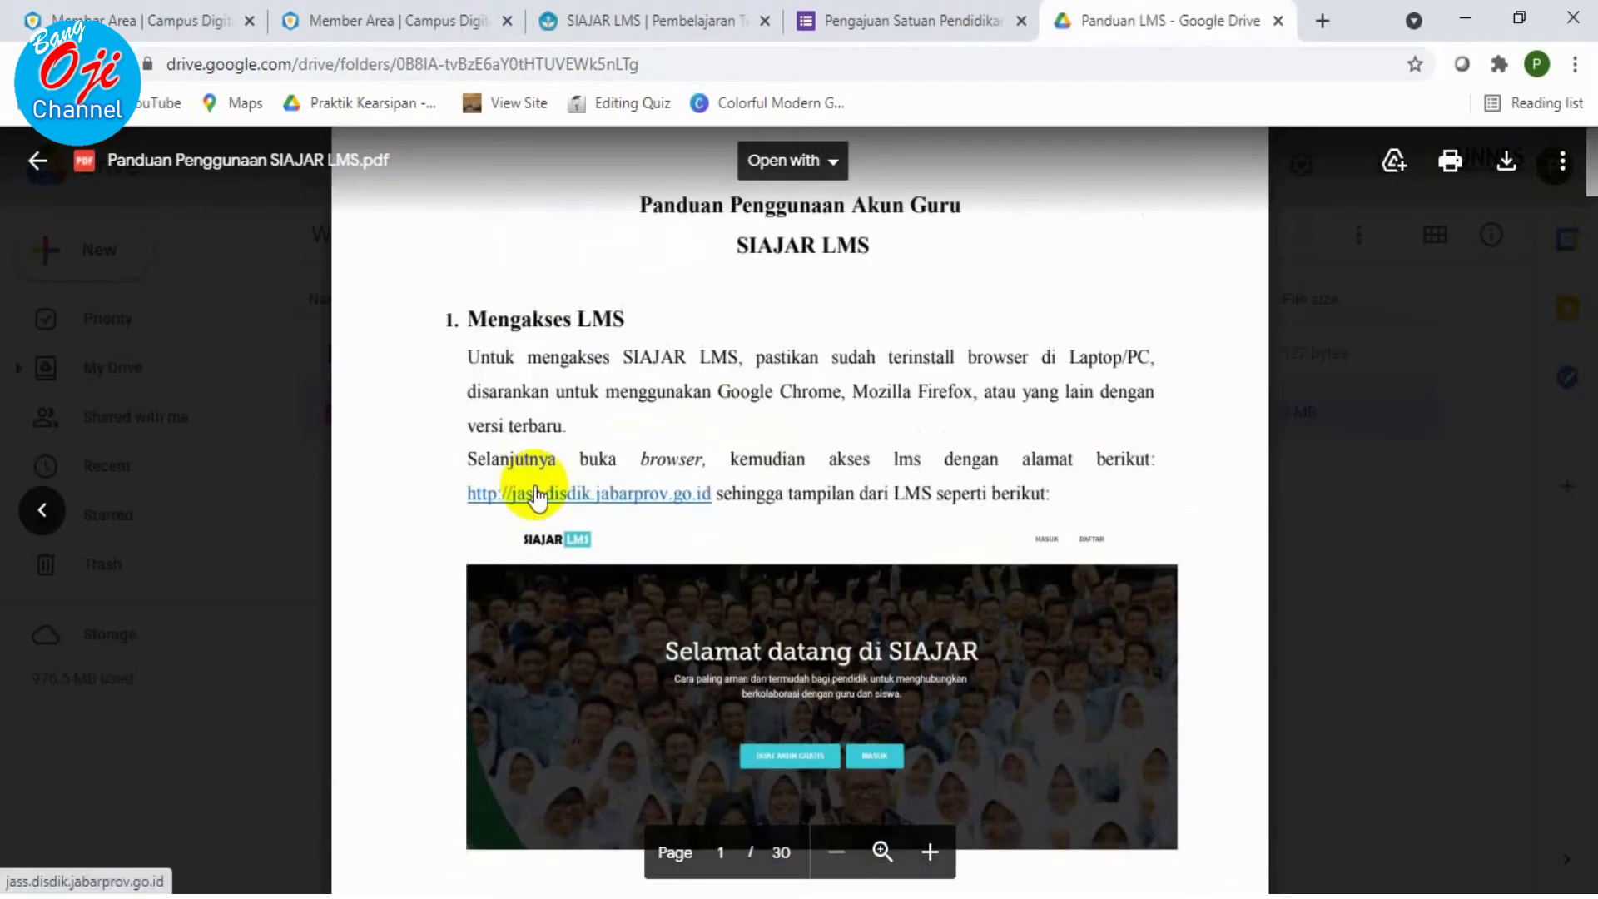
scroll(688, 499, down, 6)
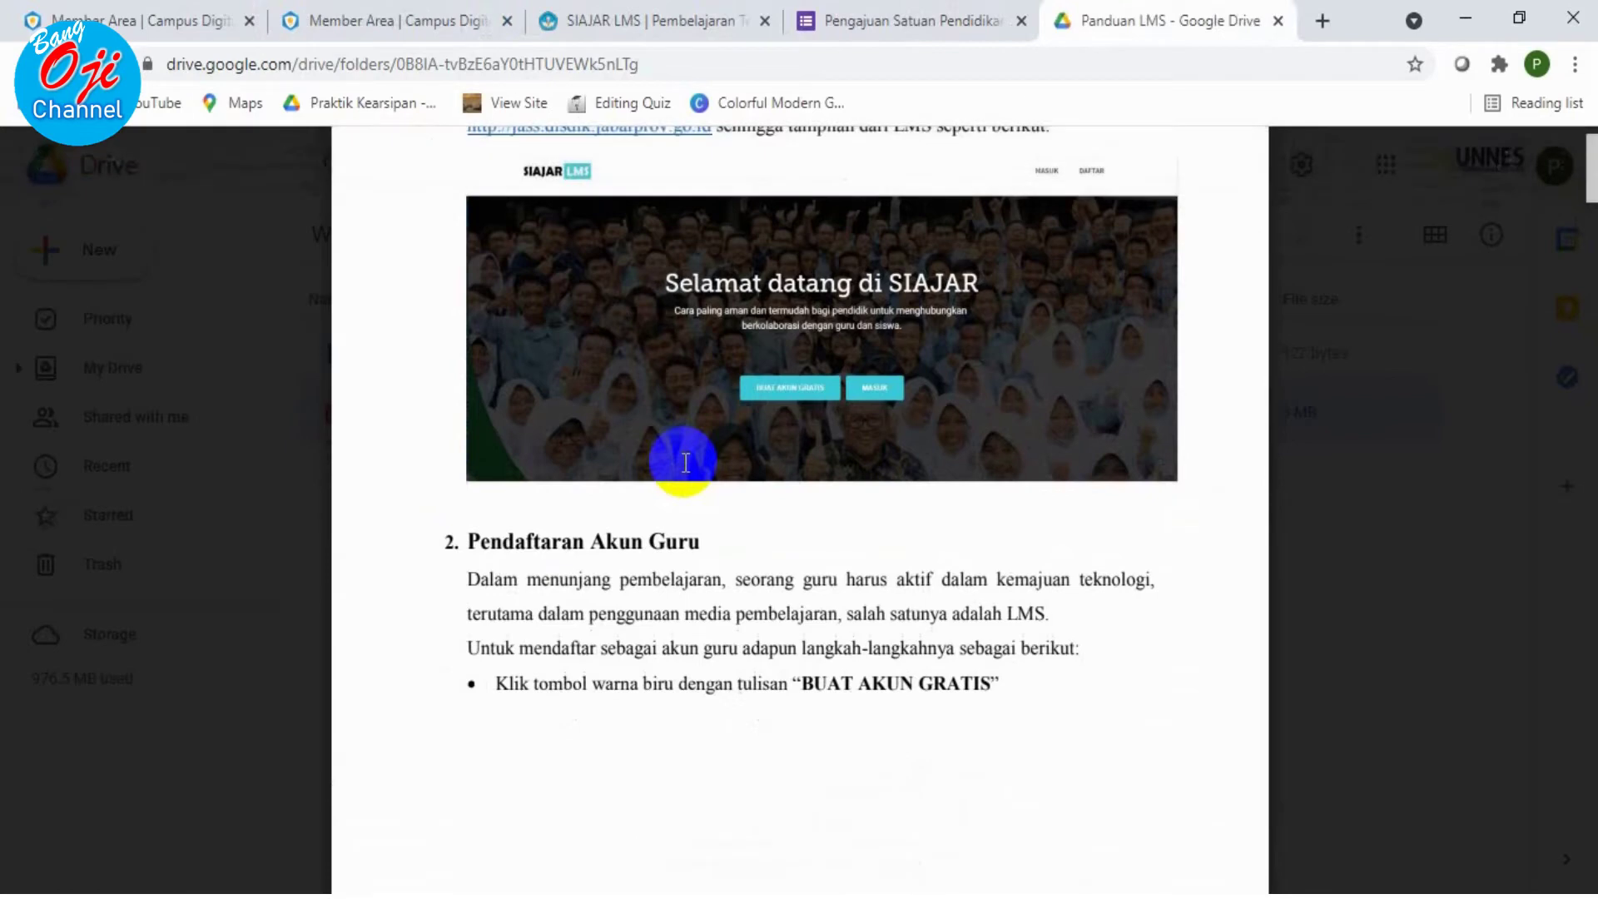
scroll(685, 462, down, 2)
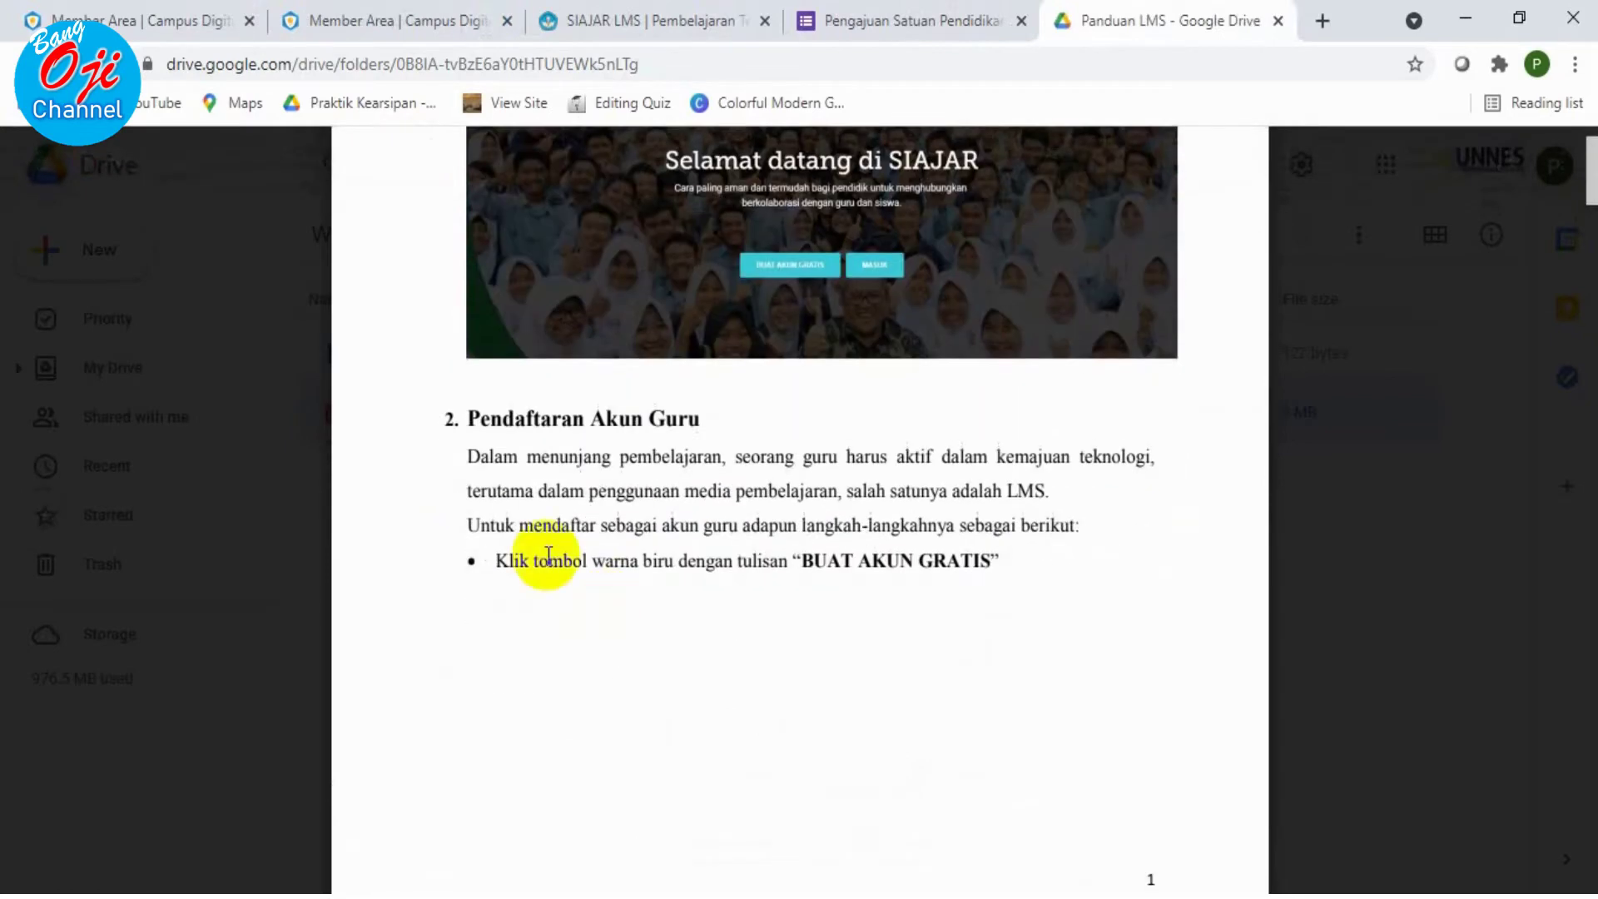
scroll(741, 483, down, 4)
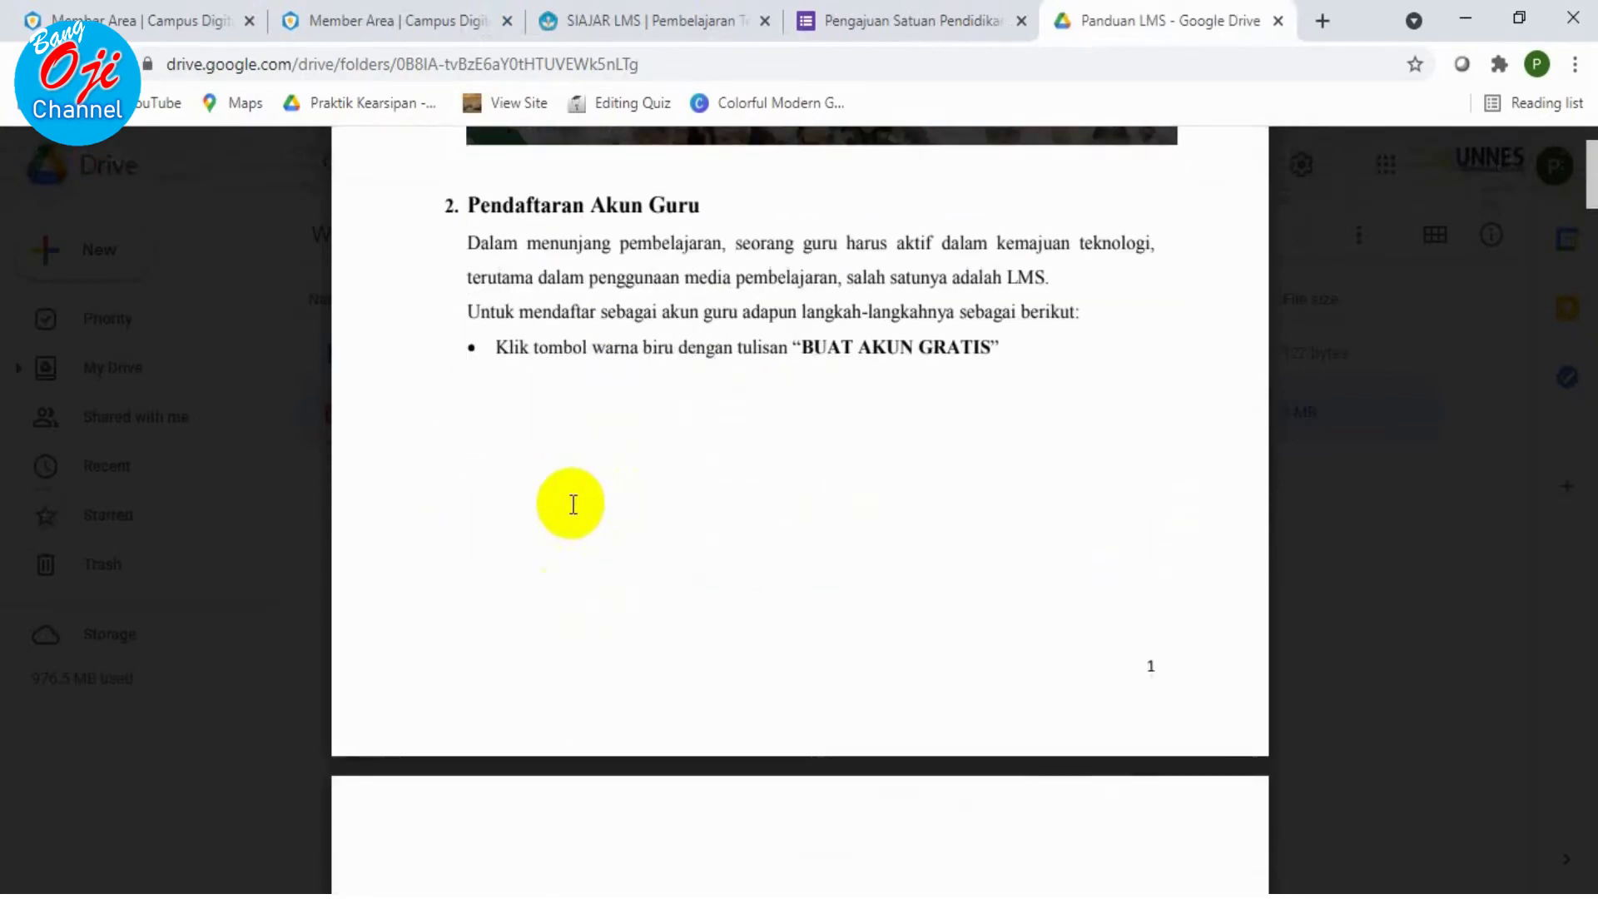
scroll(865, 487, down, 8)
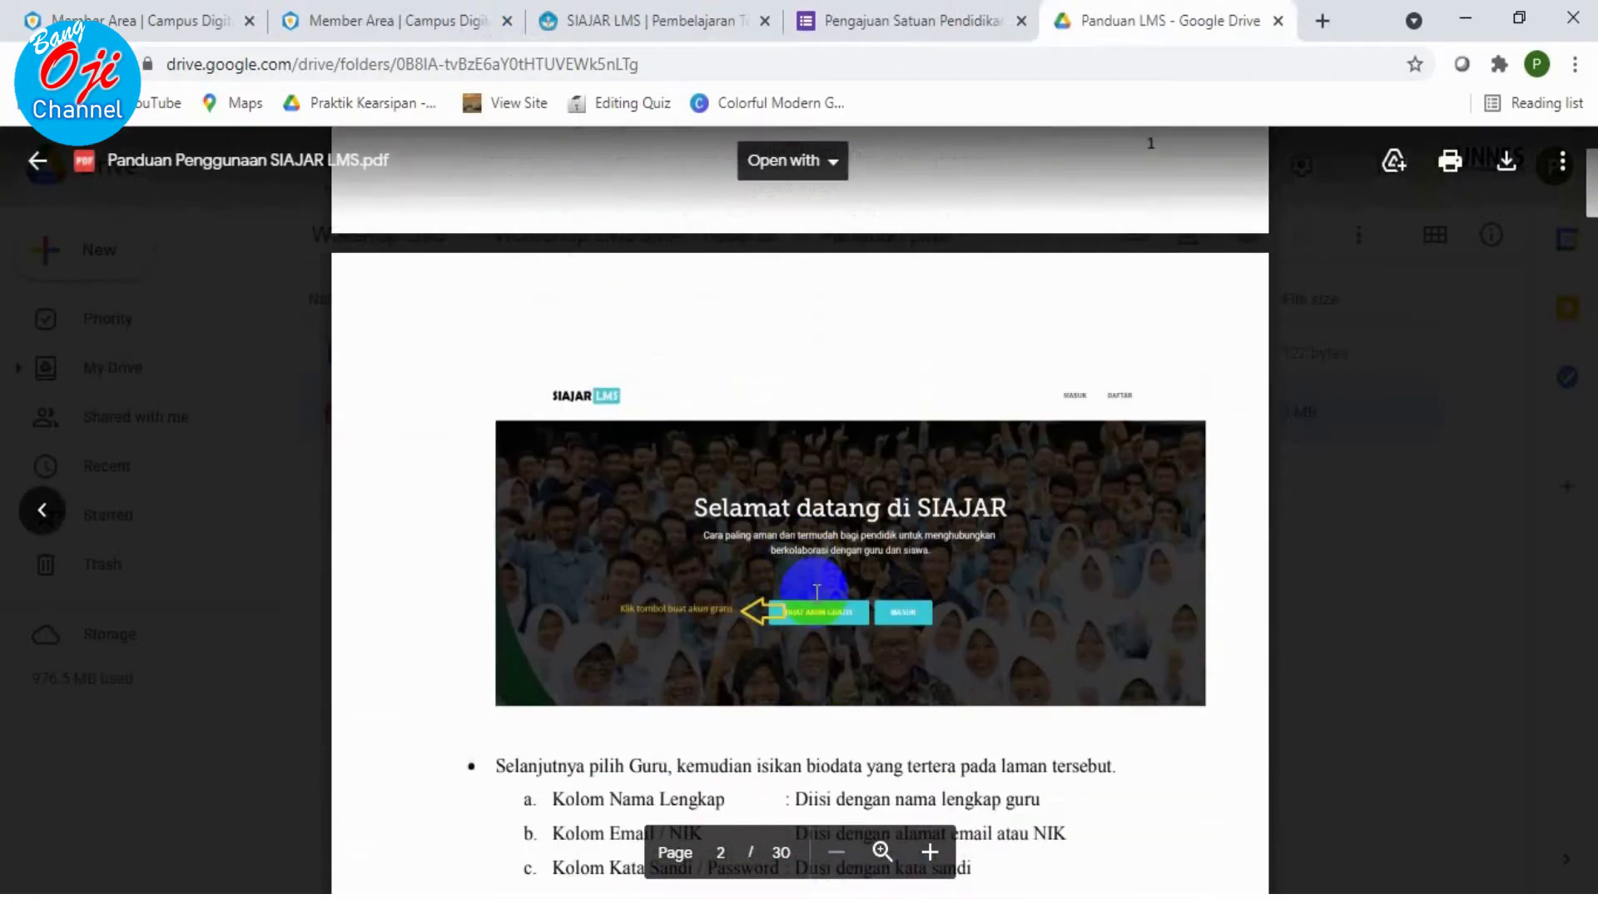
scroll(824, 566, down, 2)
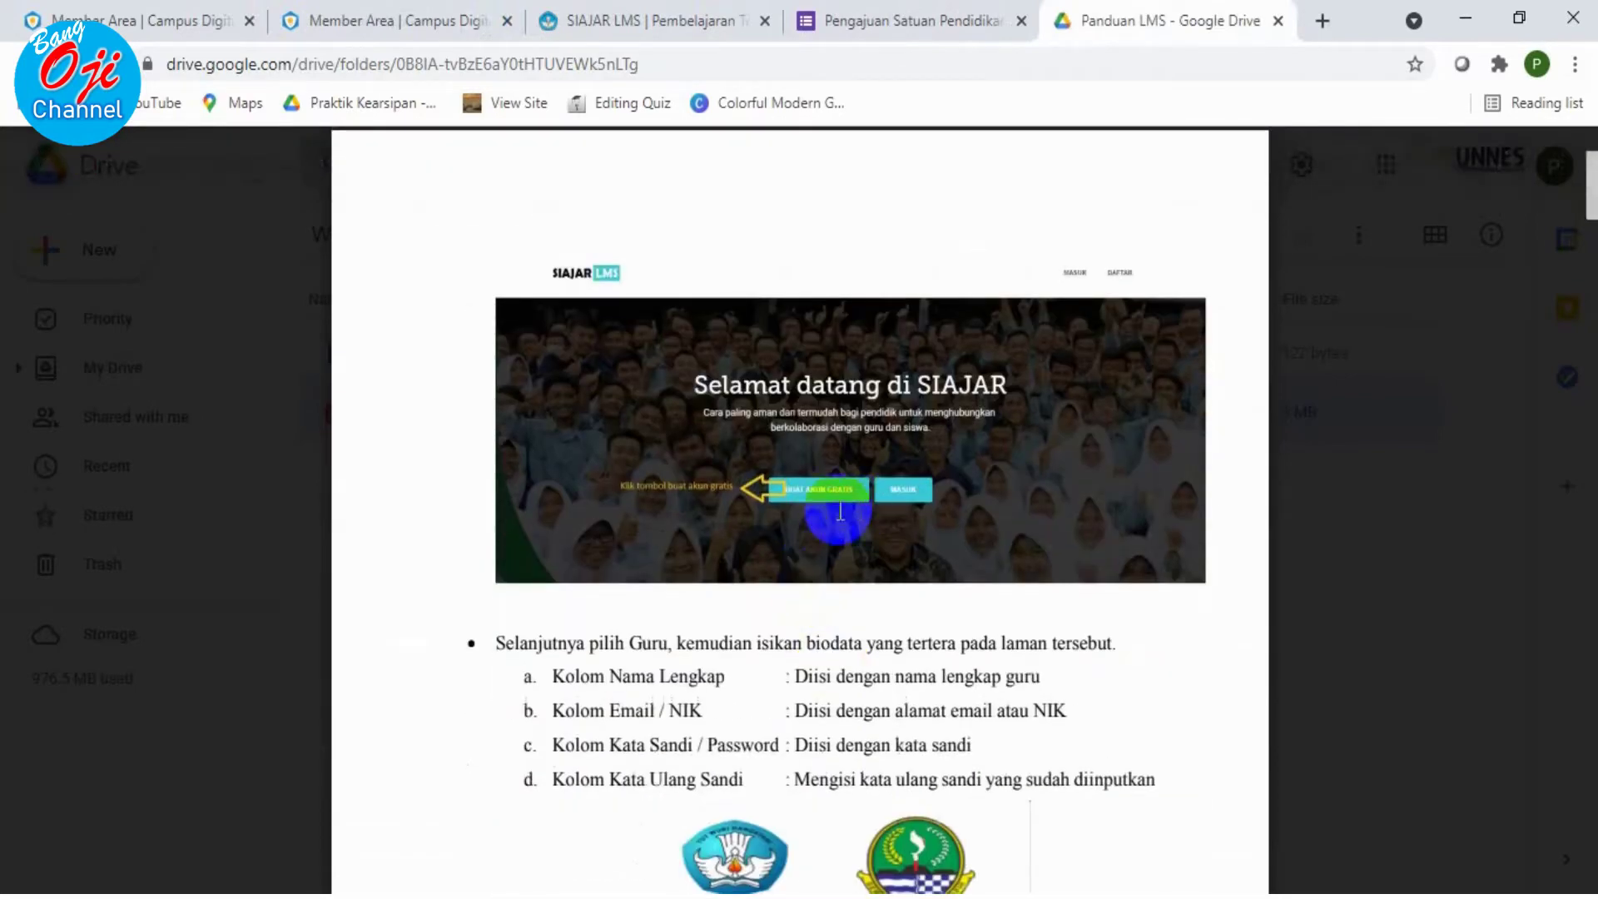
scroll(615, 653, down, 2)
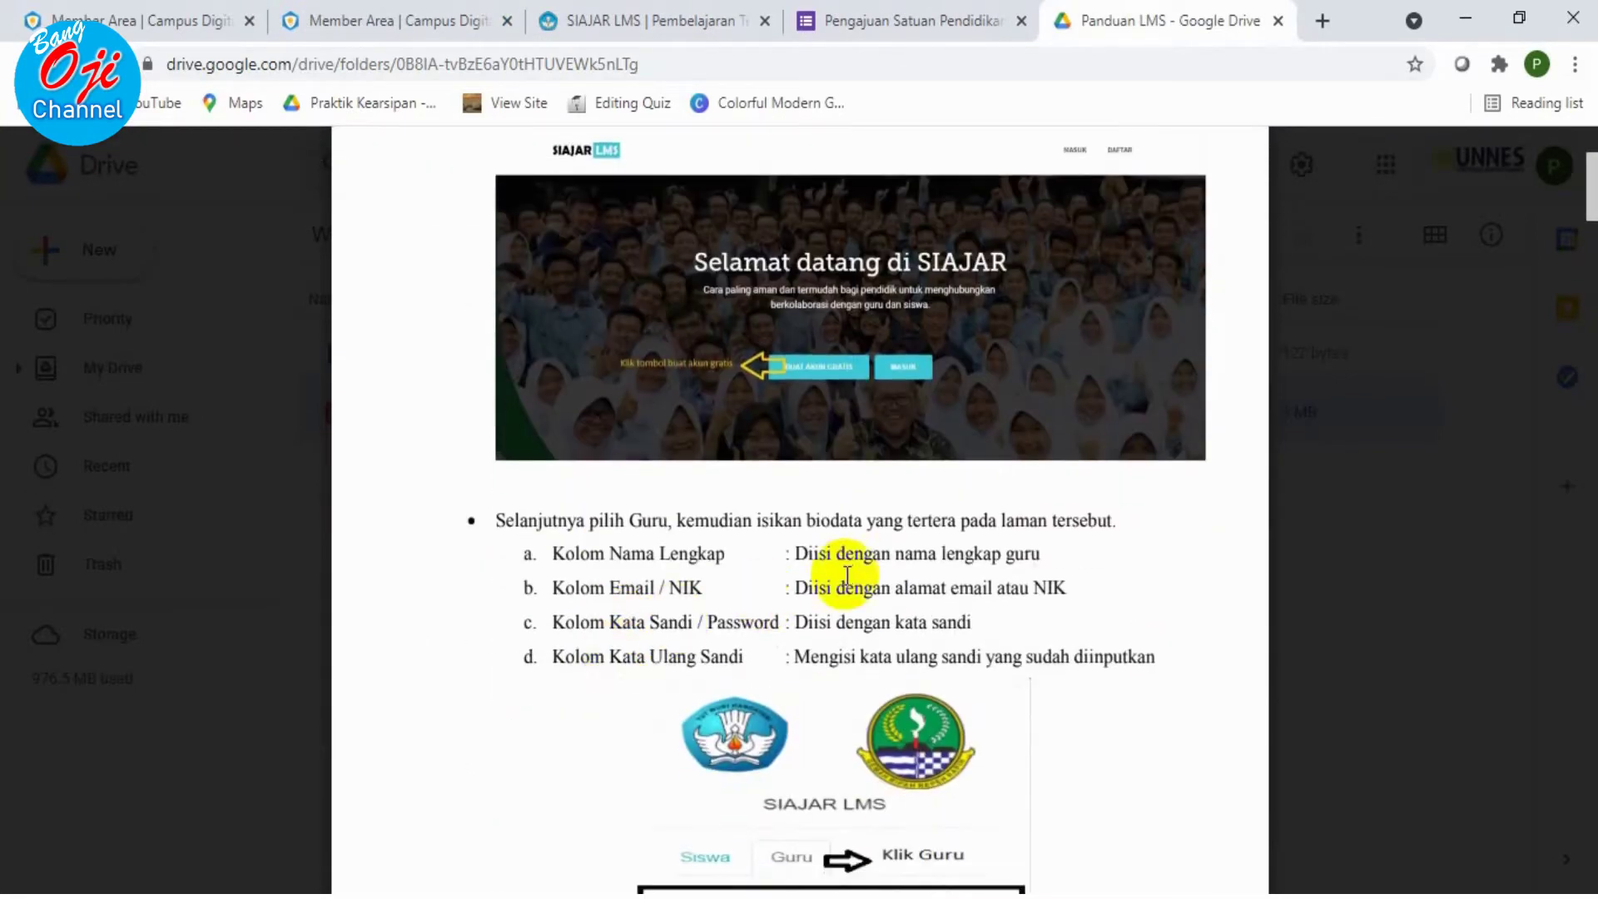
scroll(852, 659, down, 1)
scroll(852, 659, down, 7)
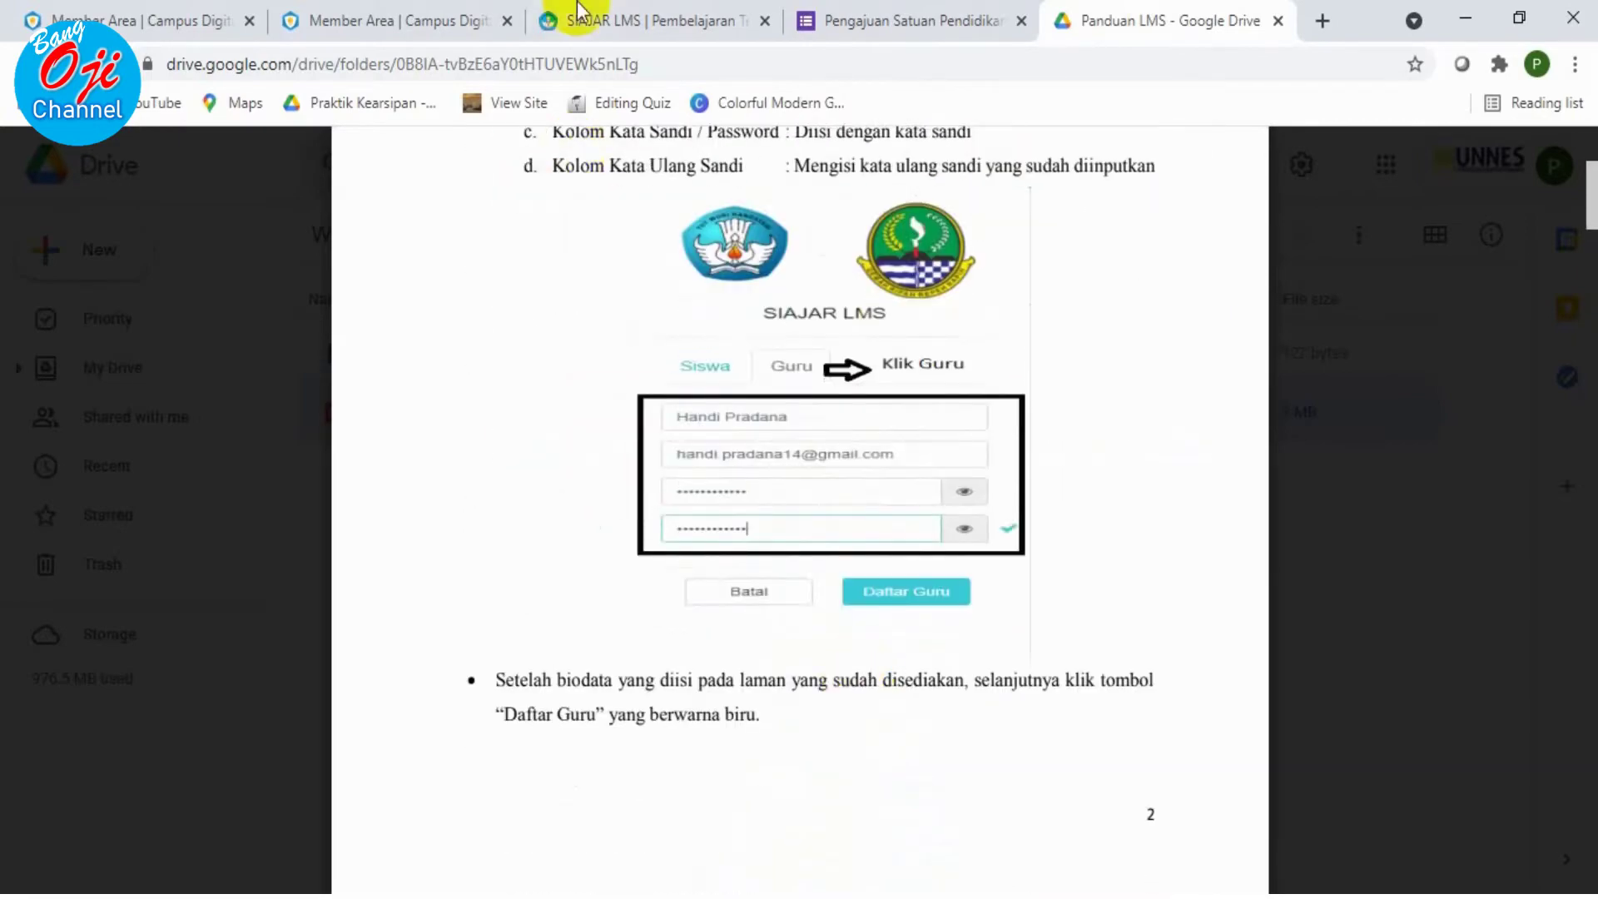
Switch to the SIAJAR LMS home page and open the registration form for Guru accounts
click(625, 9)
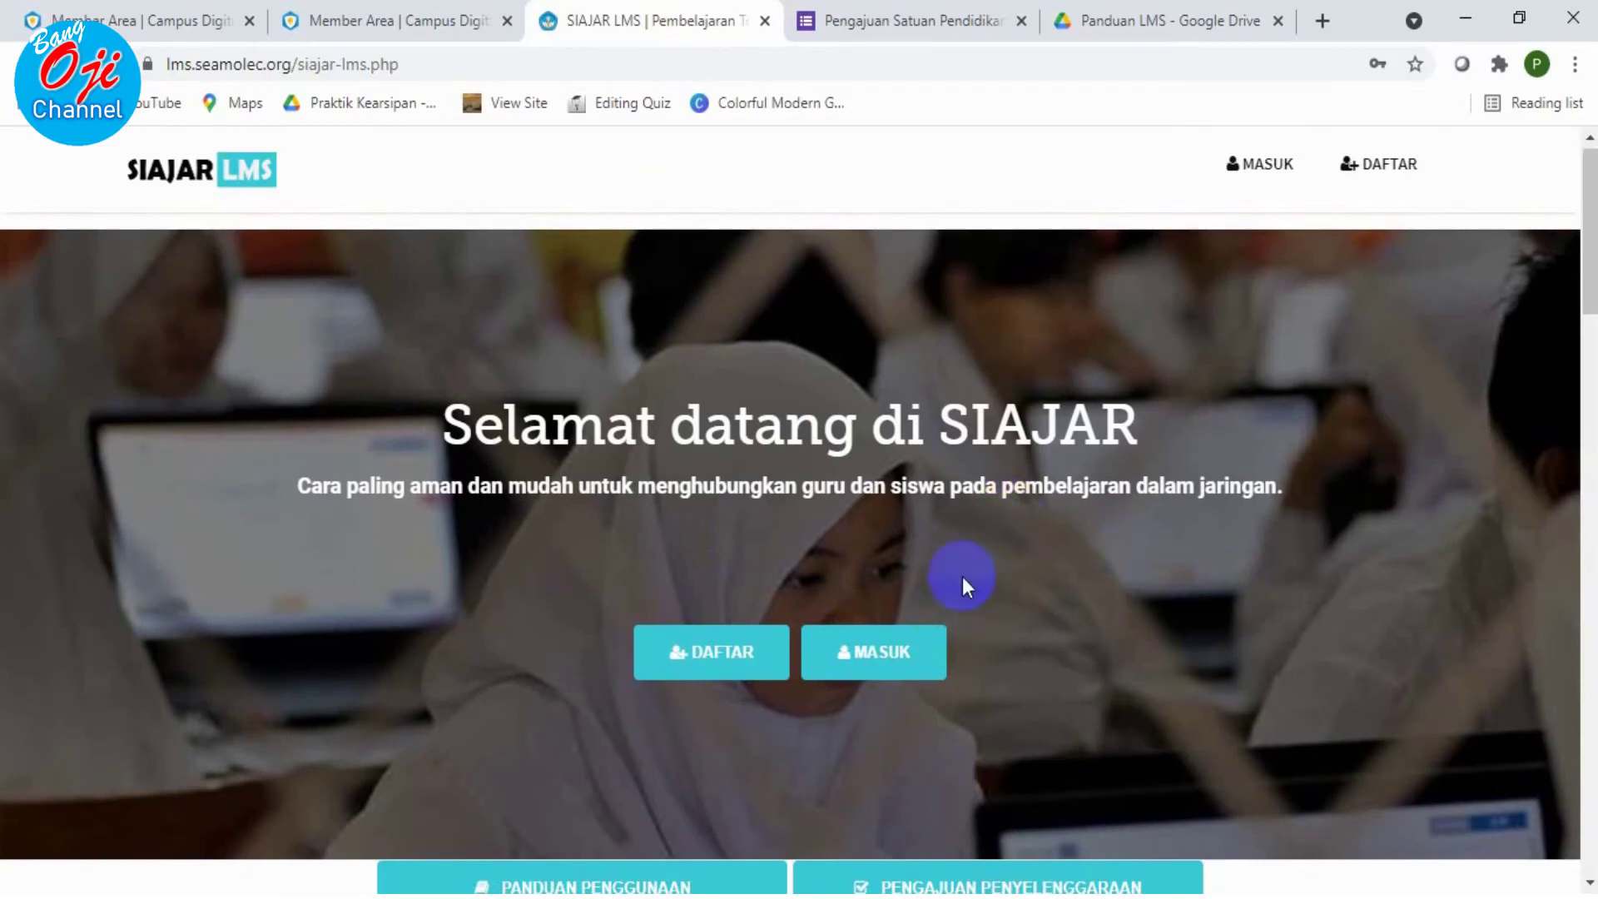
click(741, 652)
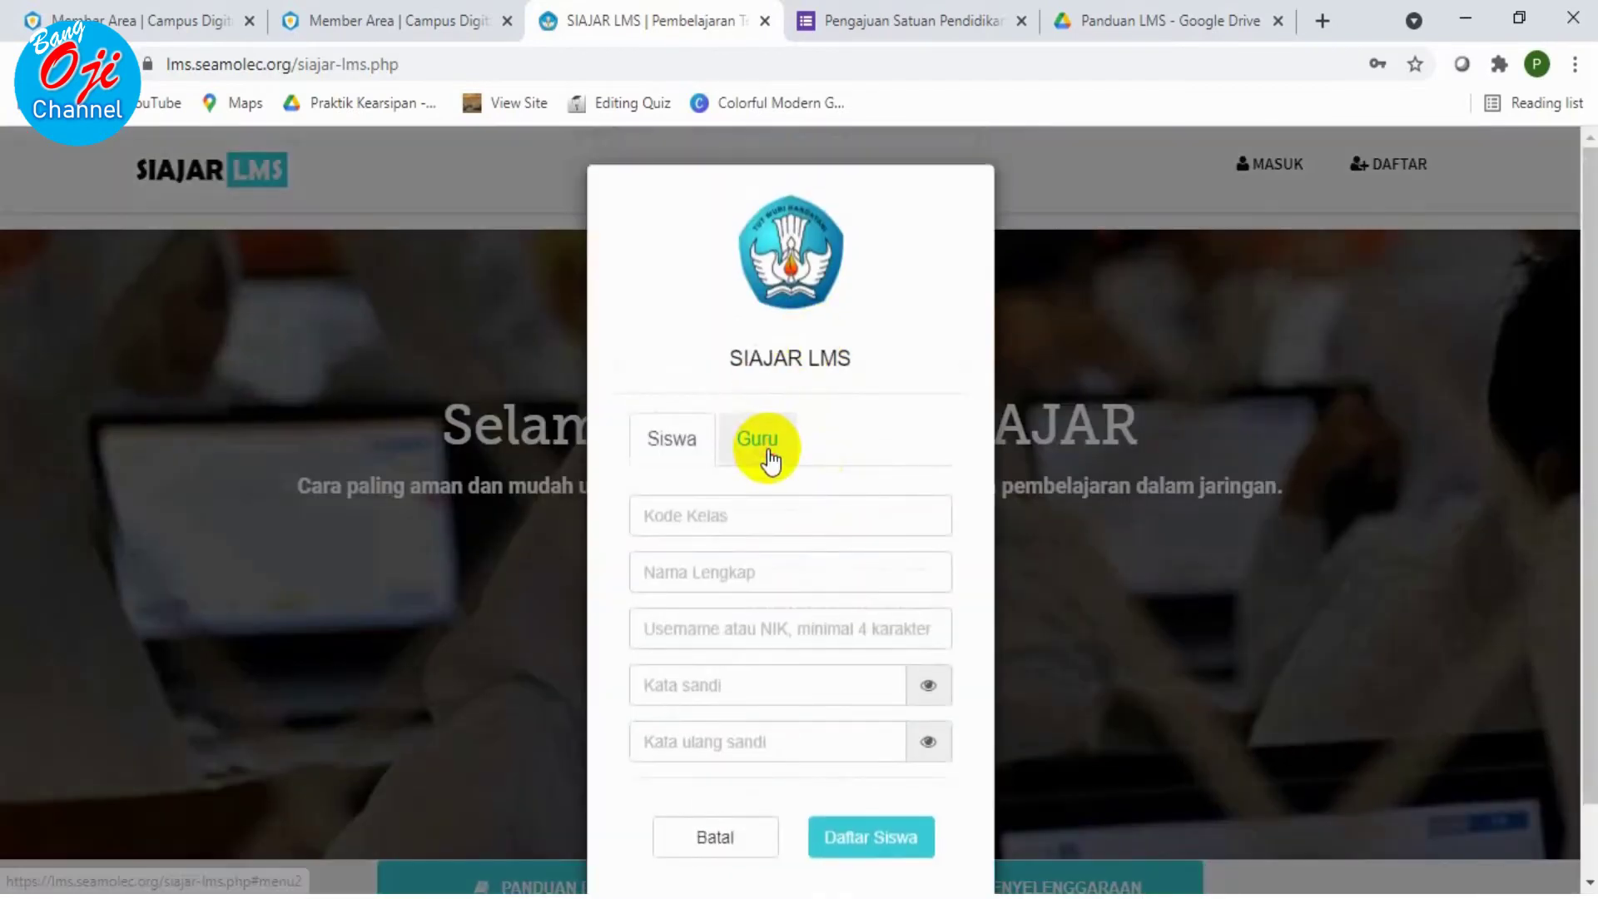
click(769, 441)
Go through the Guru registration fields Nama Lengkap, Username atau NIK, Email and Kata sandi without filling them in
click(790, 513)
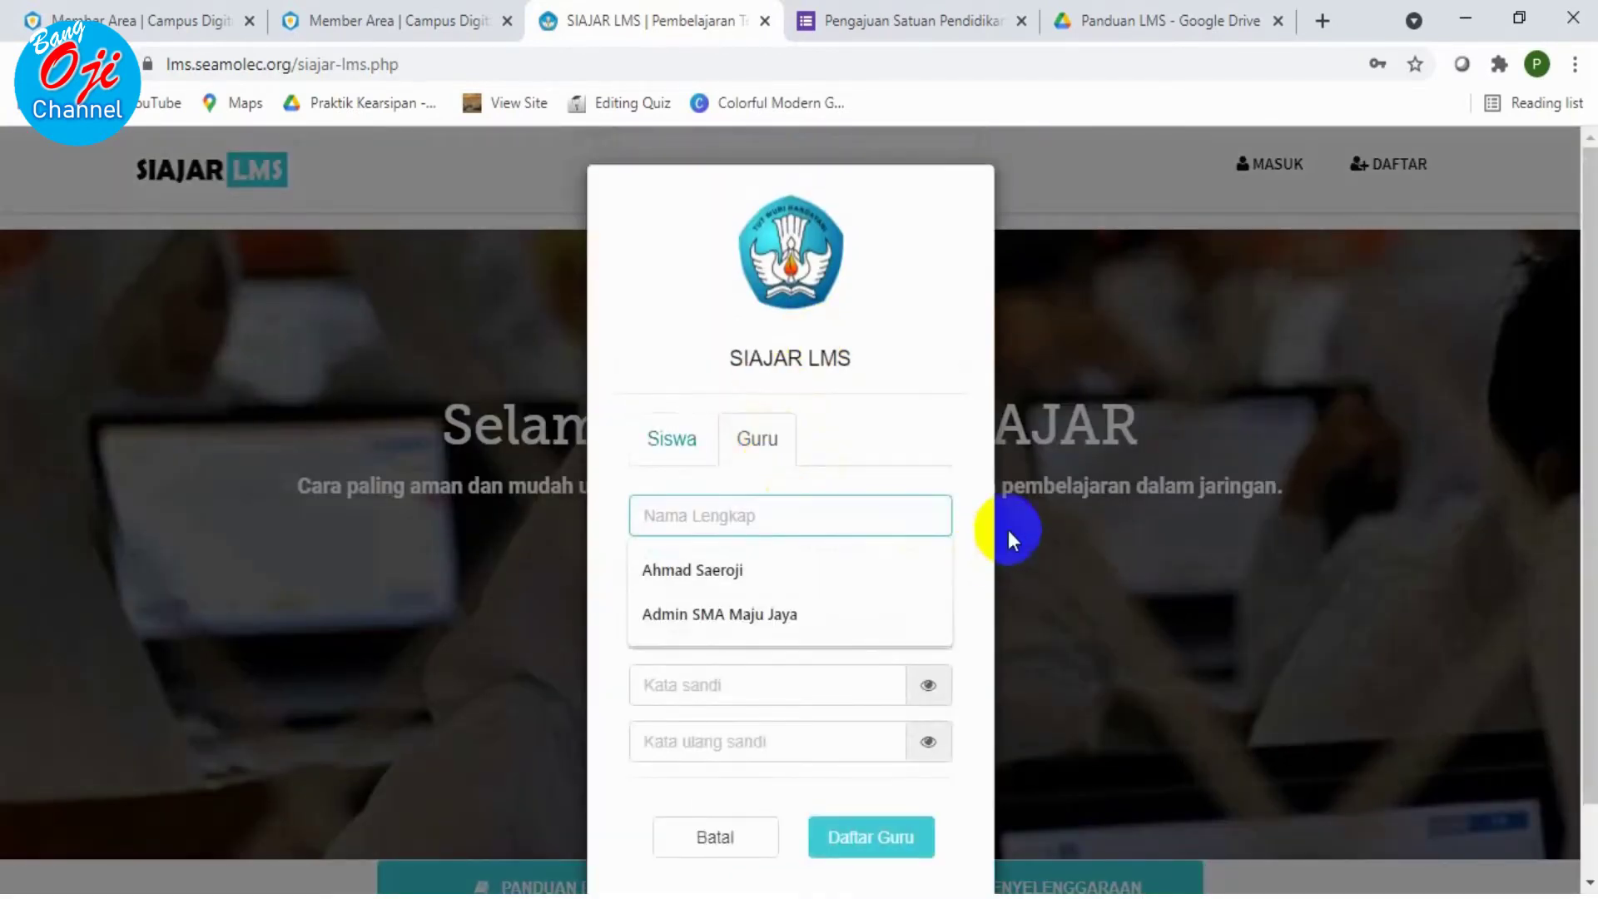
click(908, 458)
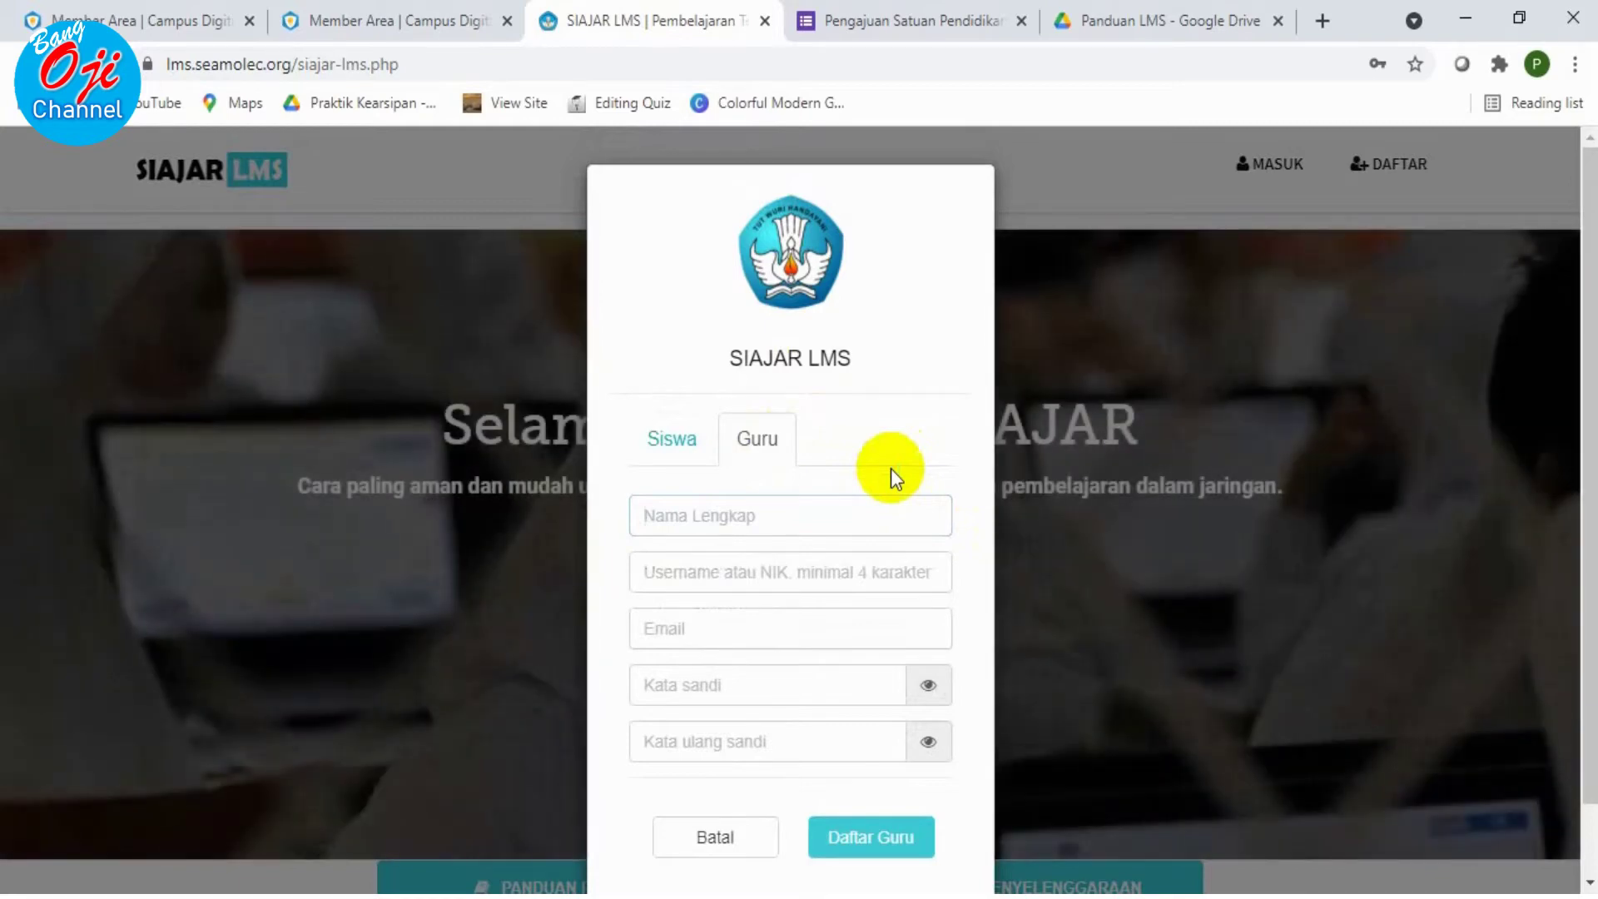
click(725, 516)
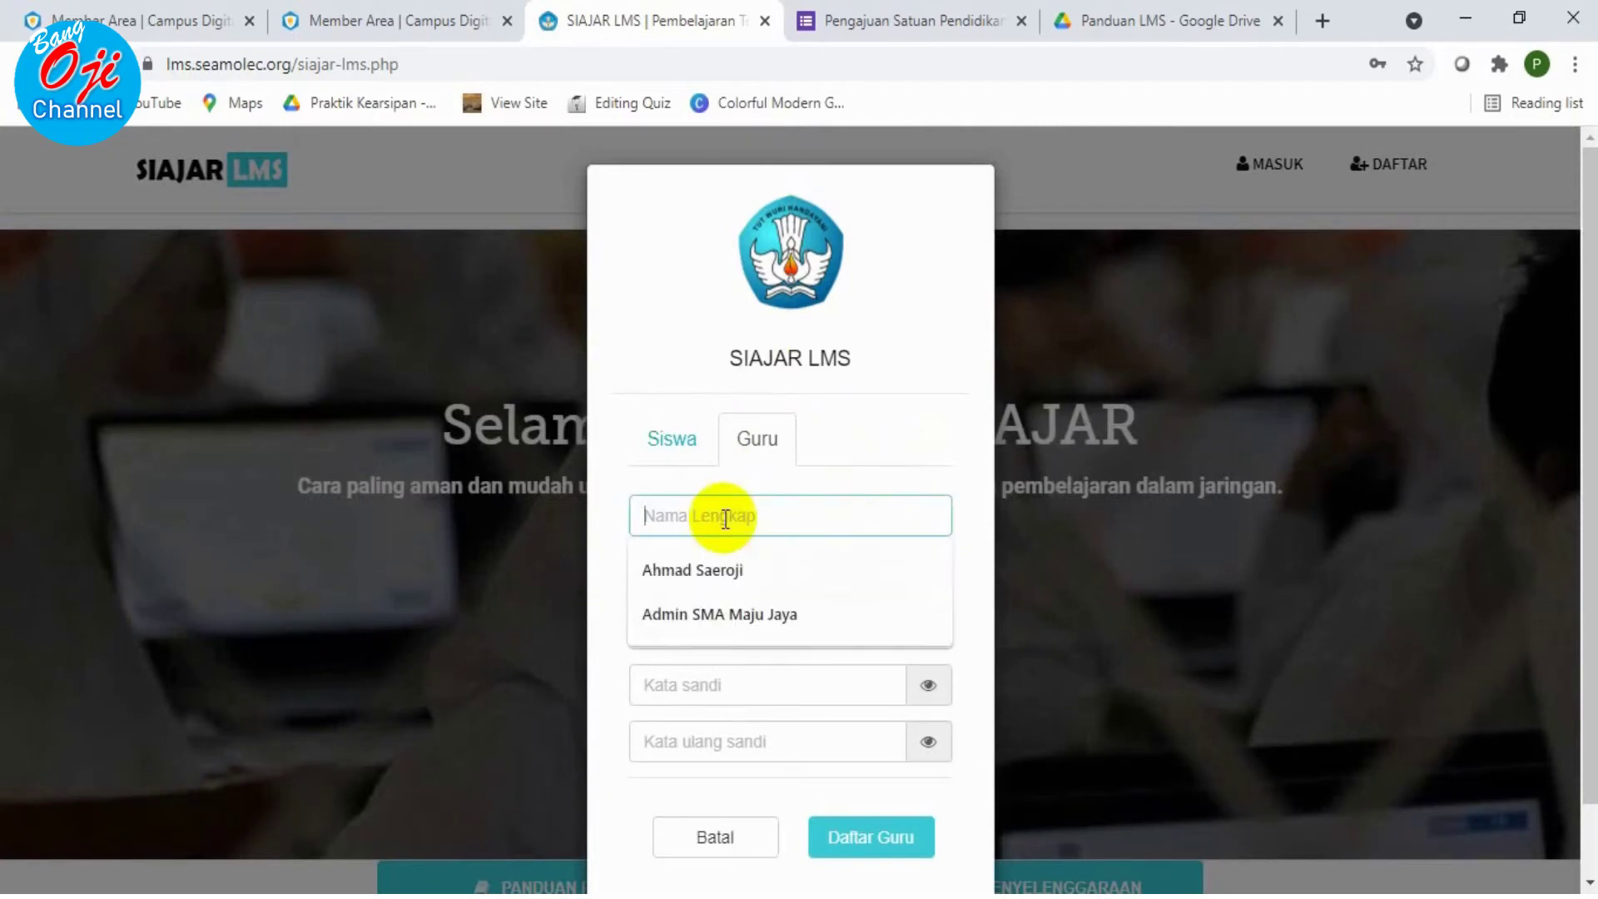
click(891, 457)
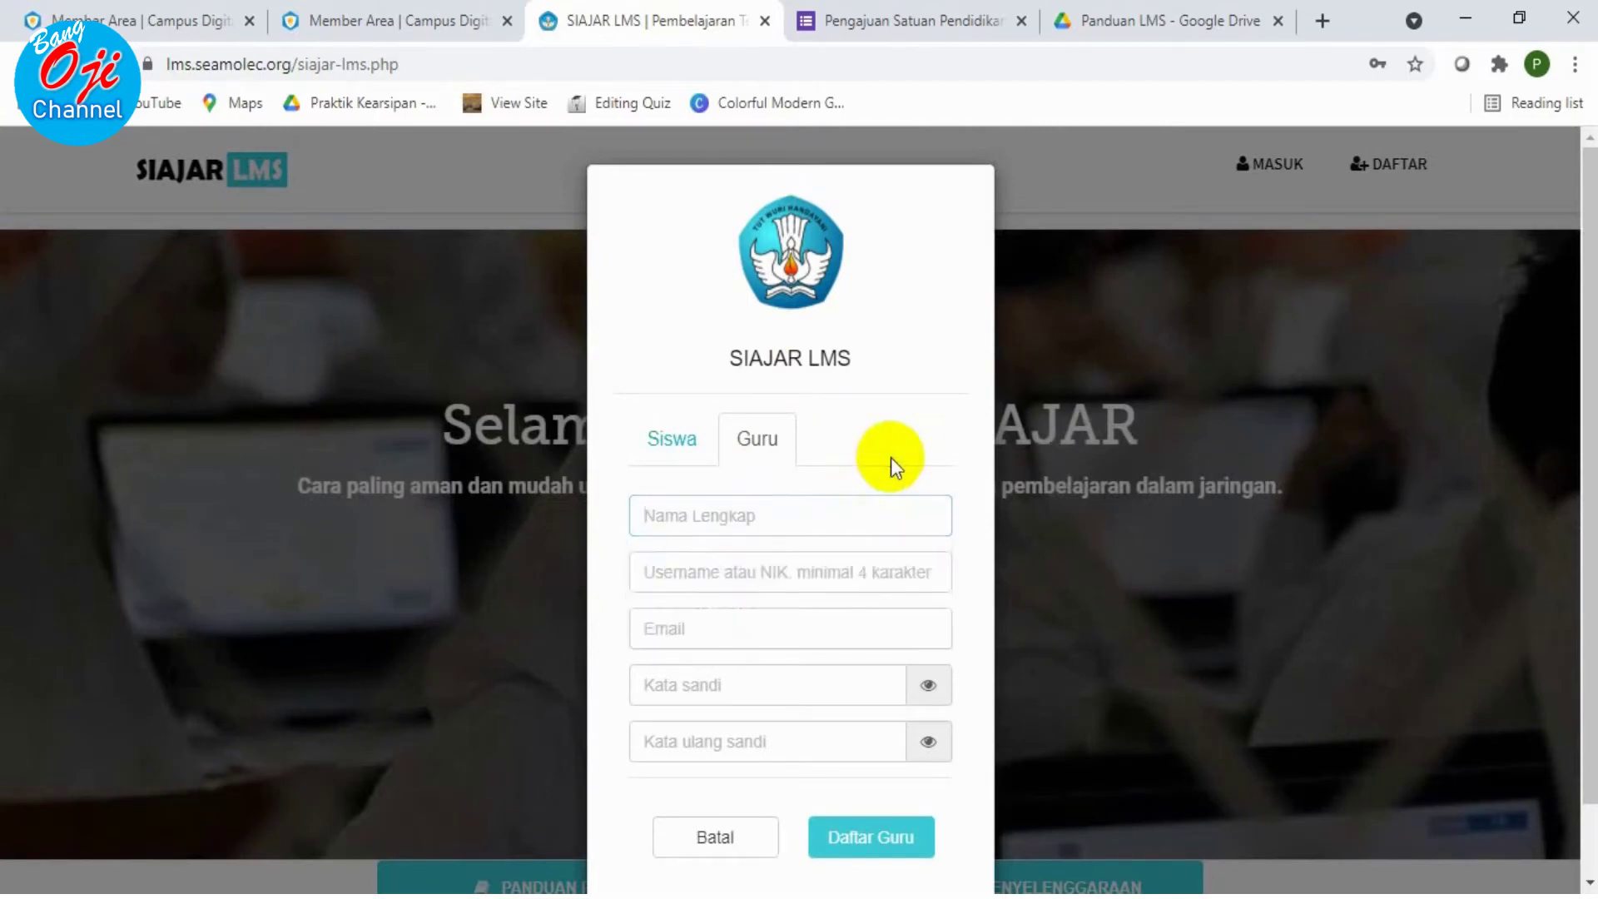
click(755, 521)
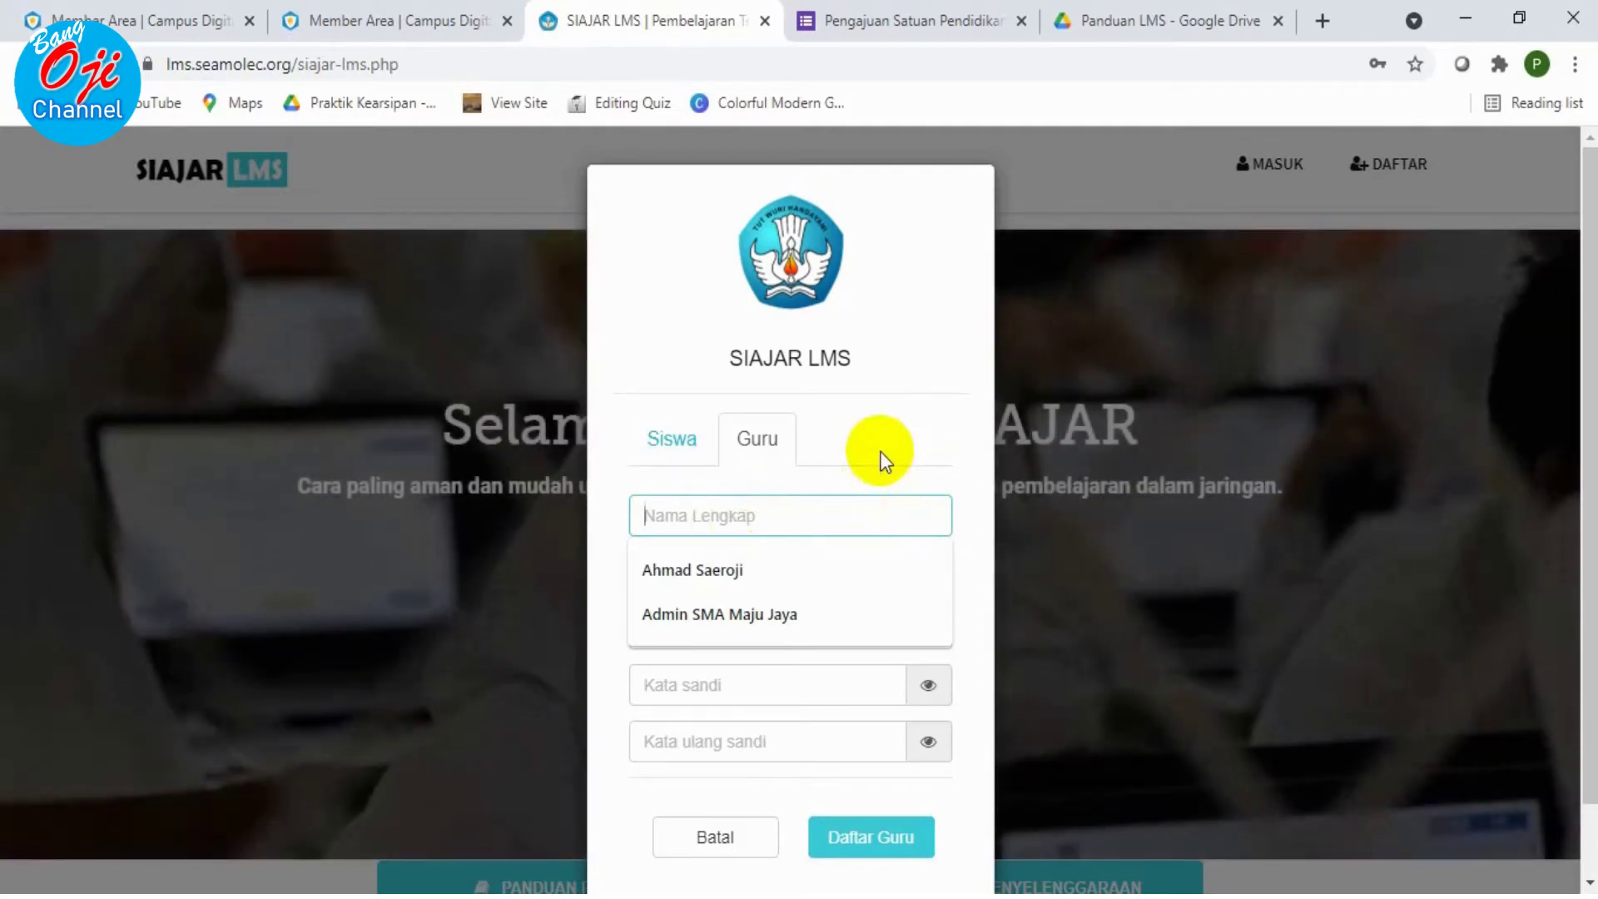
click(882, 457)
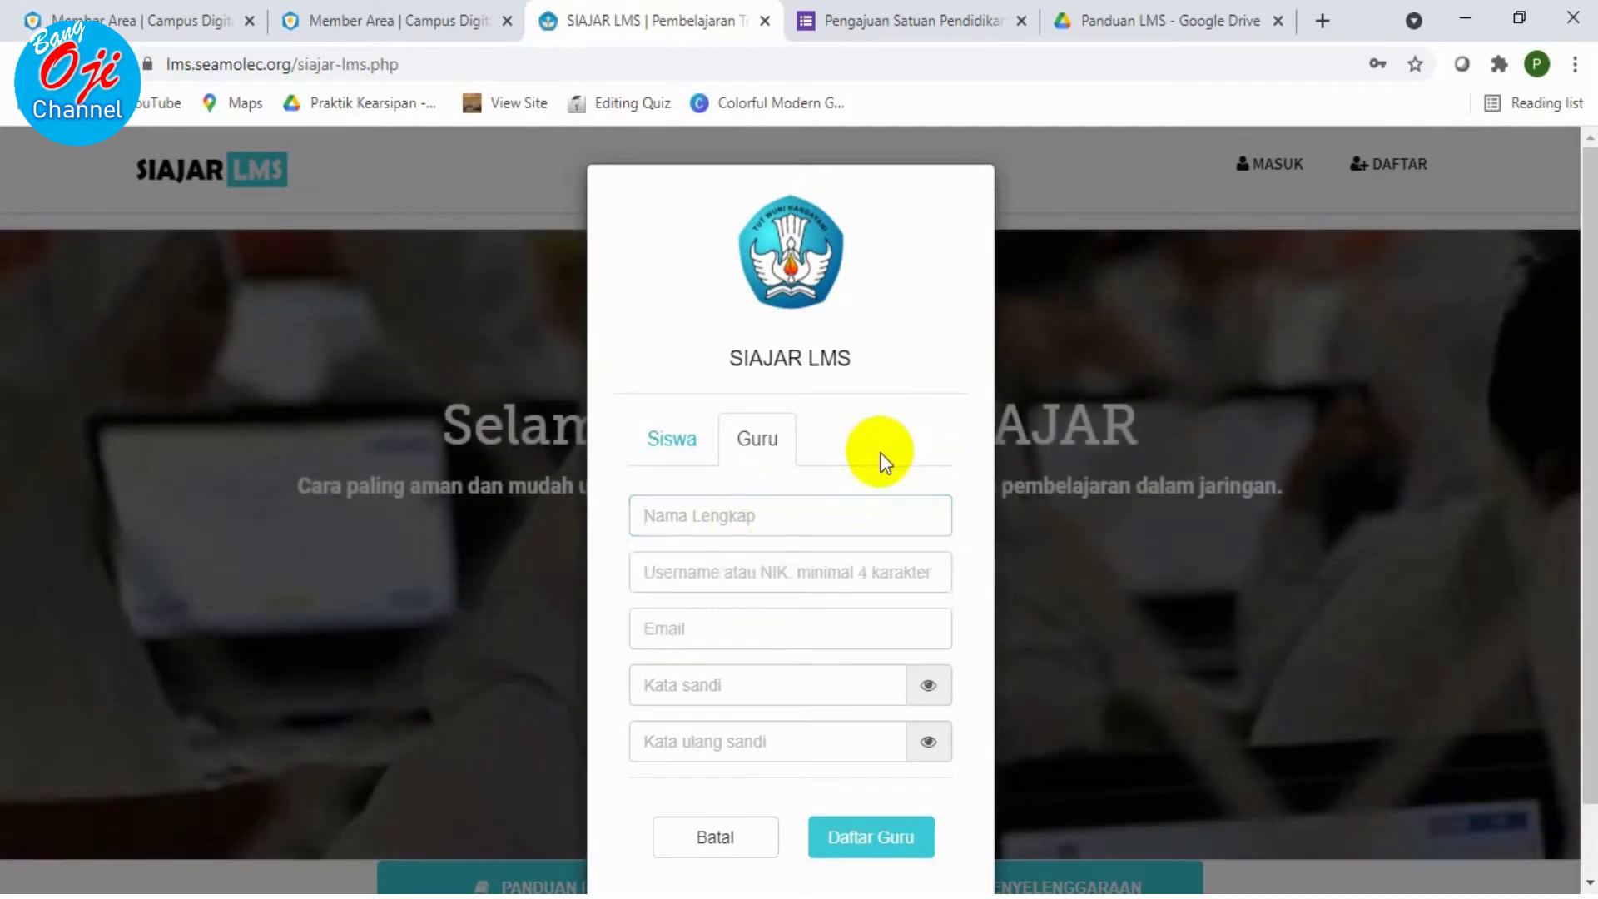
click(812, 587)
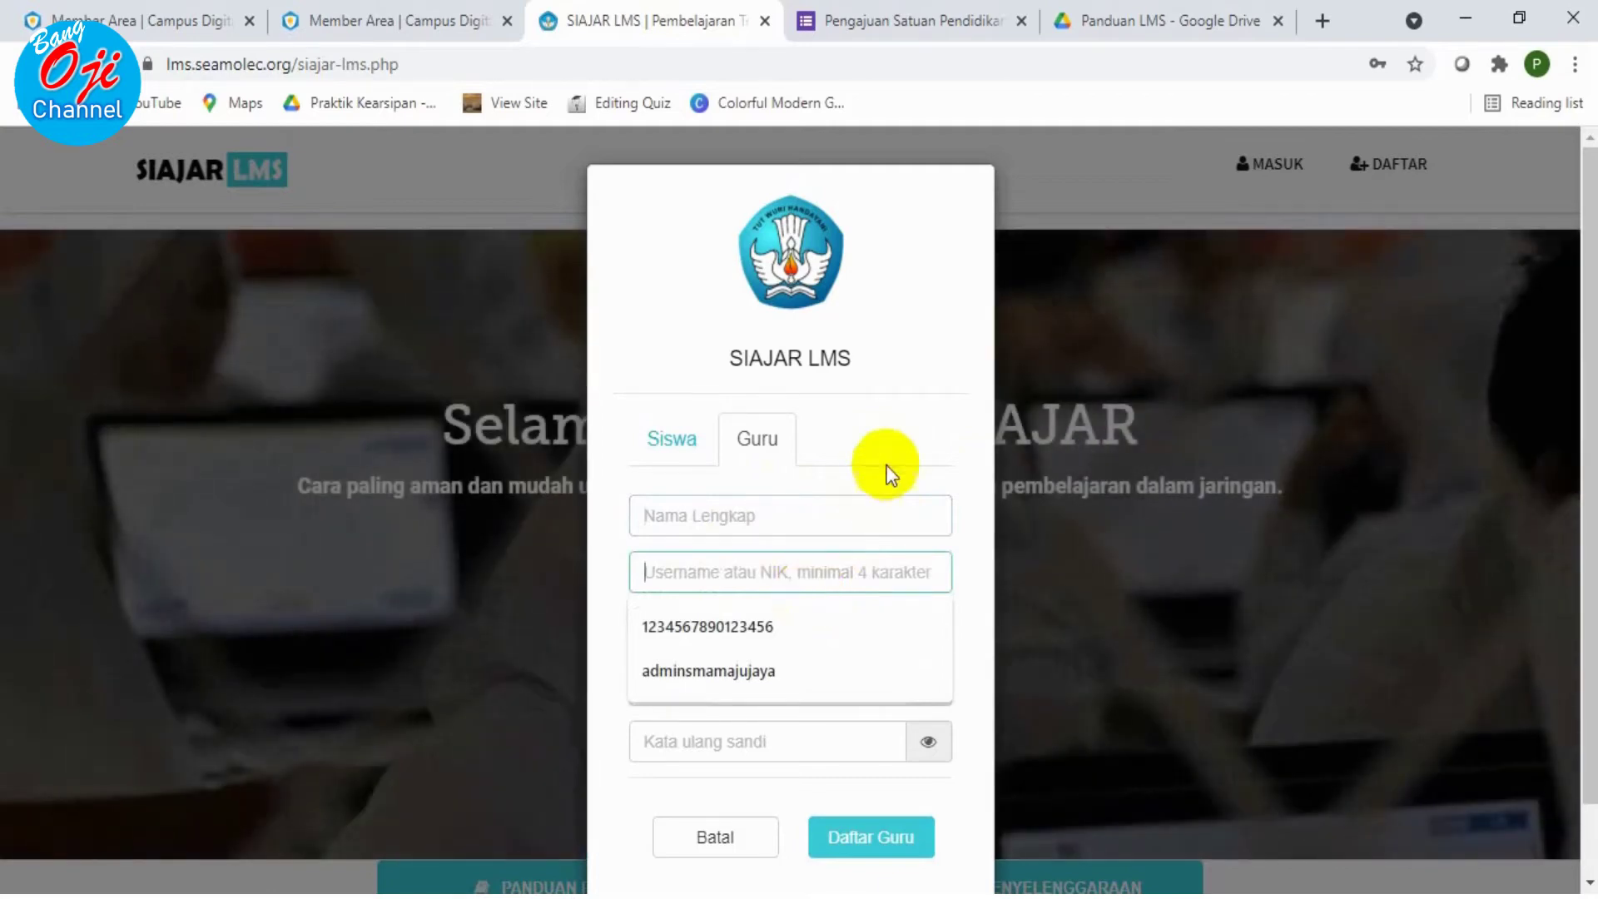
click(912, 358)
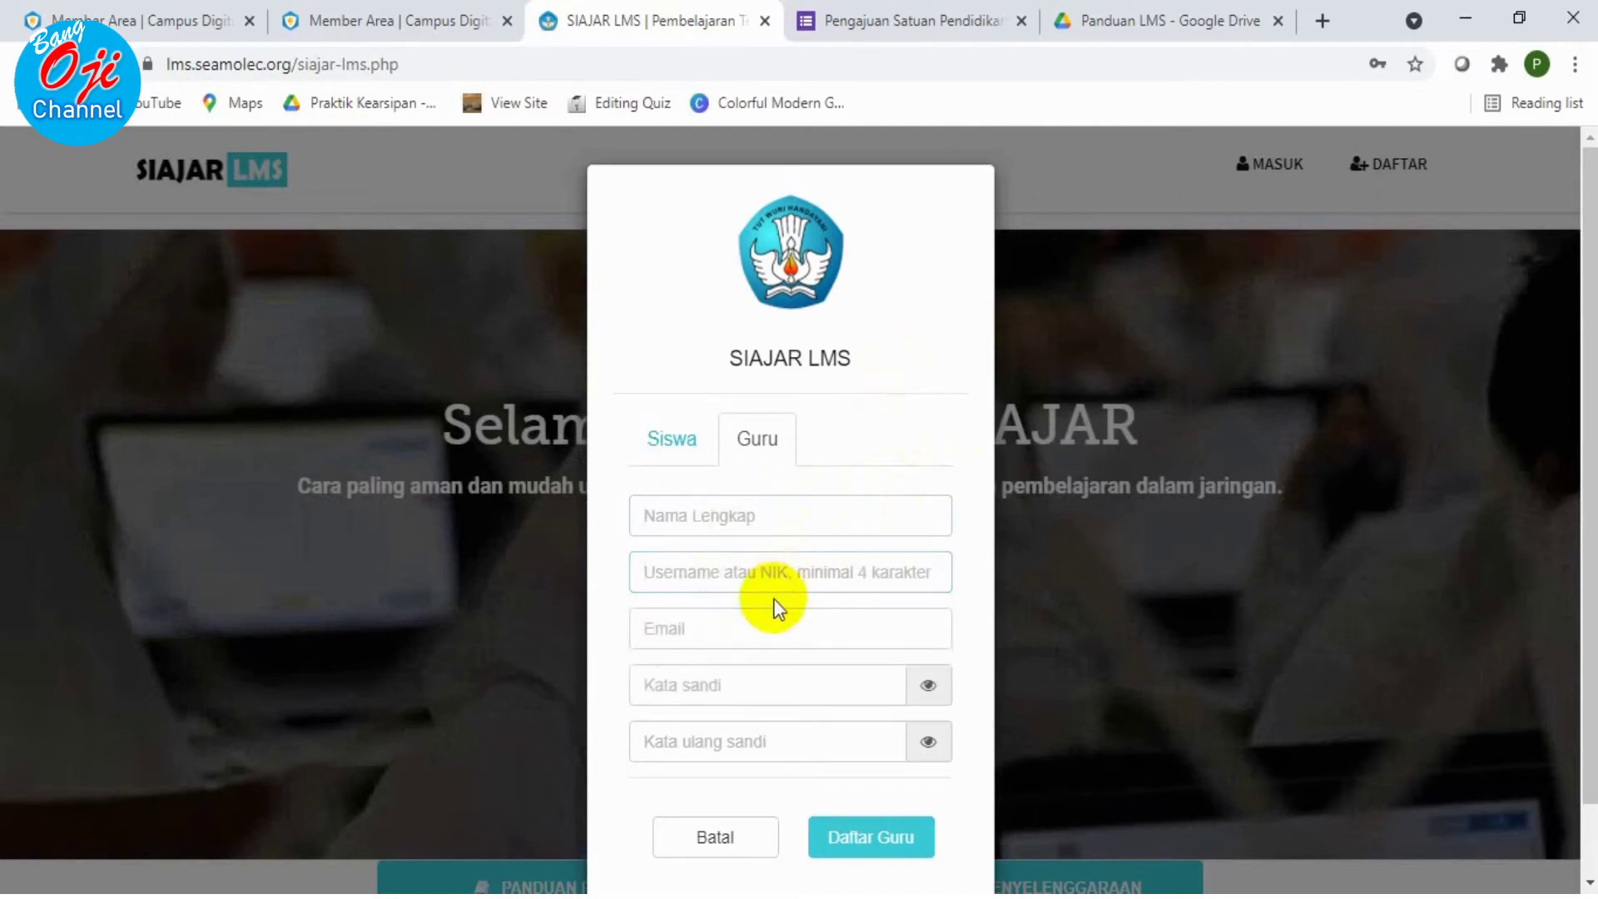
click(766, 626)
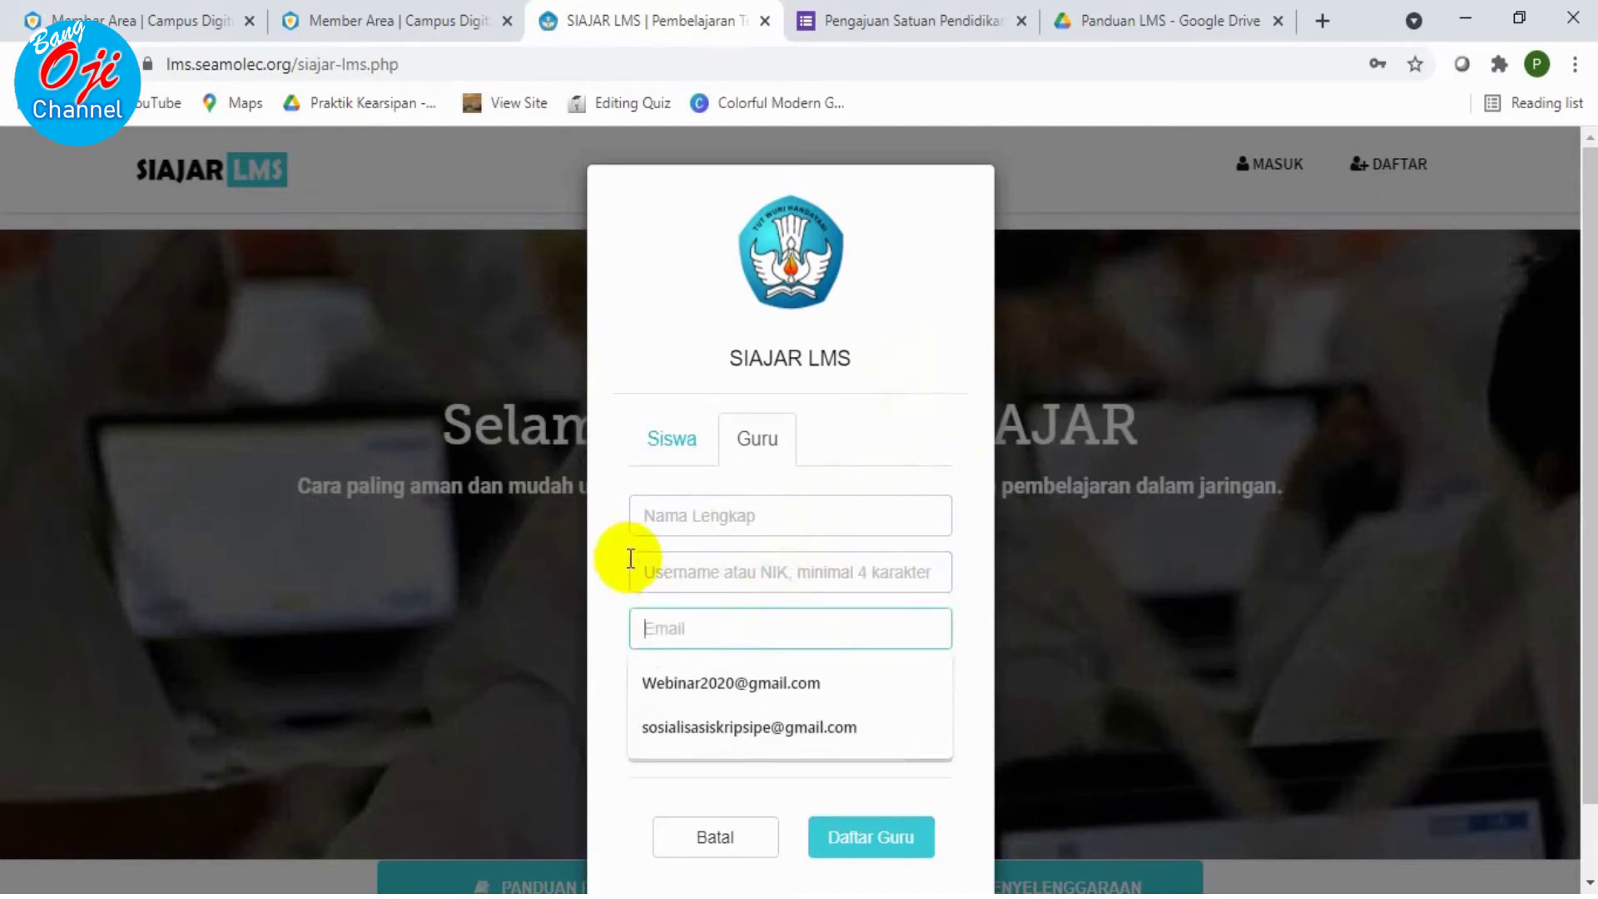
click(603, 497)
click(678, 675)
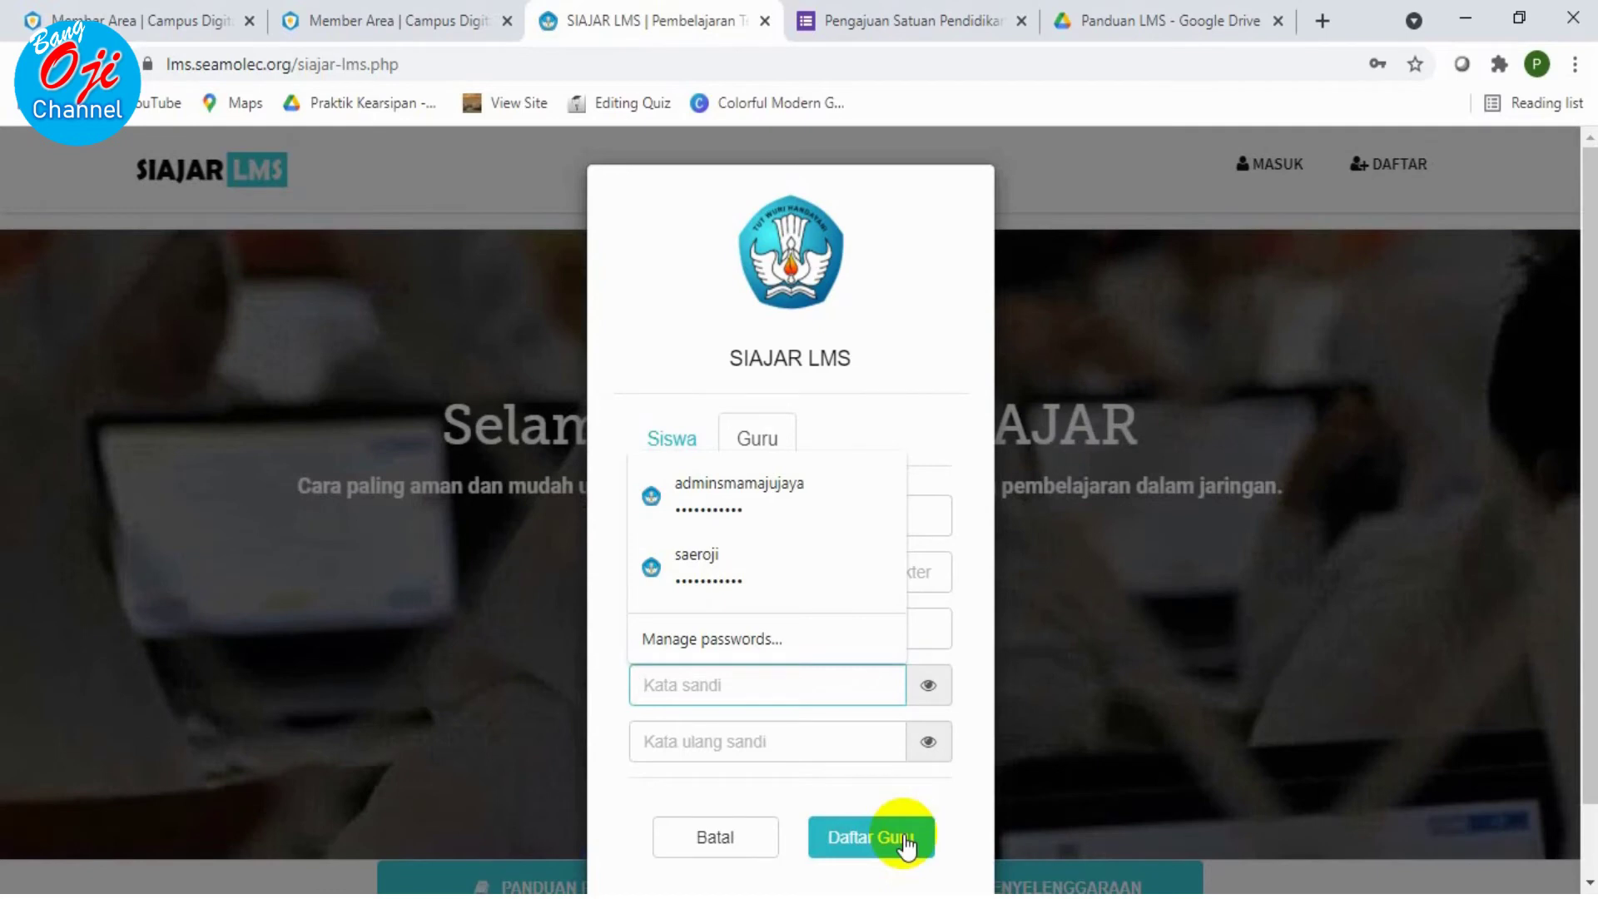
click(1120, 576)
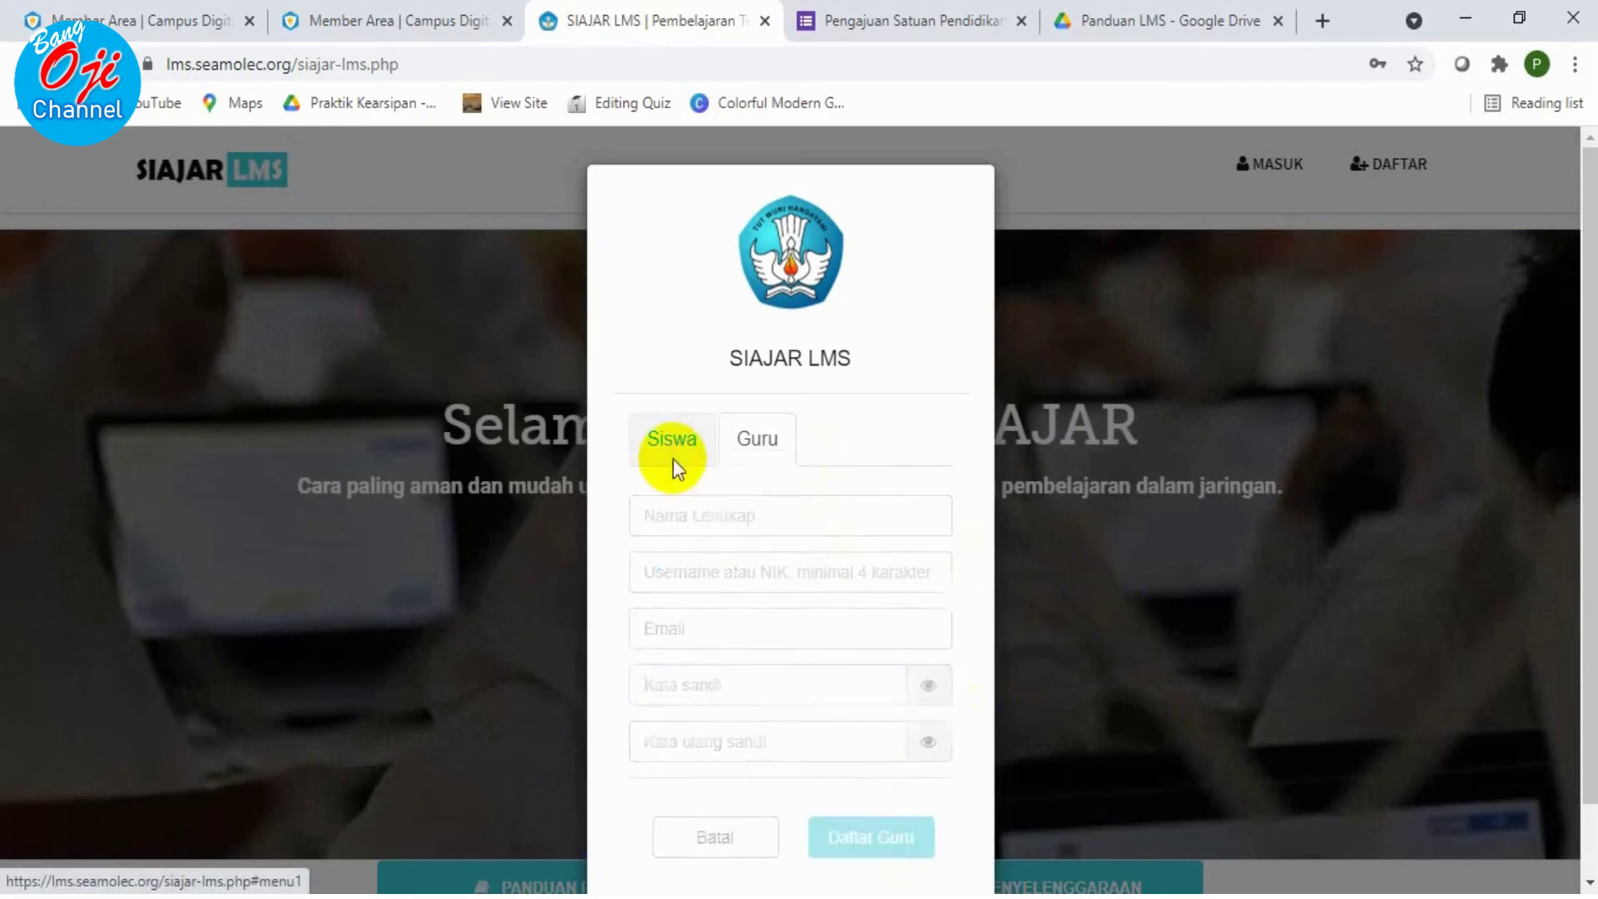
Review the Siswa registration form's Kode Kelas, Nama Lengkap, Username atau NIK and password fields, and cancel the registration
click(673, 456)
click(719, 531)
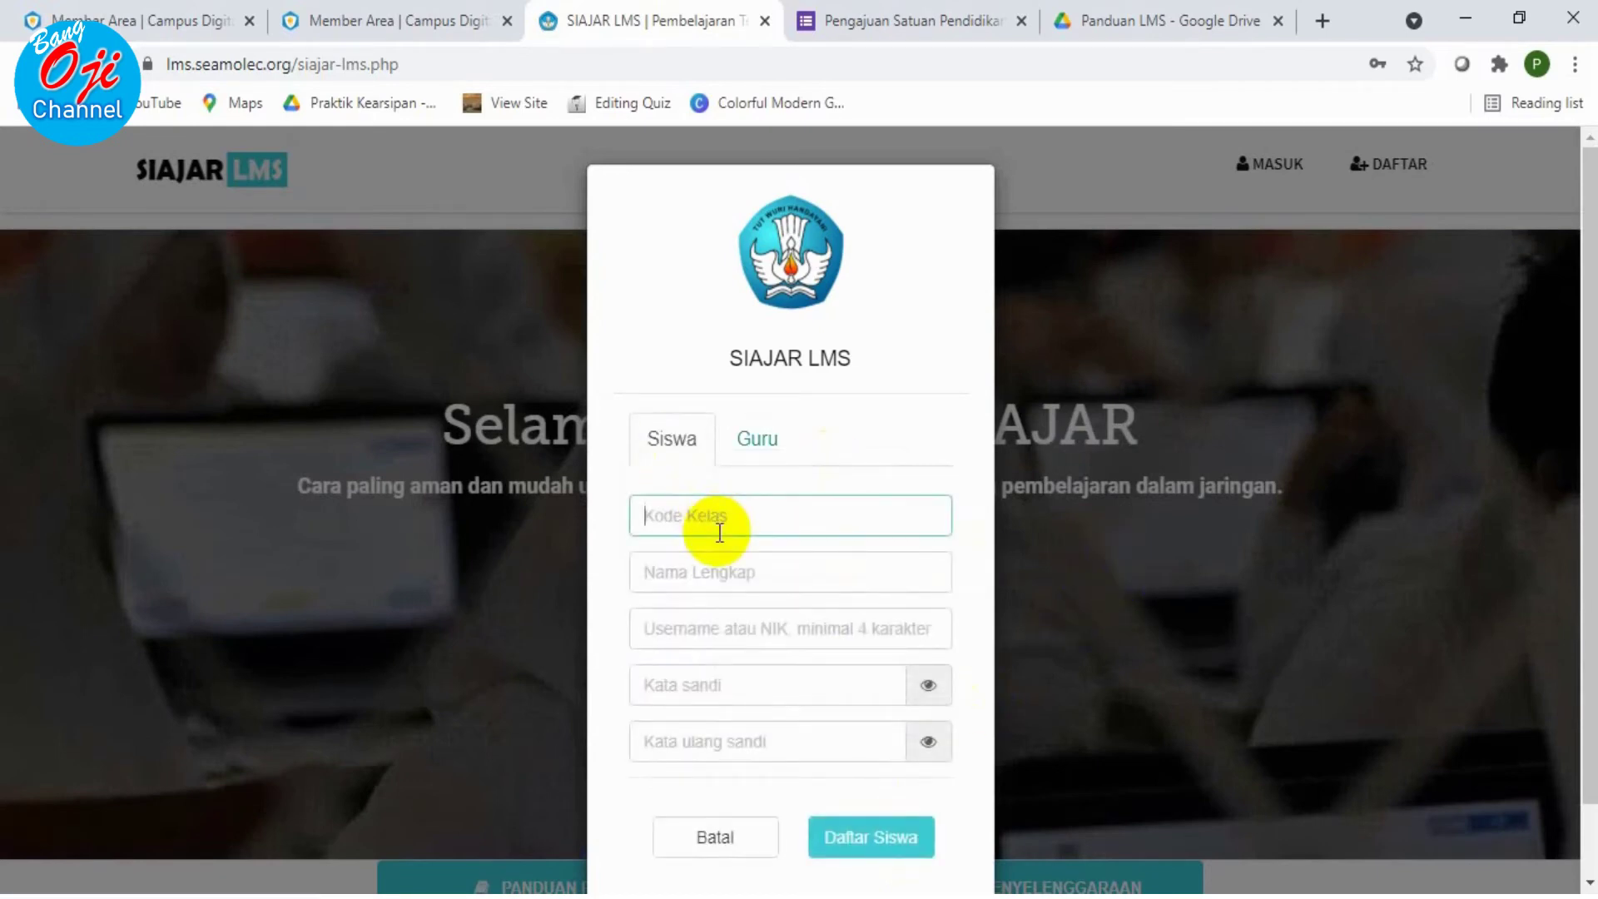
click(717, 574)
click(715, 619)
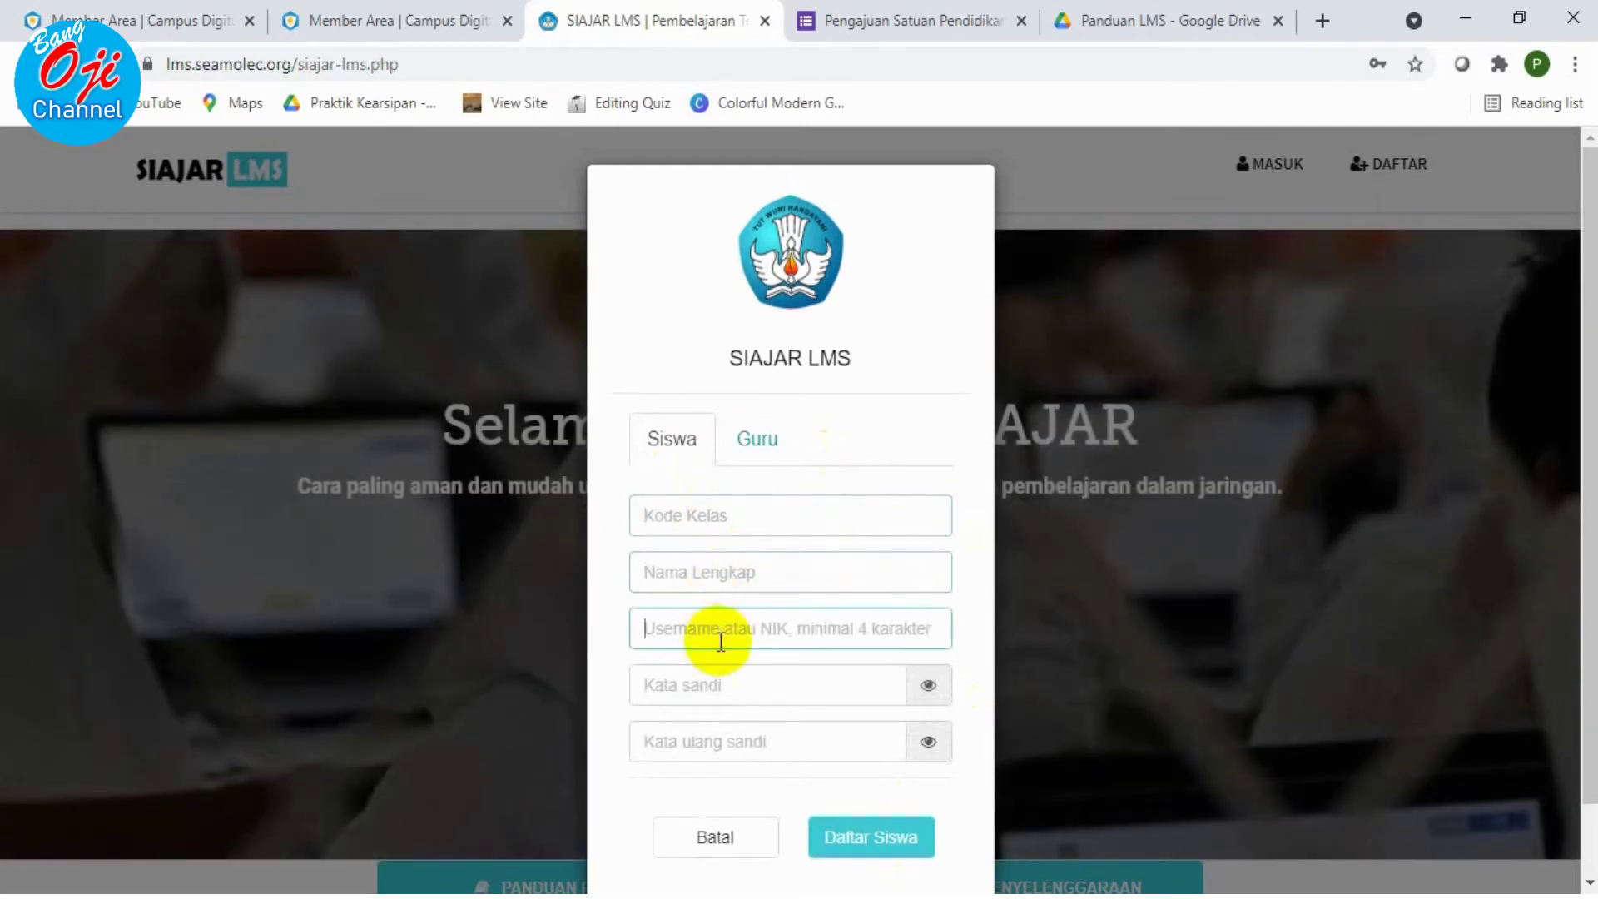
scroll(749, 693, down, 1)
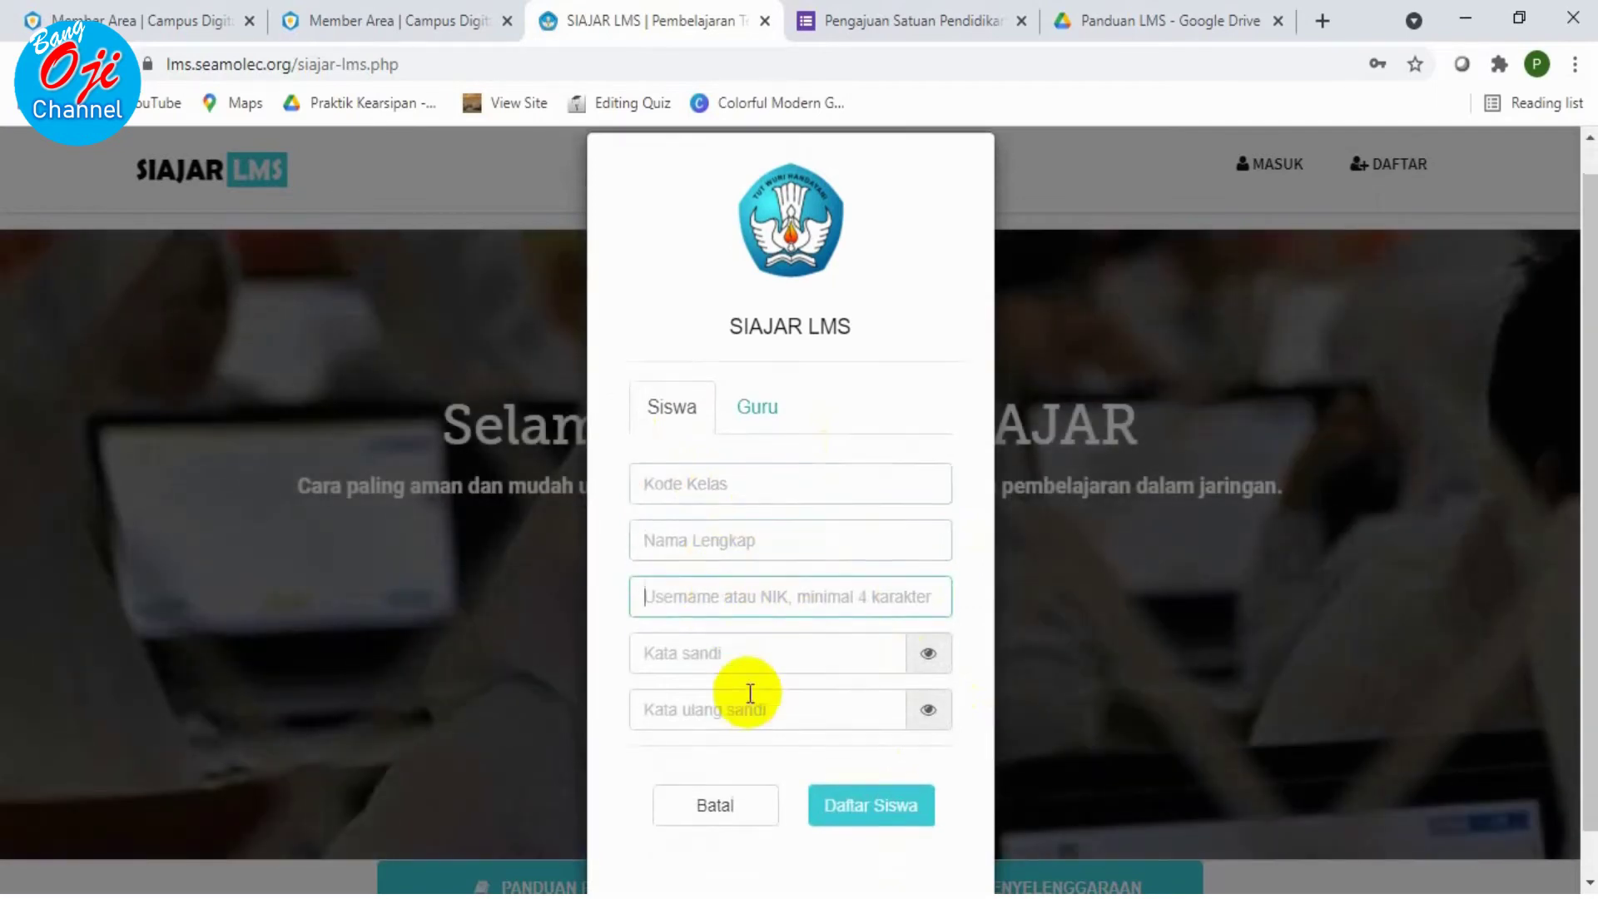
scroll(957, 711, up, 1)
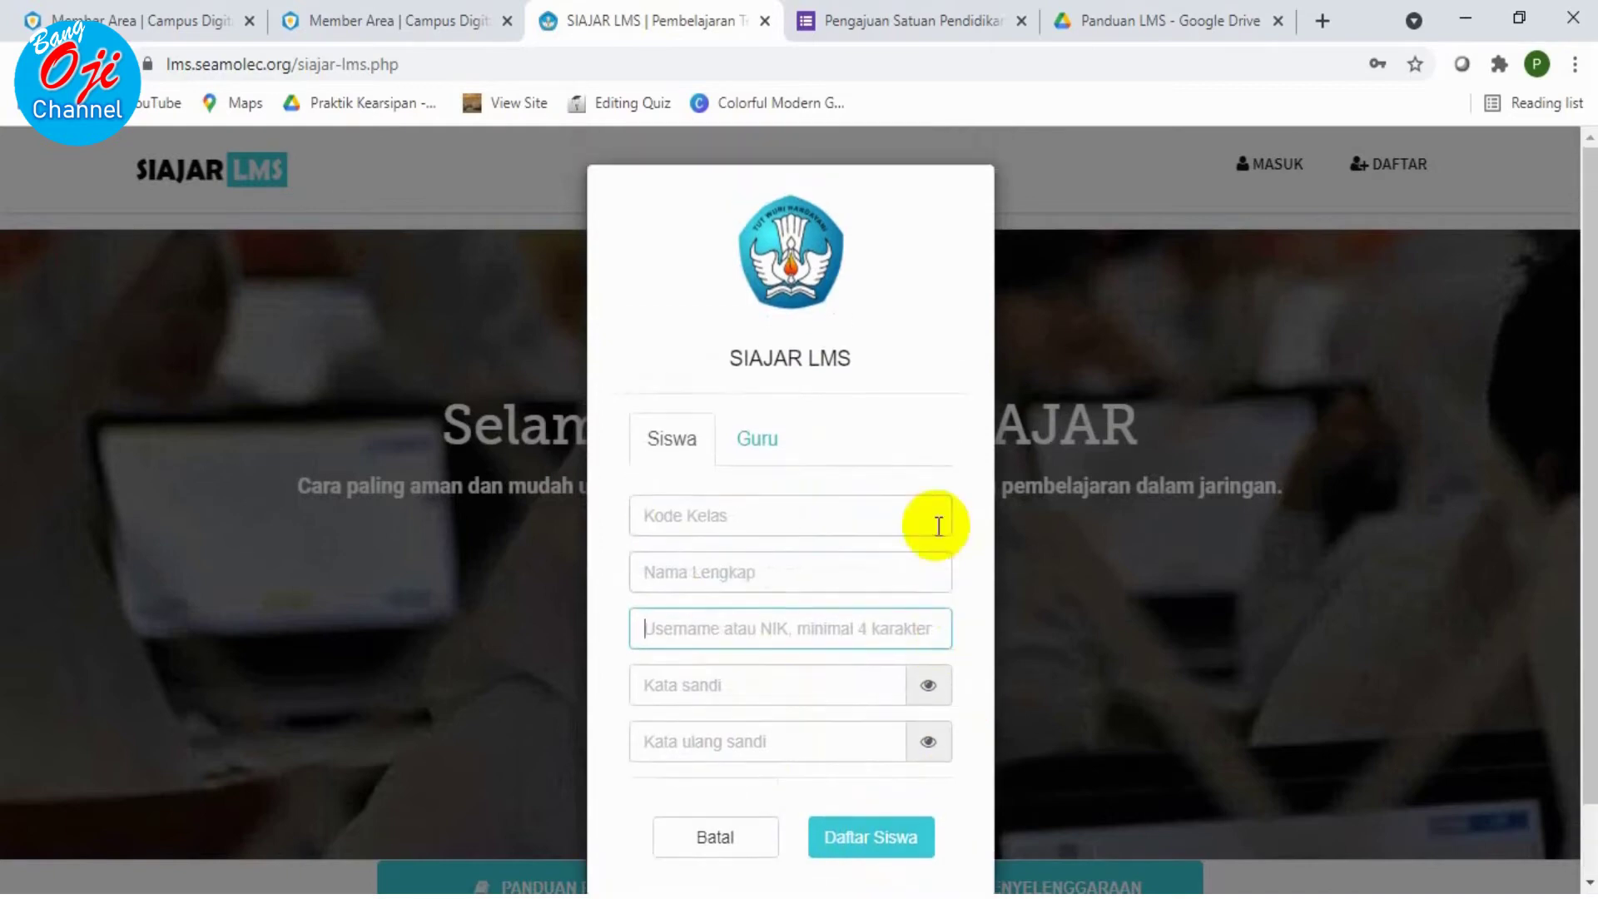
click(731, 839)
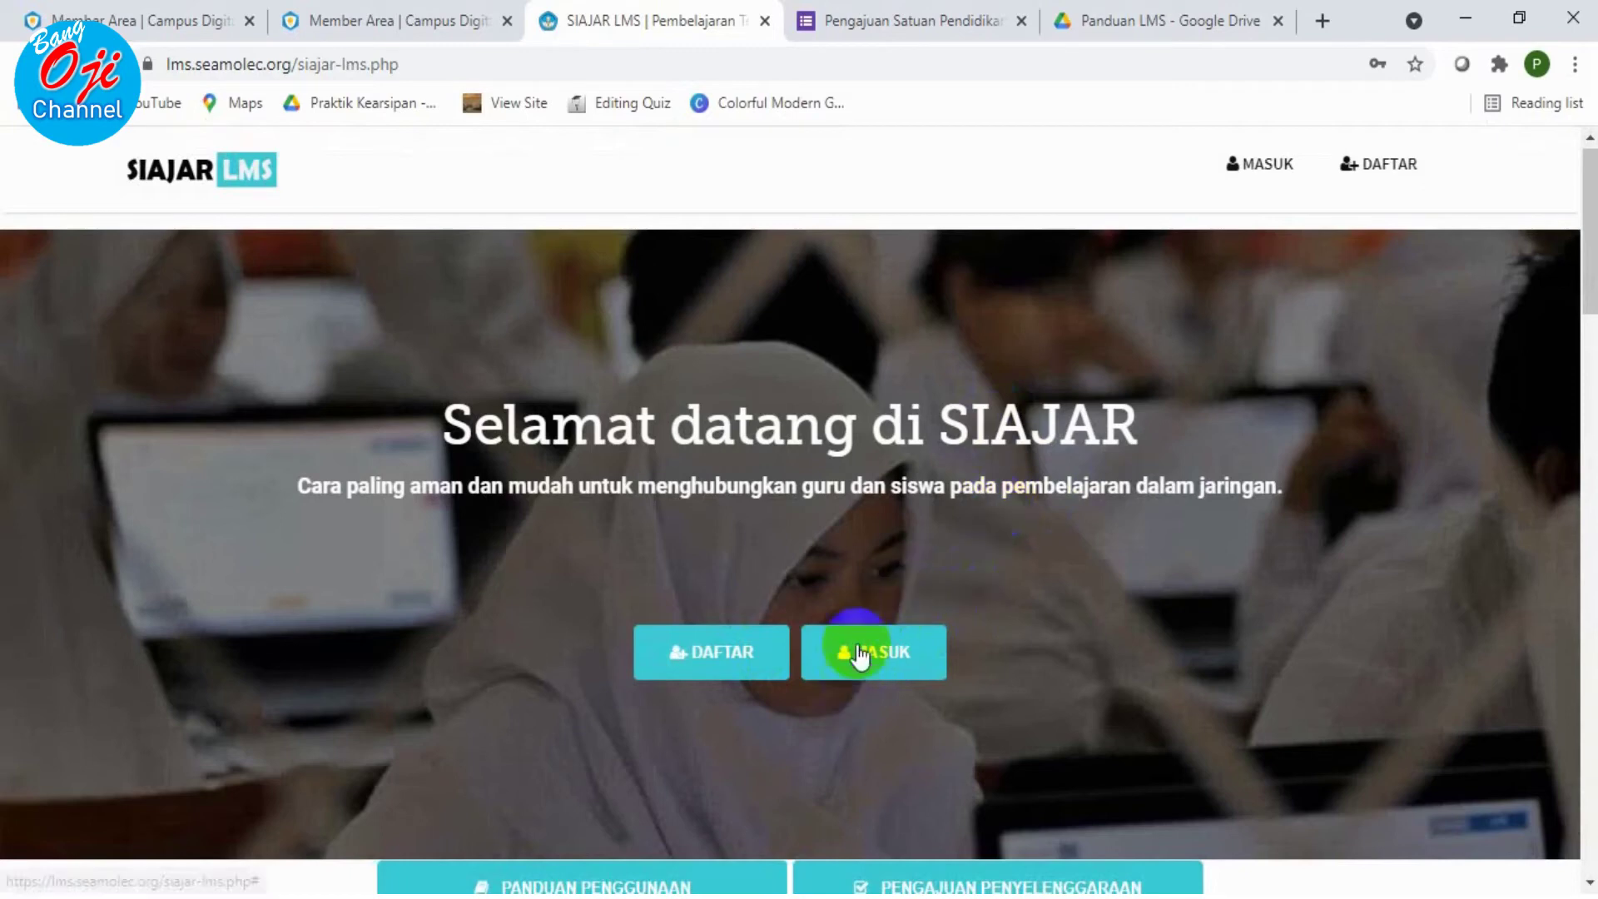
Log in to SIAJAR LMS by filling the username and password from a saved teacher account
click(861, 655)
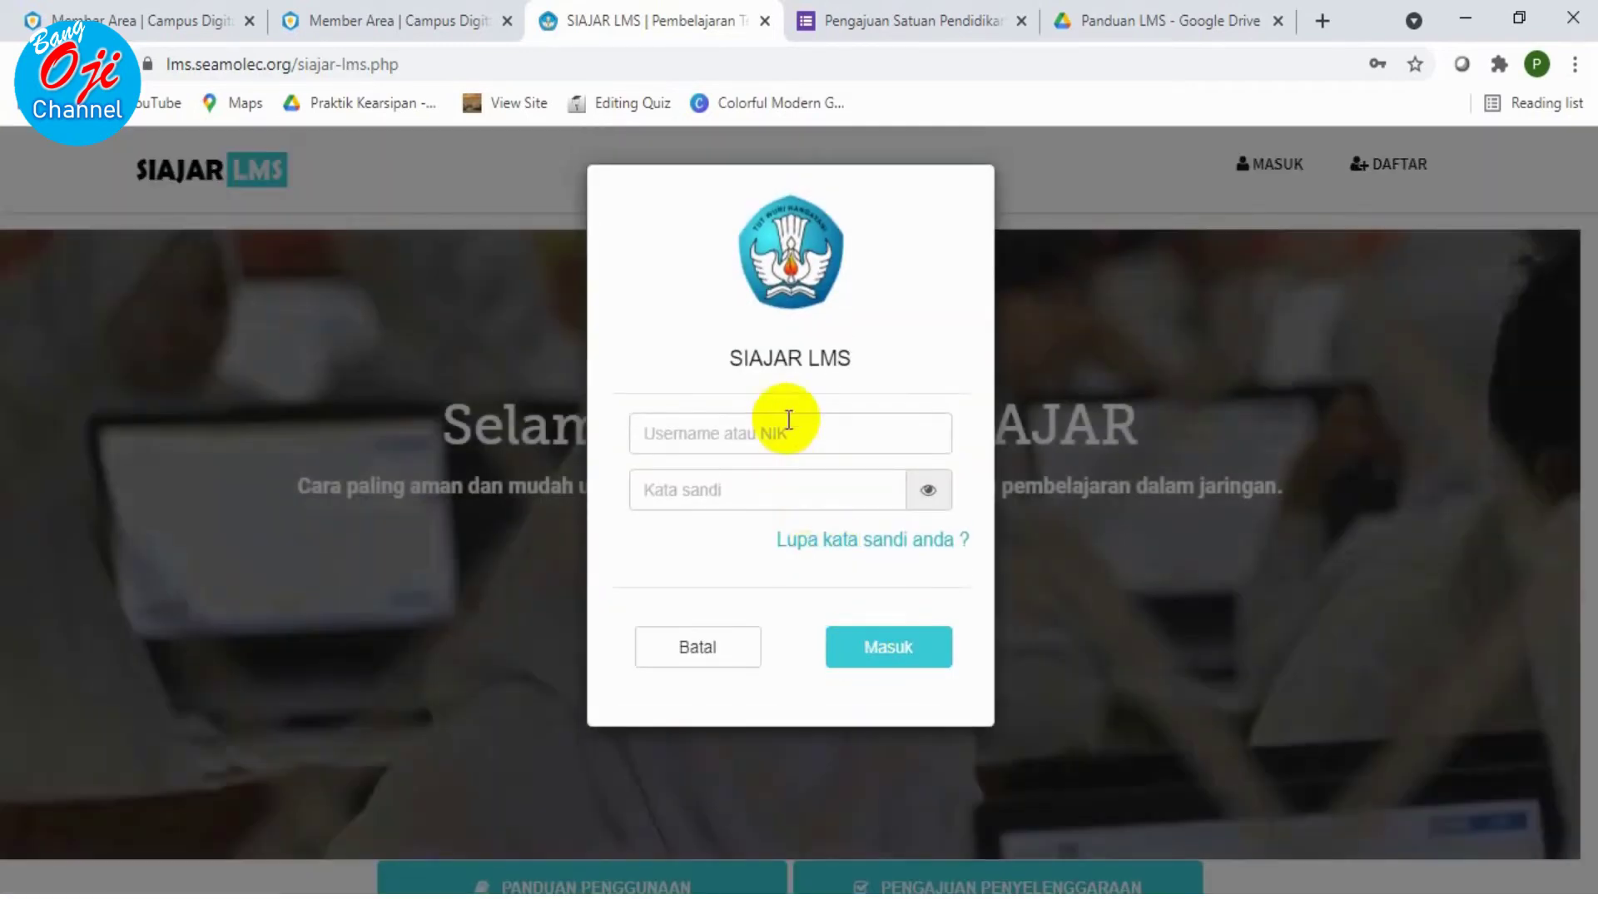
click(789, 421)
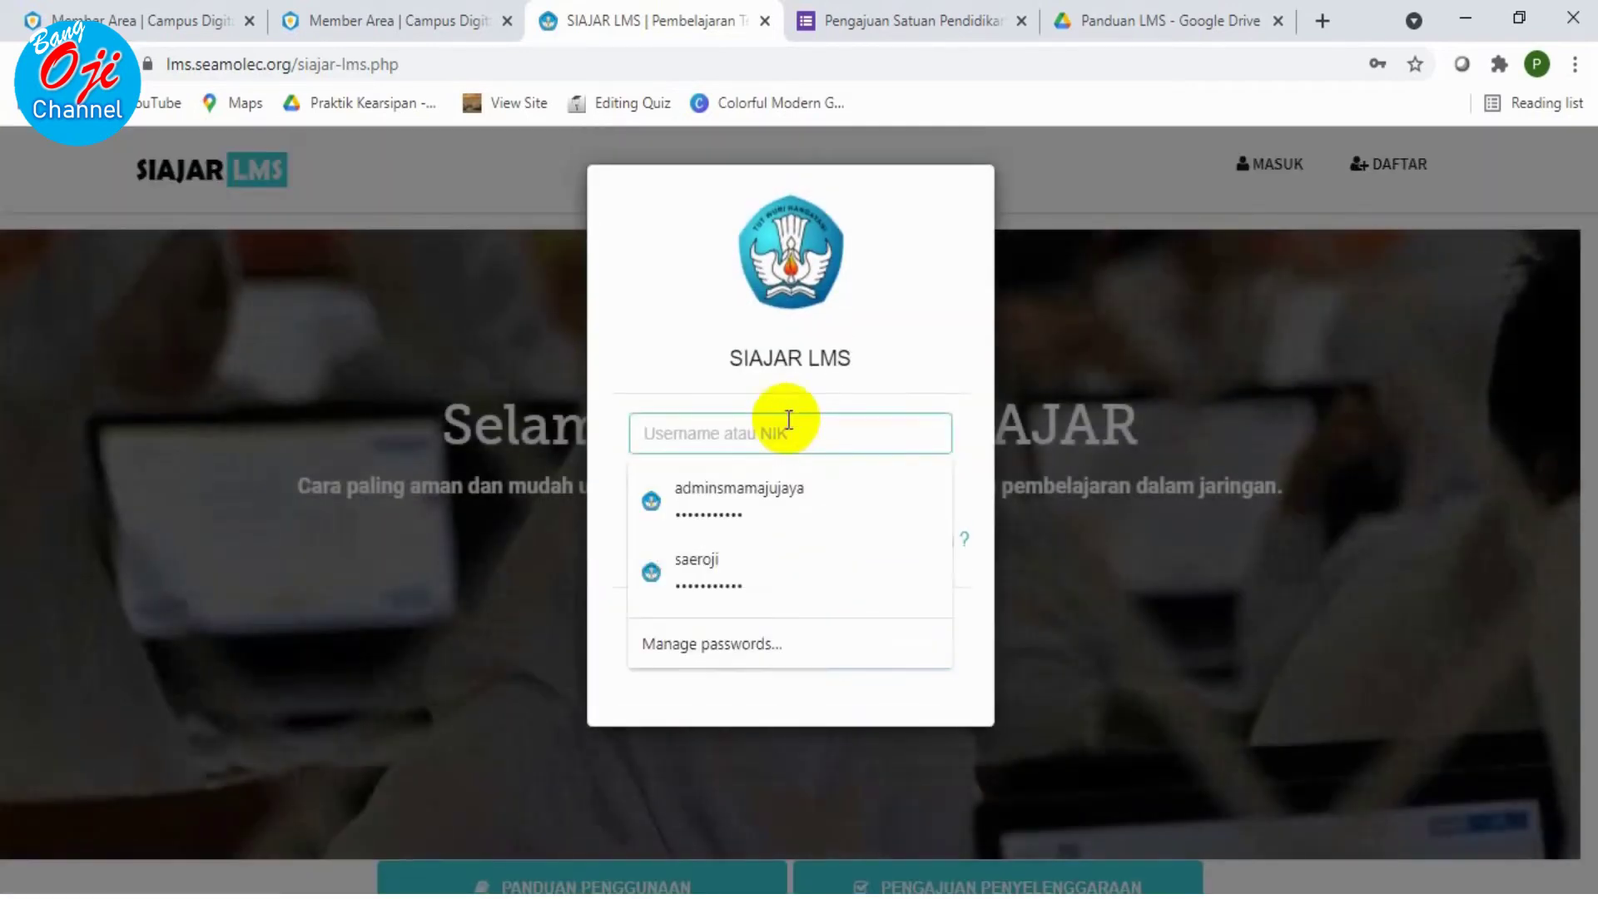
click(732, 561)
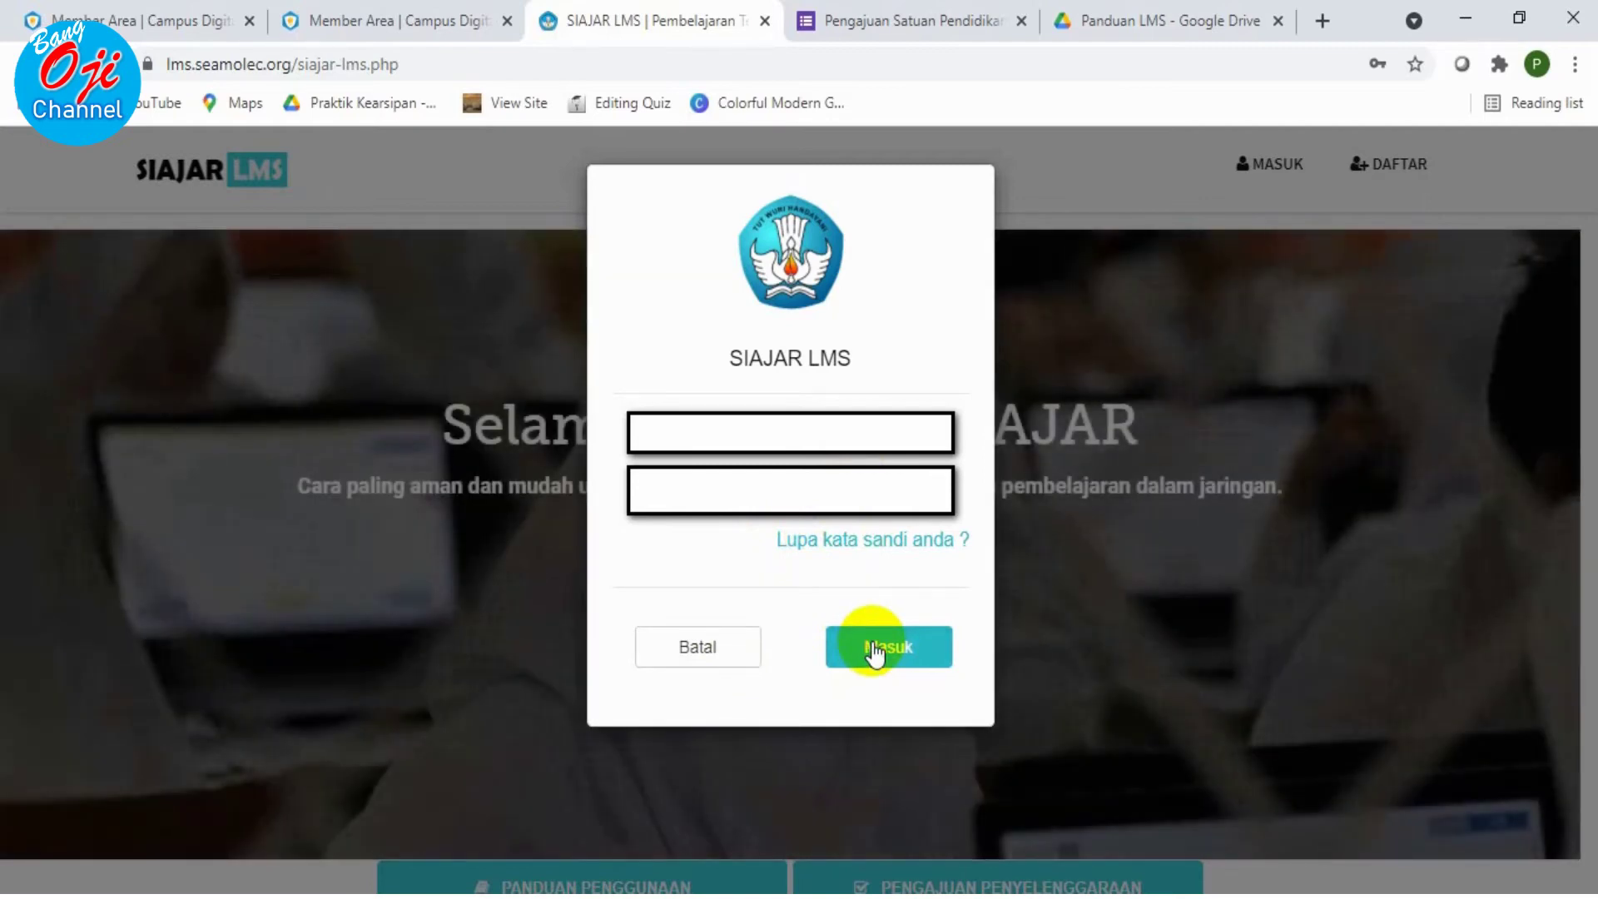
click(898, 655)
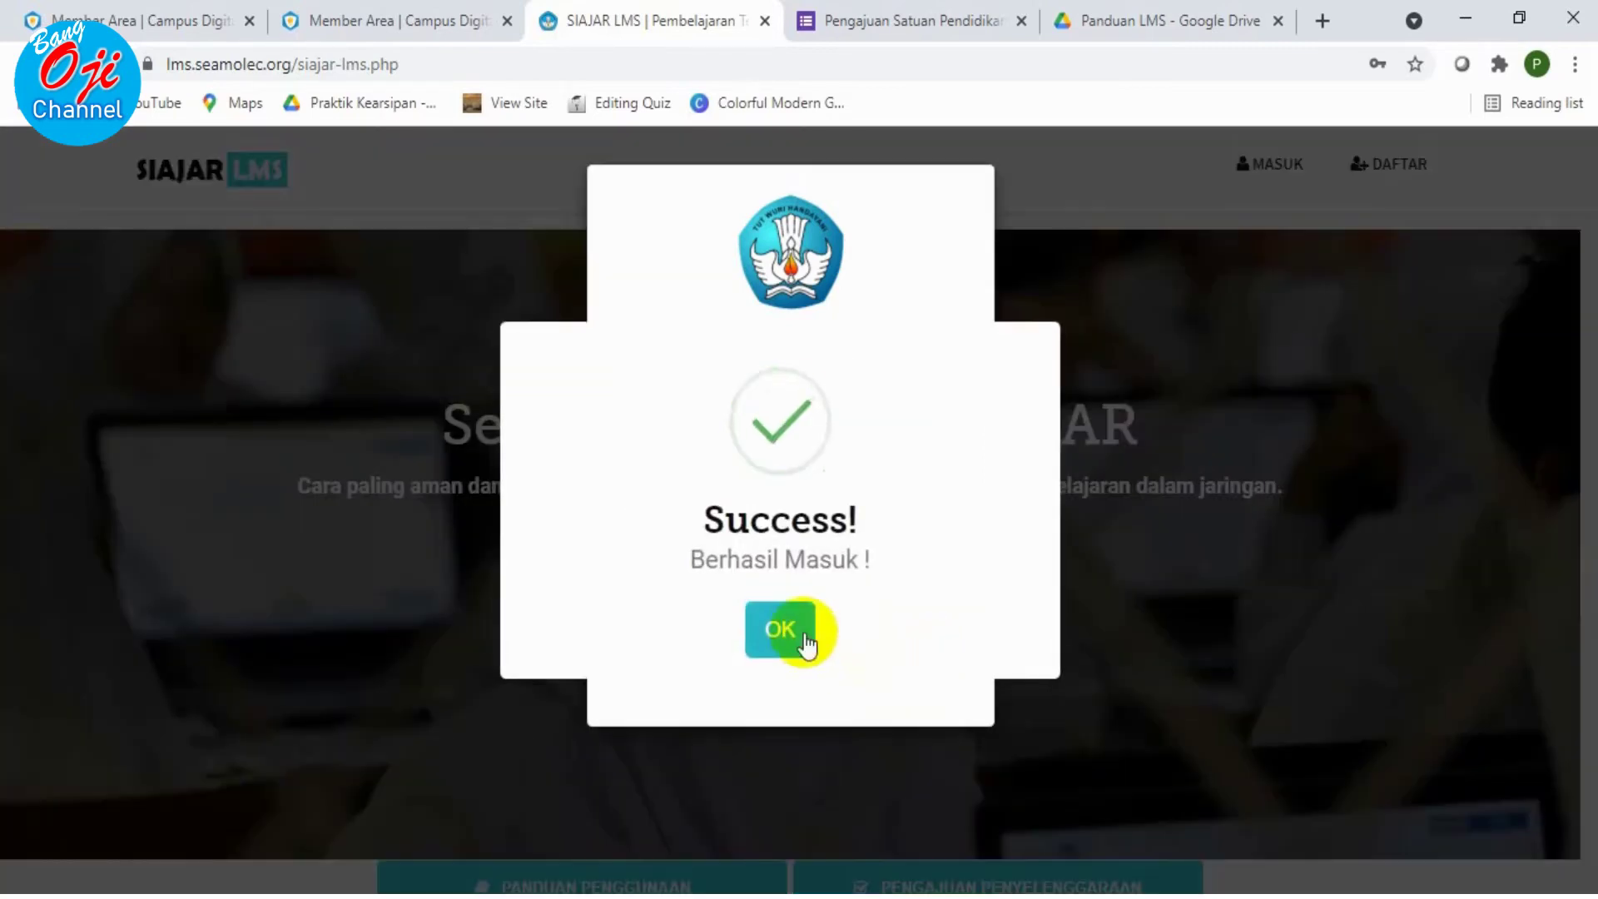
click(800, 636)
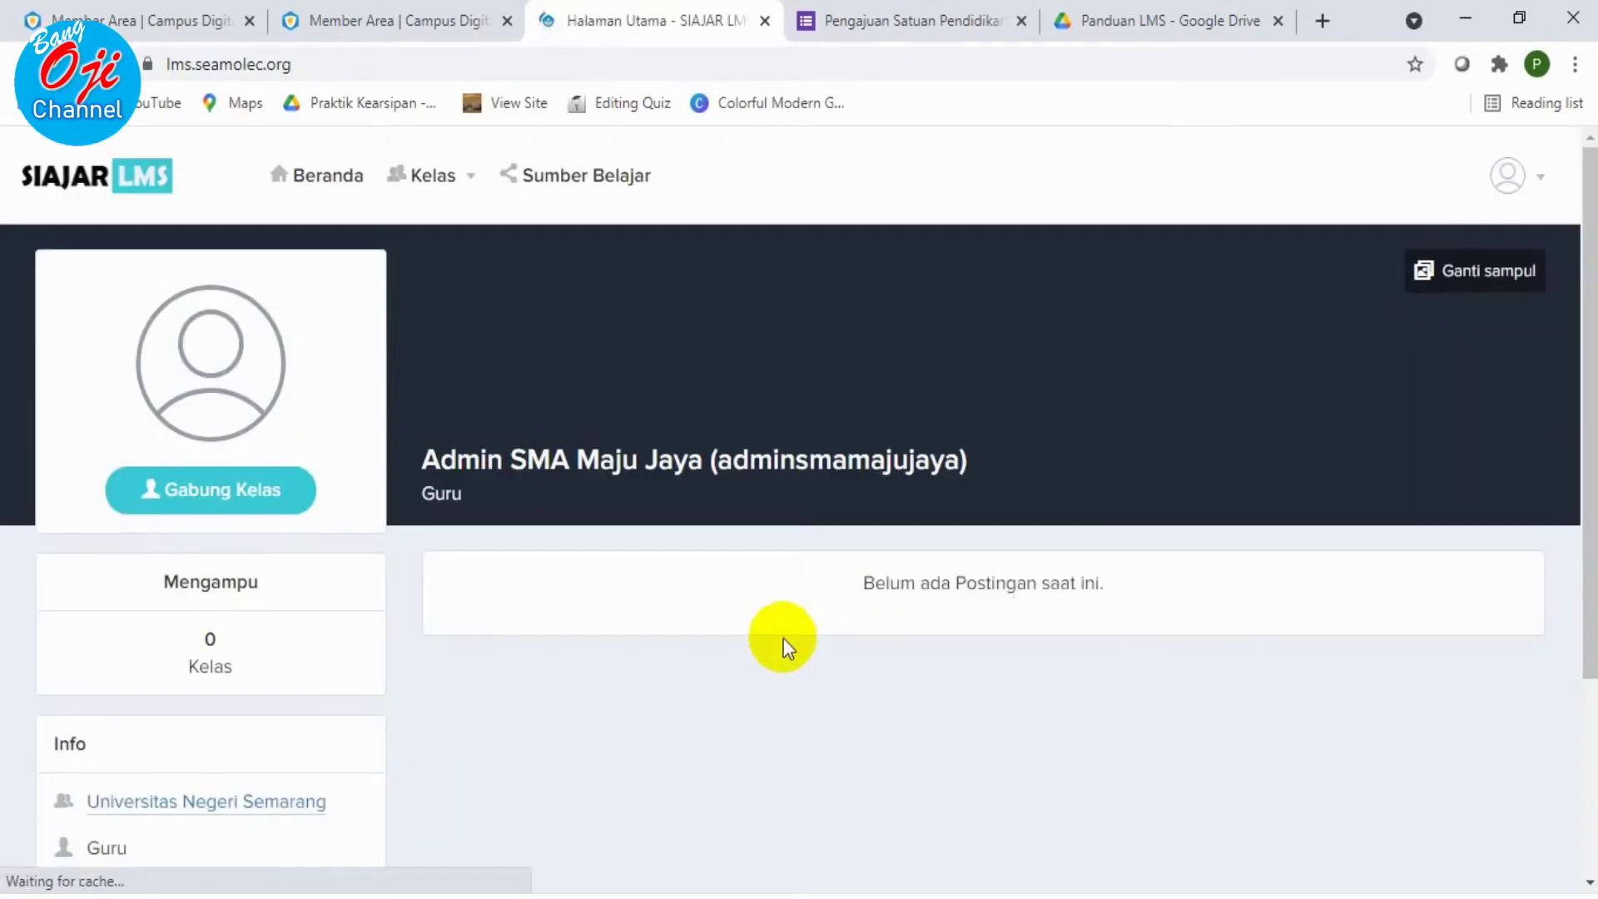
Examine the teacher account's home page, including its profile header, Mengampu, Info and Daftar Kelas sections
scroll(699, 595, down, 5)
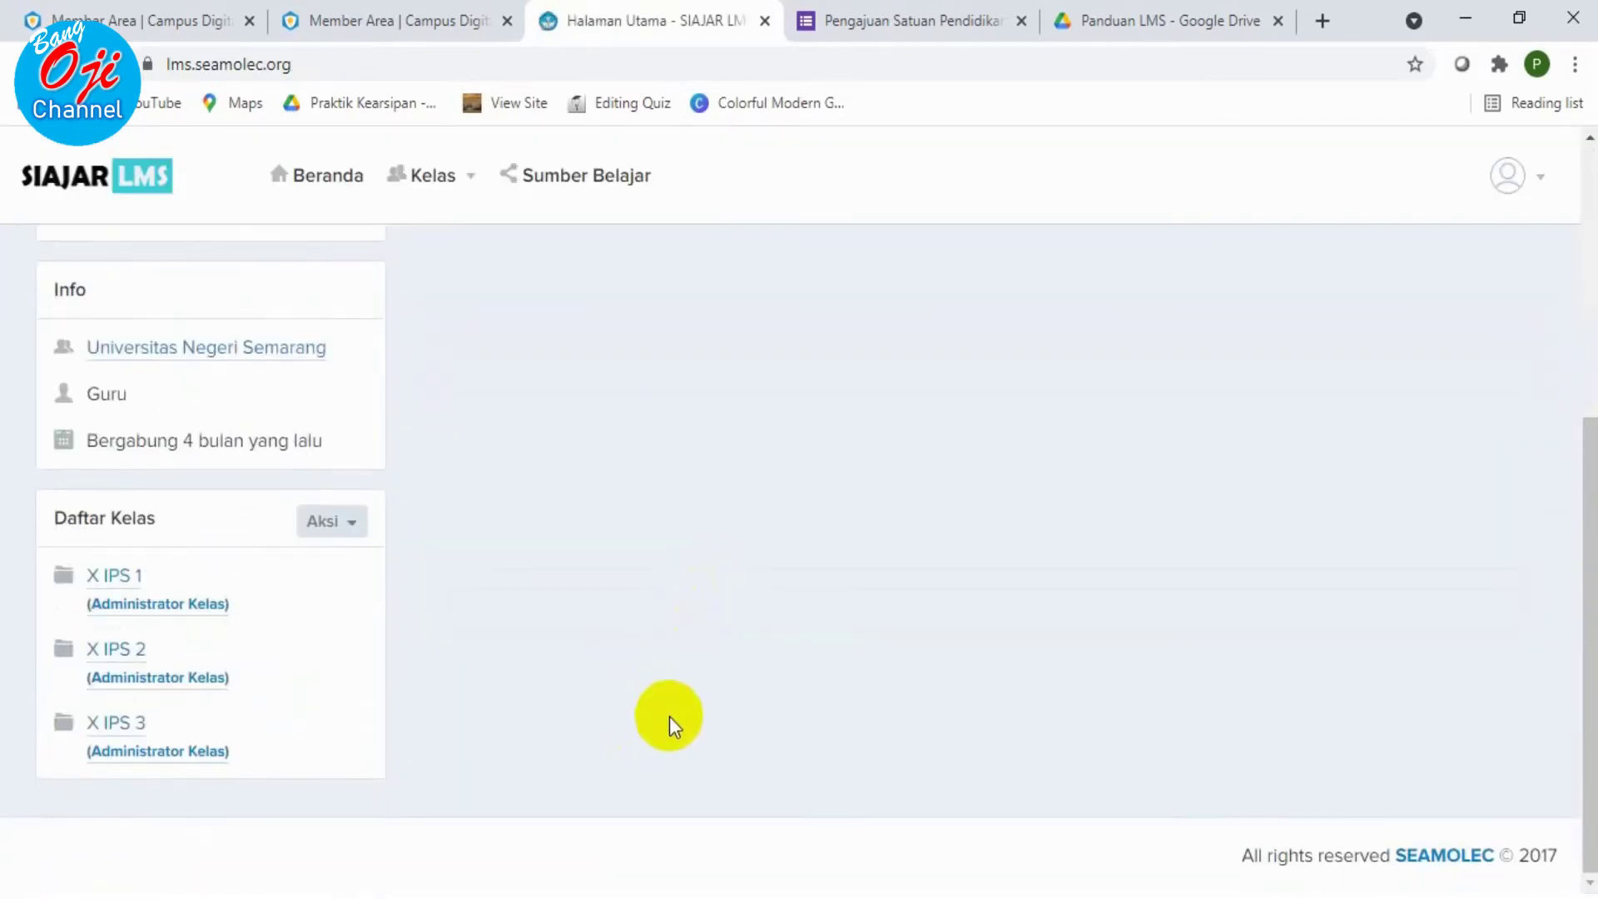
scroll(669, 720, up, 5)
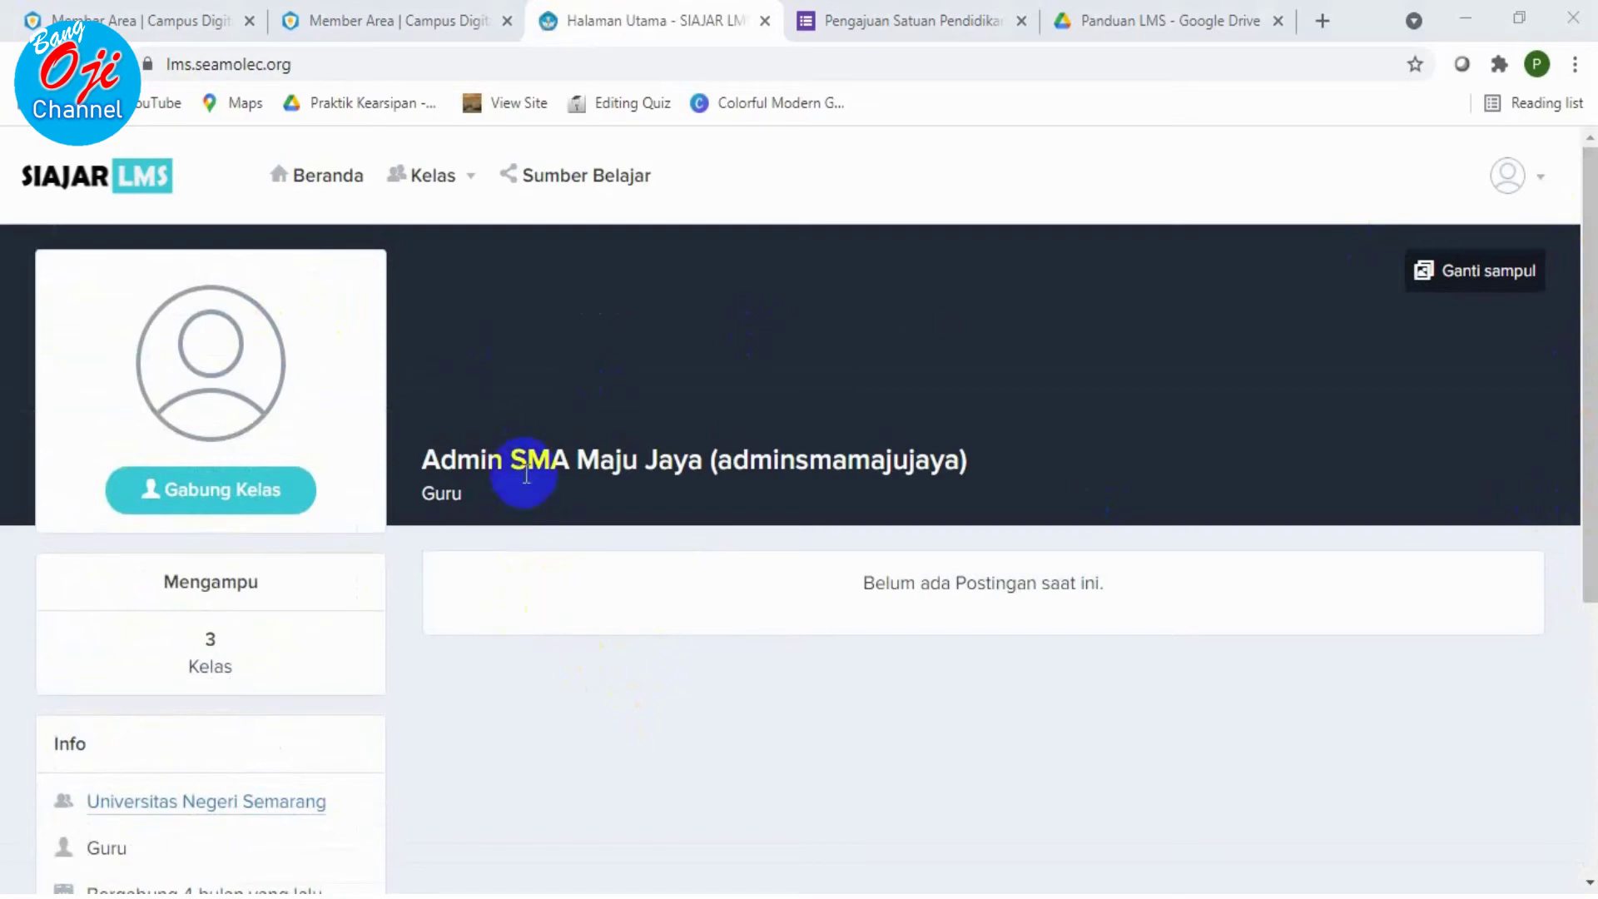
scroll(1589, 268, down, 1)
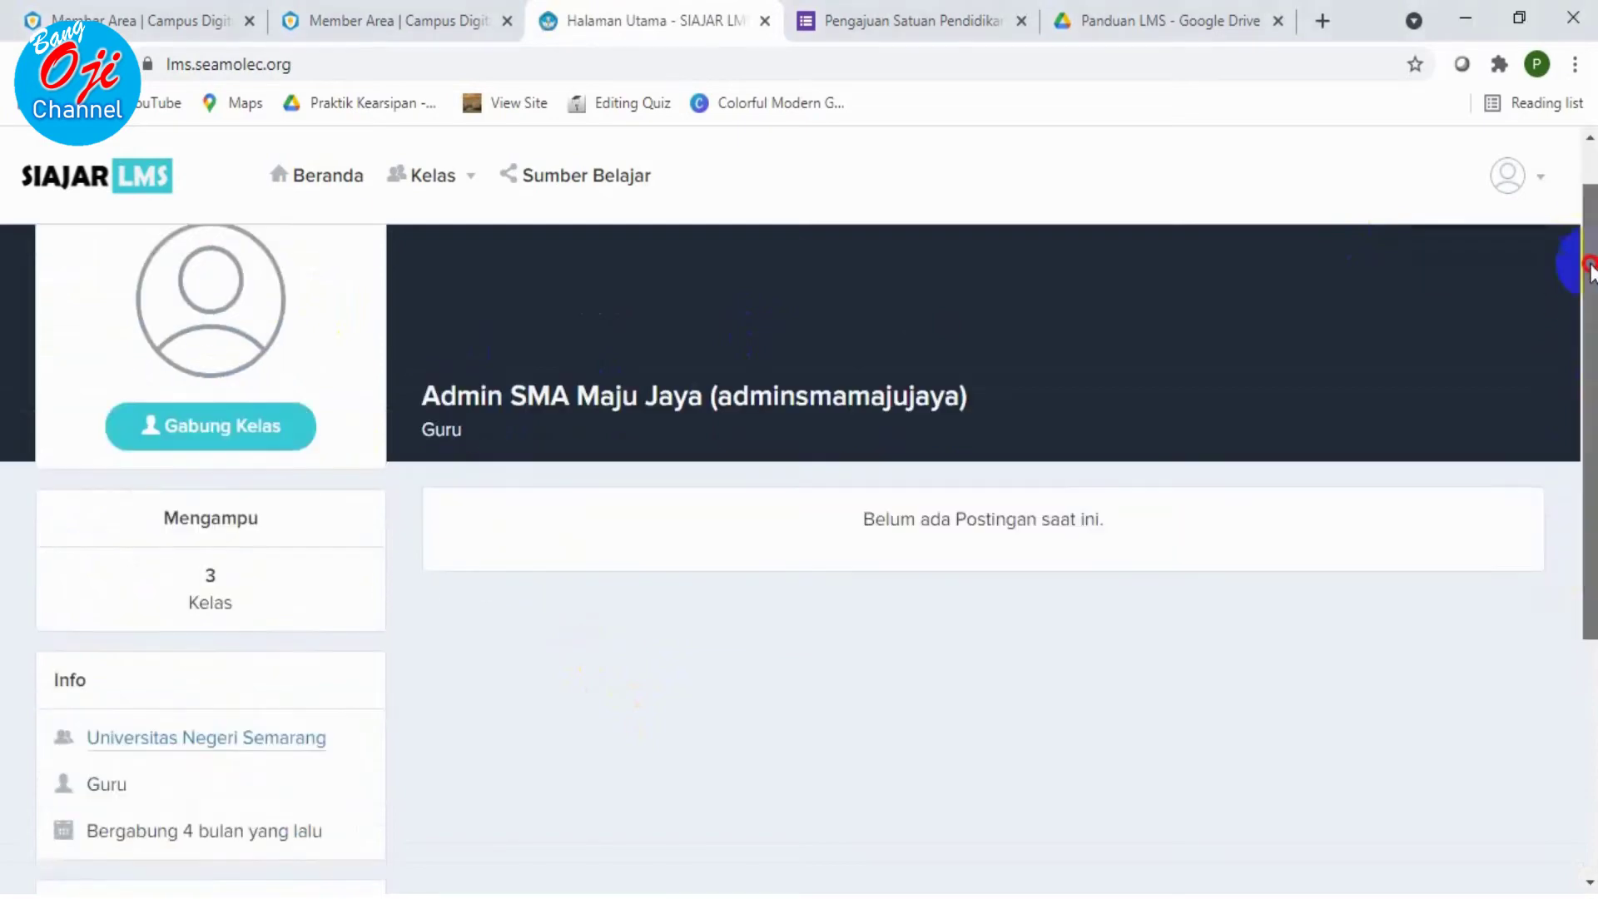
drag(1589, 268, 1526, 267)
scroll(175, 639, down, 5)
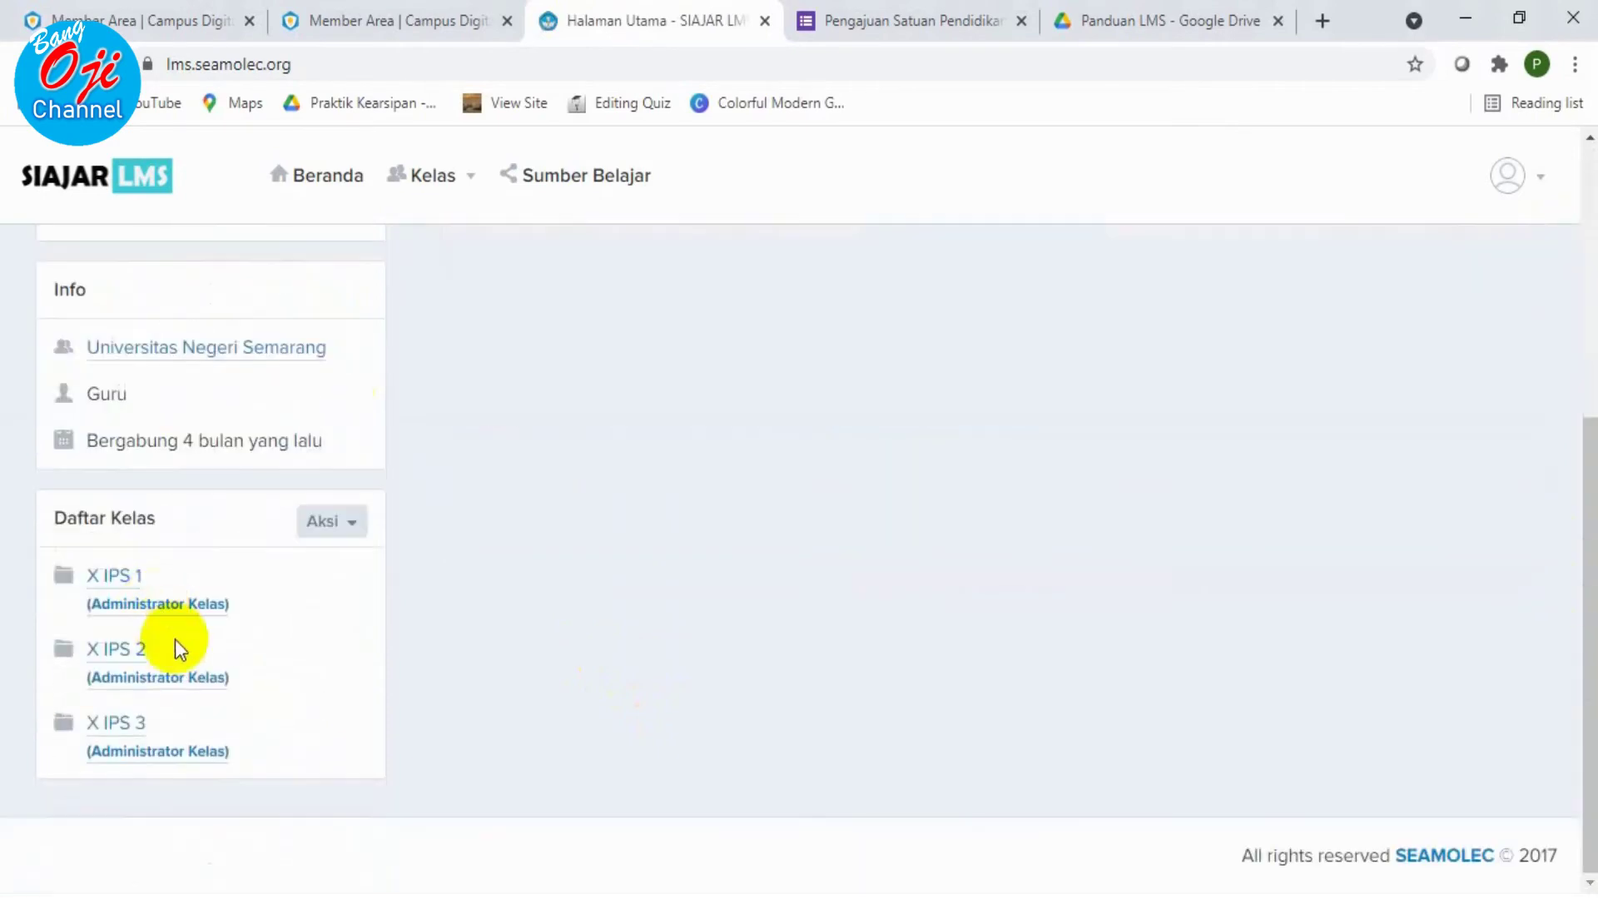
Show the Tambah Kelas Baru form with its Nama Kelas field and close it without saving
click(325, 520)
click(271, 566)
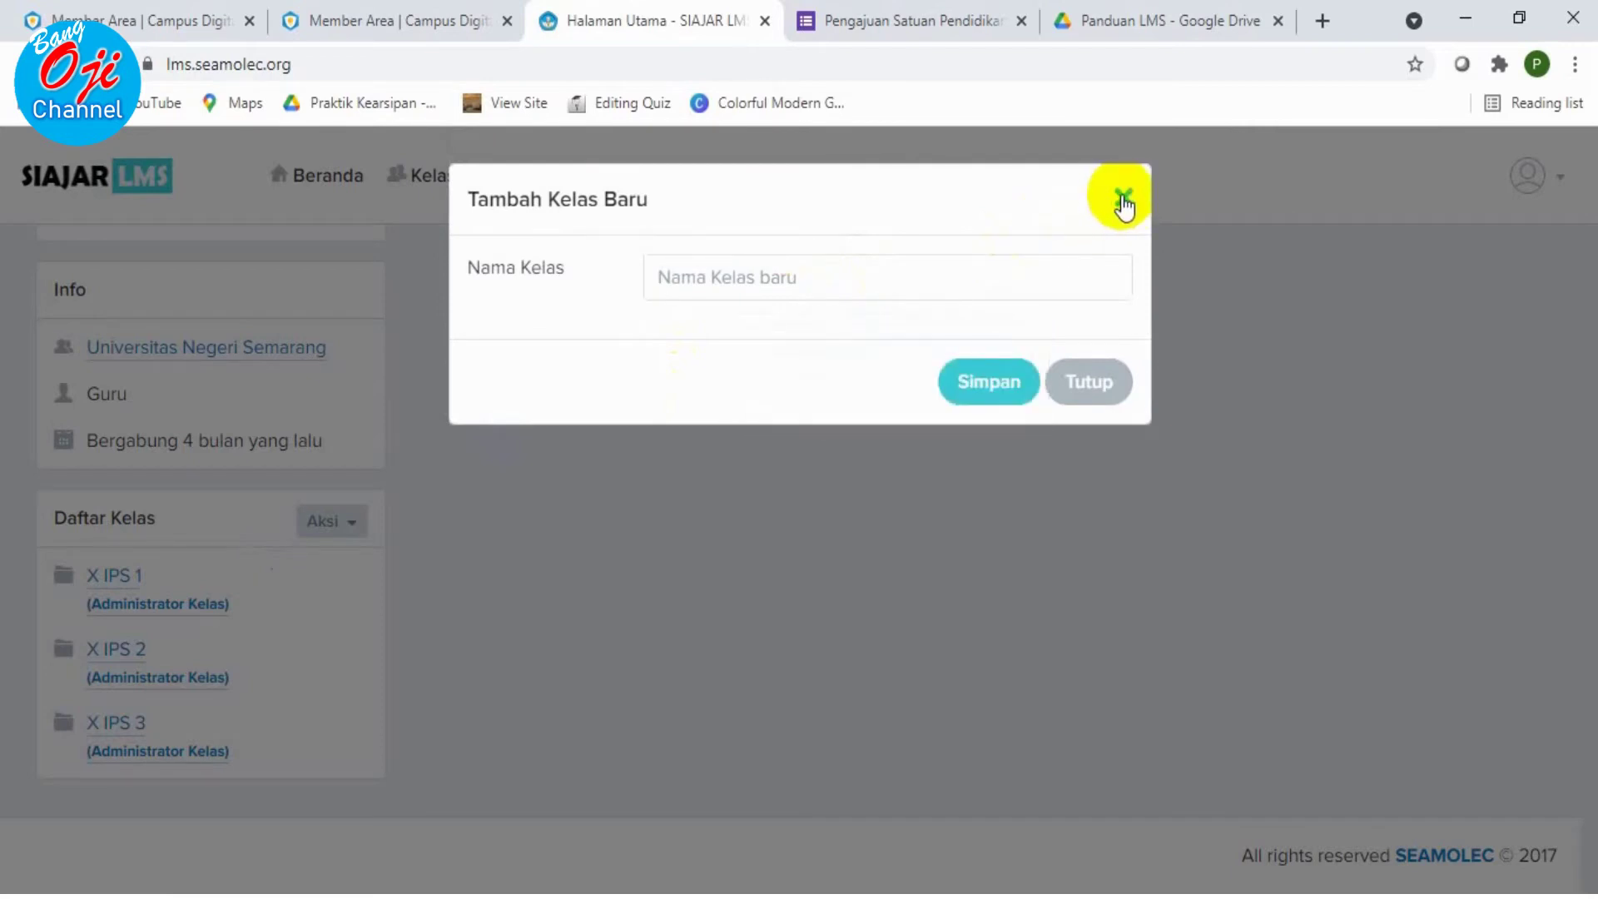
click(1123, 199)
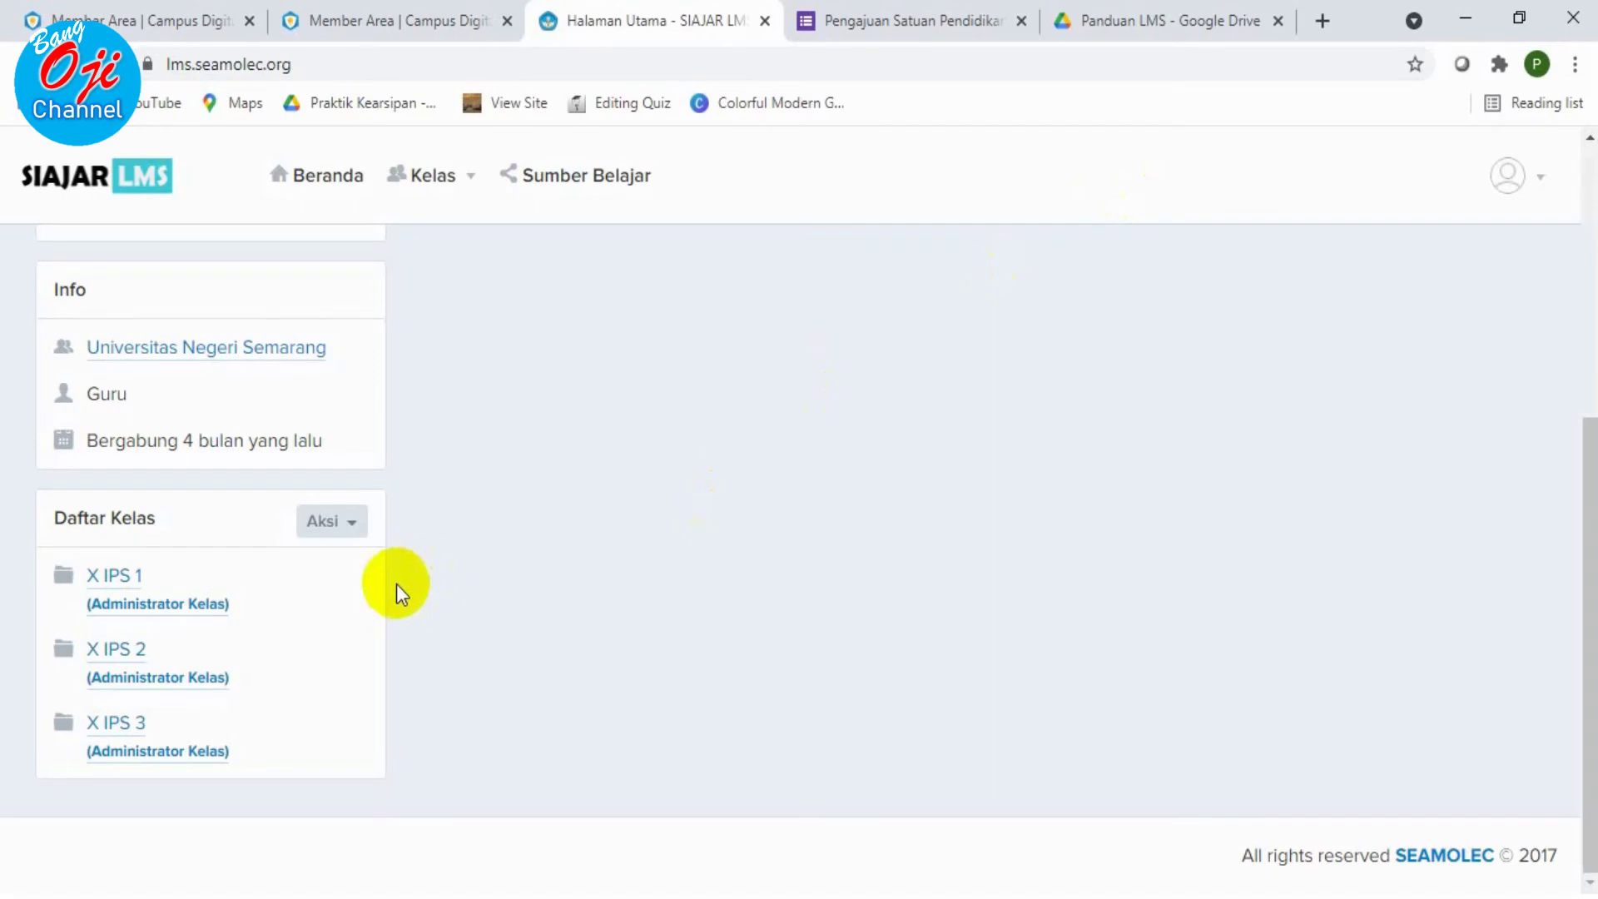
Review the teacher home page again from the profile header through Mengampu and Info to the Daftar Kelas section
scroll(408, 599, up, 5)
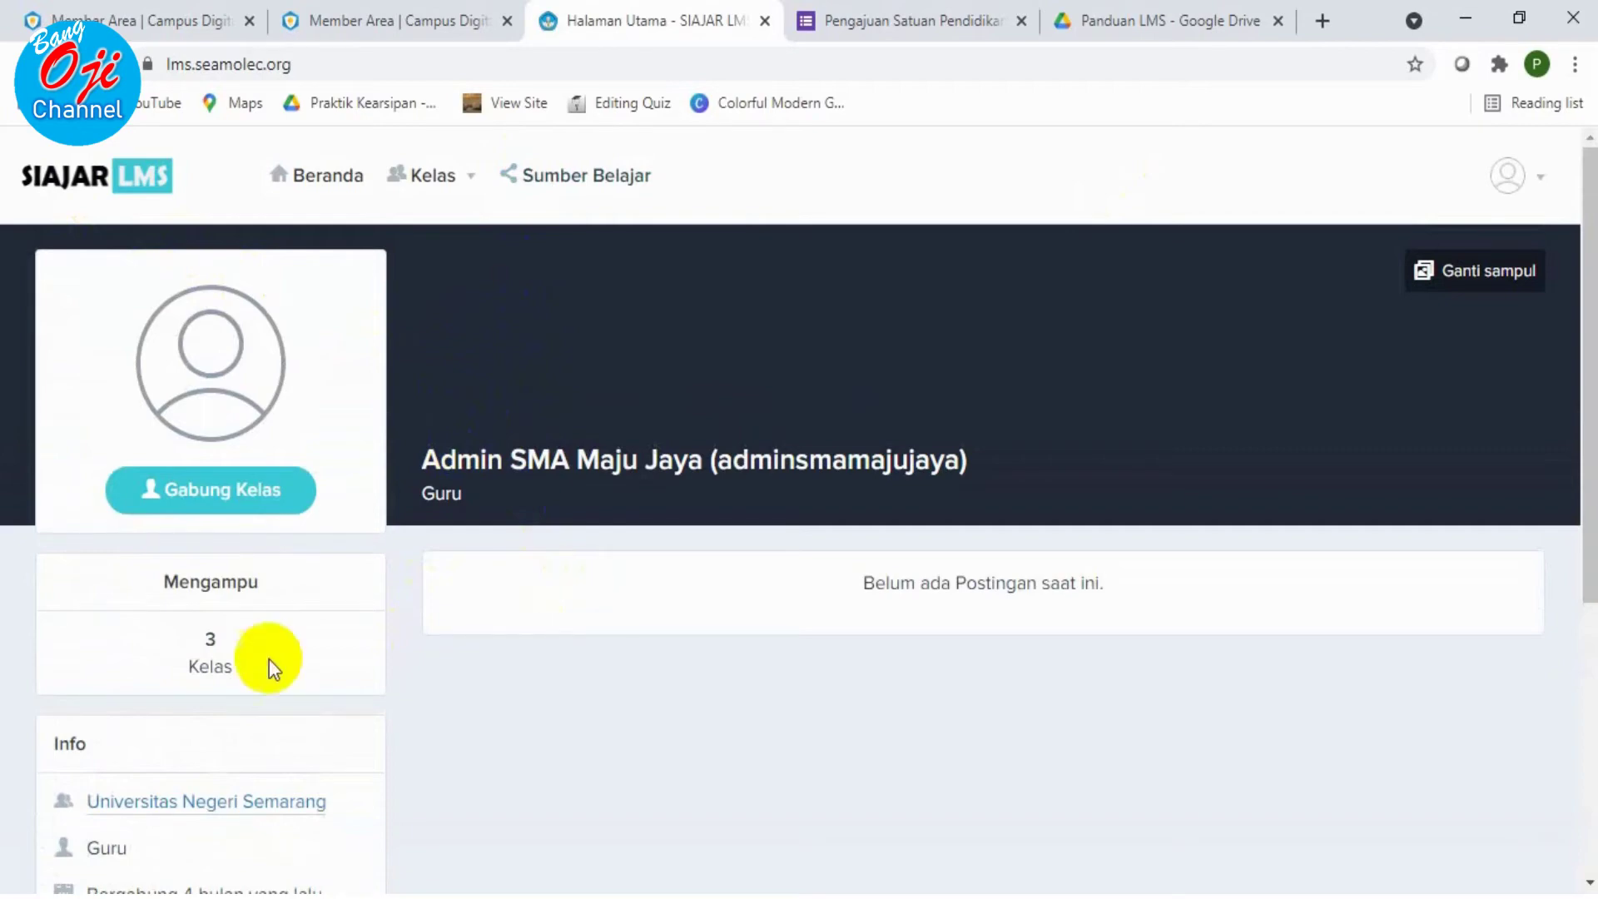
scroll(79, 806, down, 3)
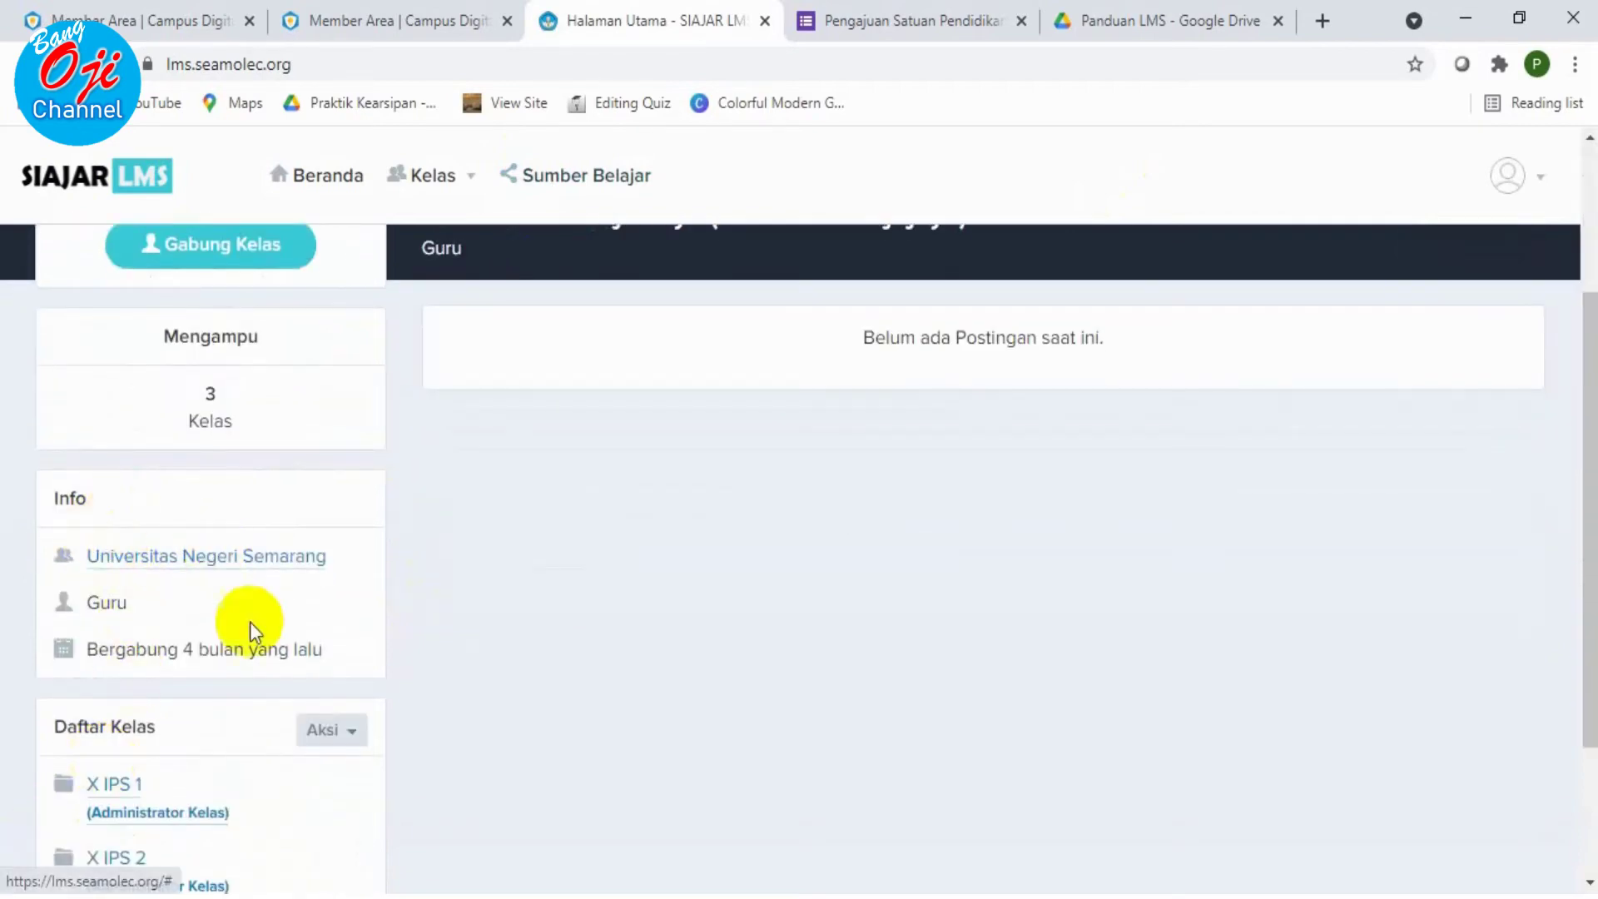
scroll(418, 748, down, 2)
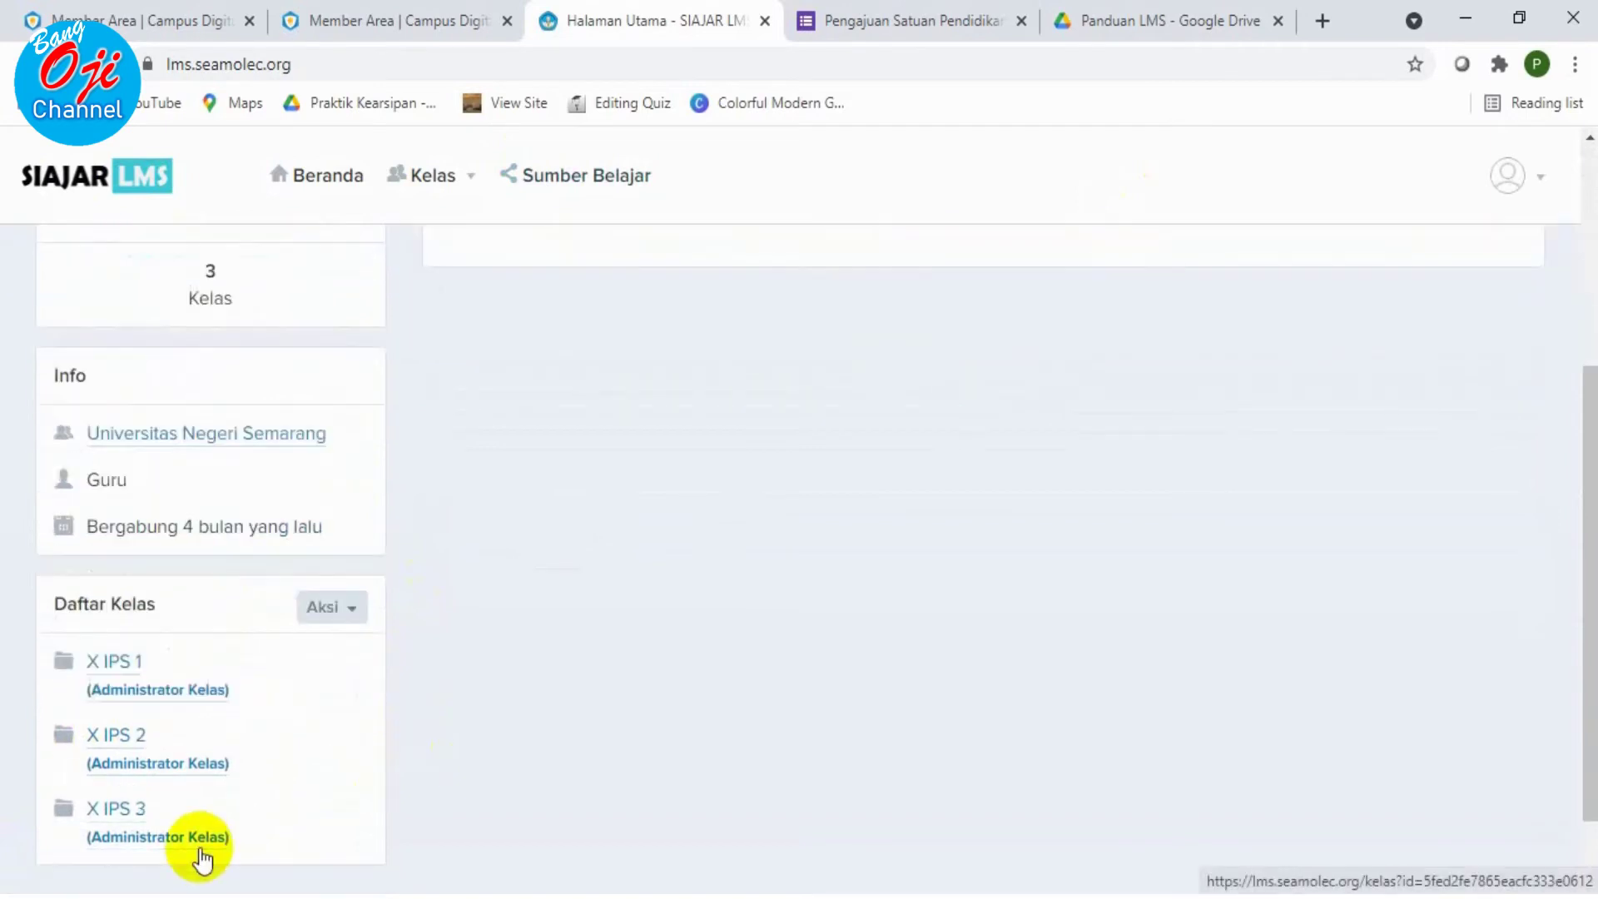
scroll(776, 499, up, 5)
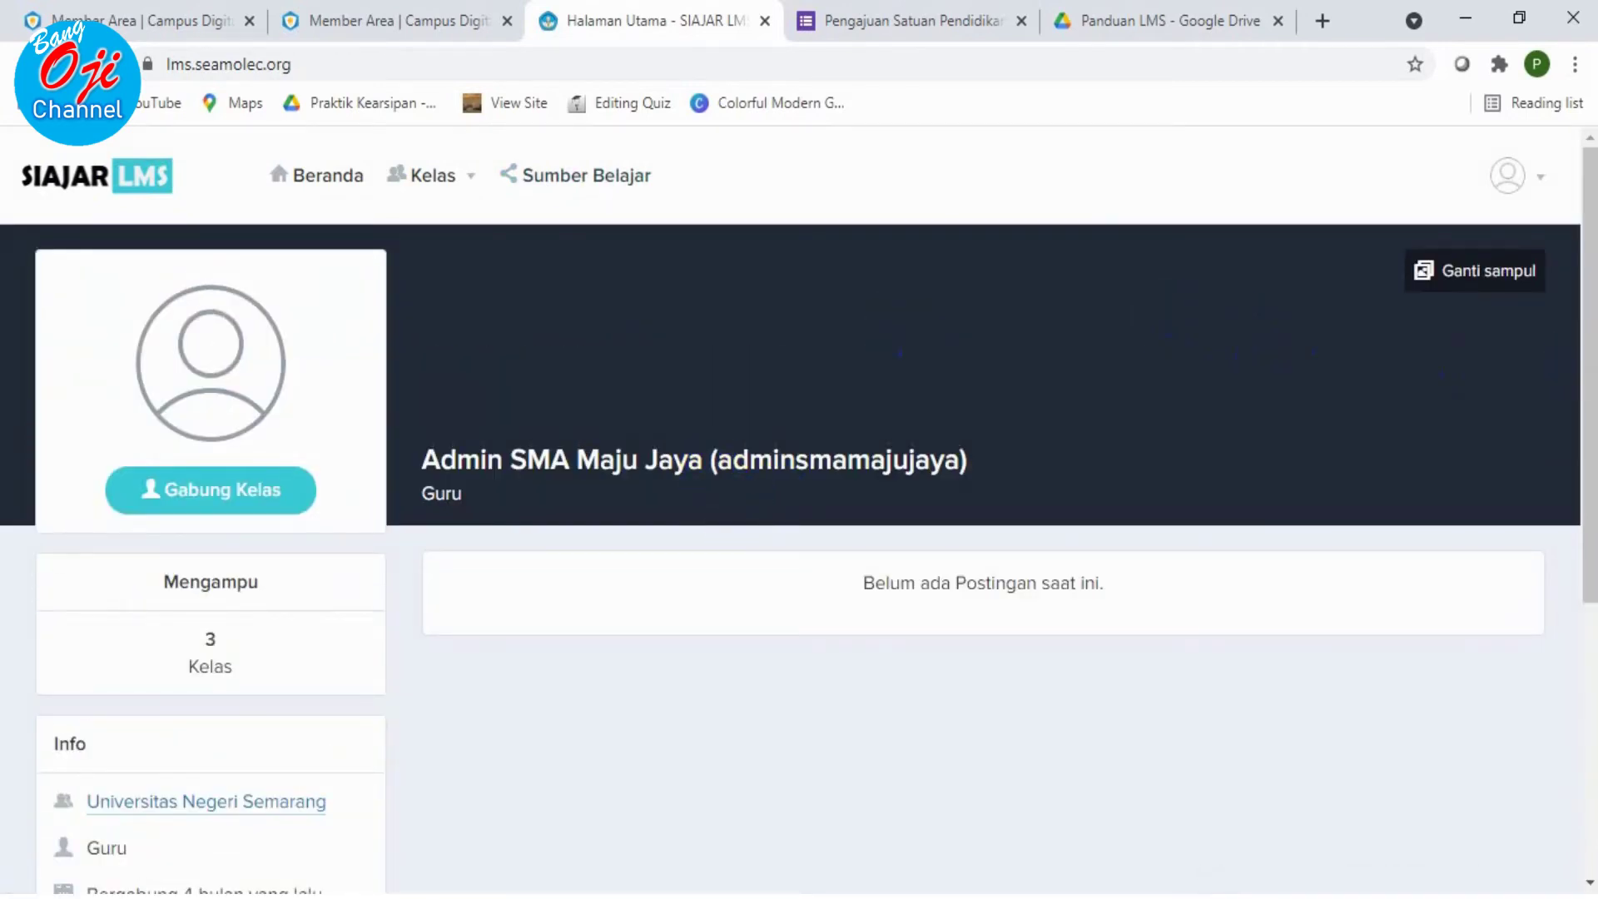
click(1589, 193)
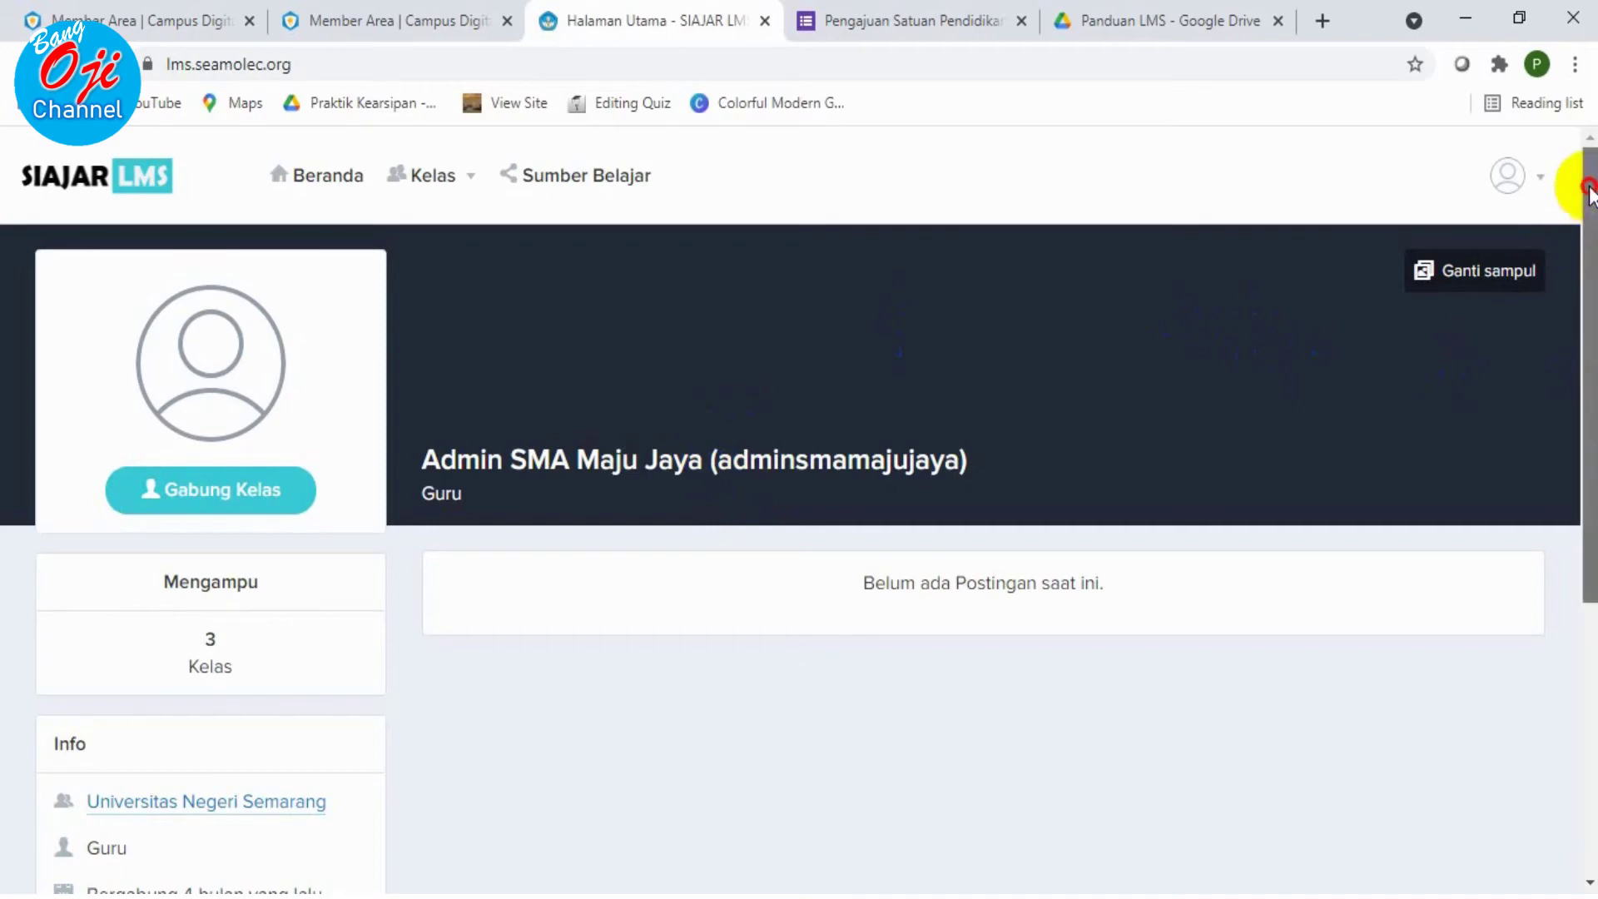
drag(1589, 193, 1588, 620)
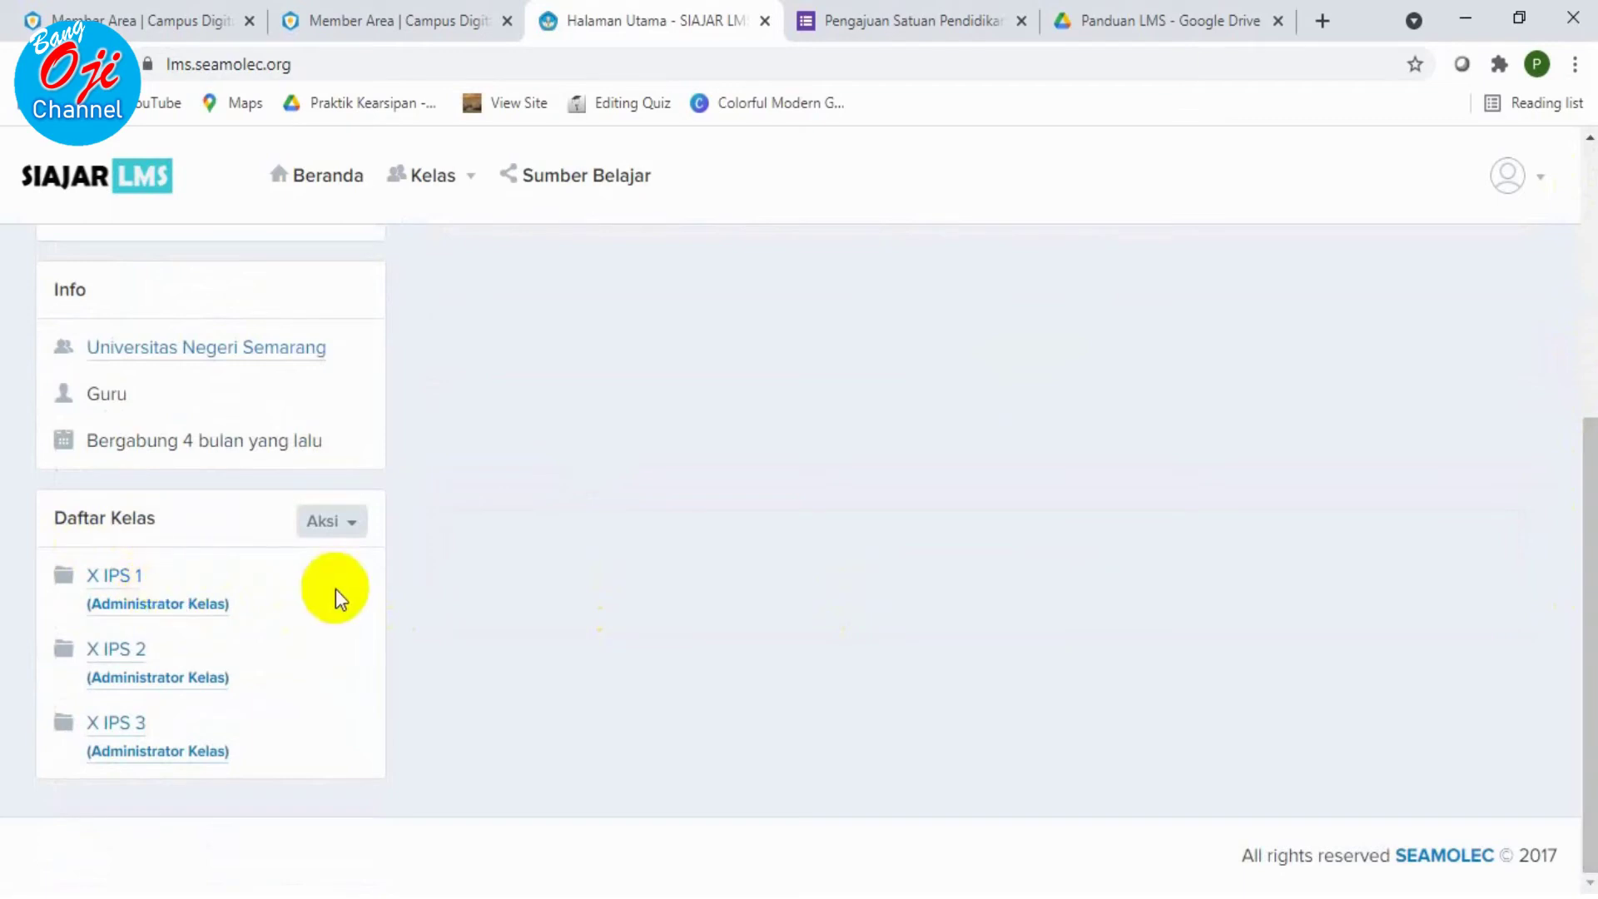
scroll(336, 587, up, 5)
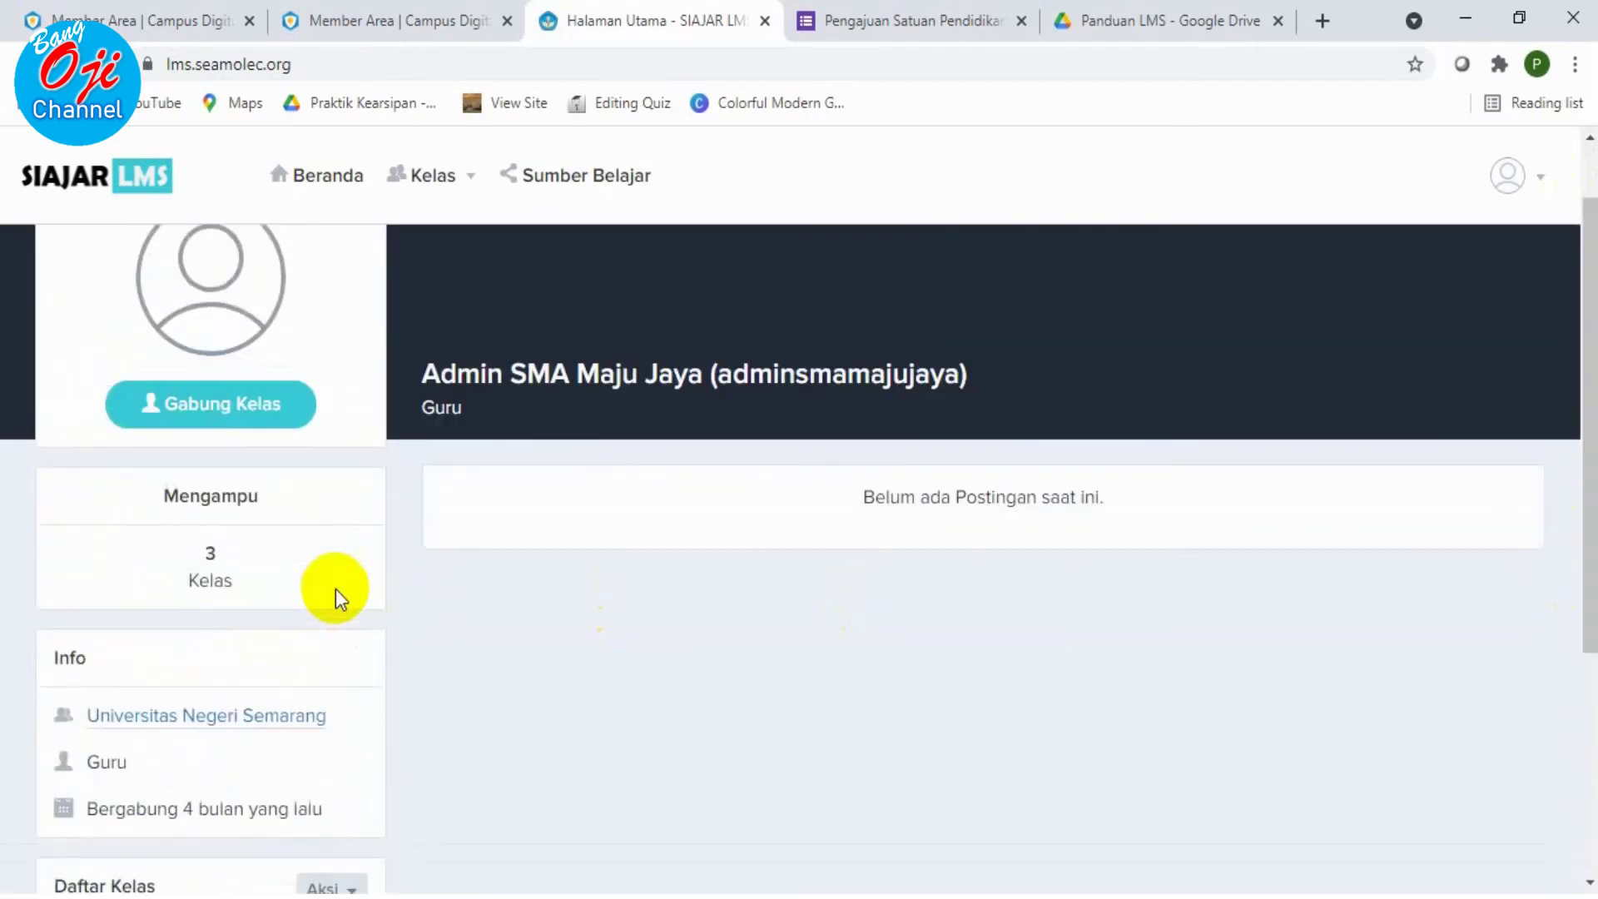
scroll(337, 588, down, 5)
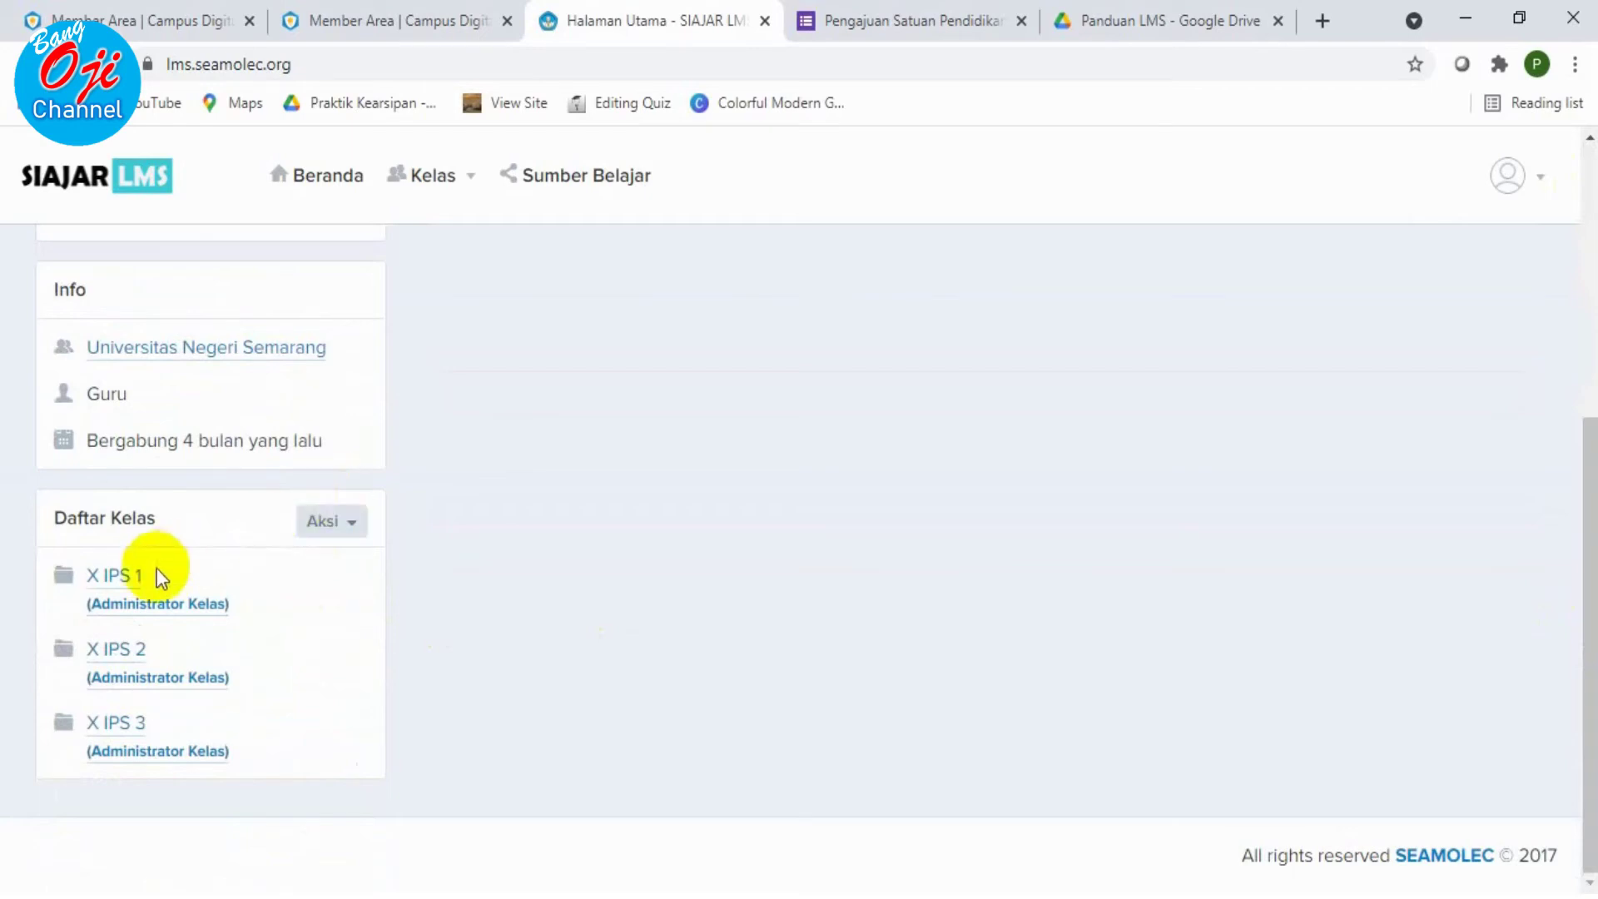
Reopen the form for adding a class, view the name suggestions for Nama Kelas, and close it without saving
click(331, 523)
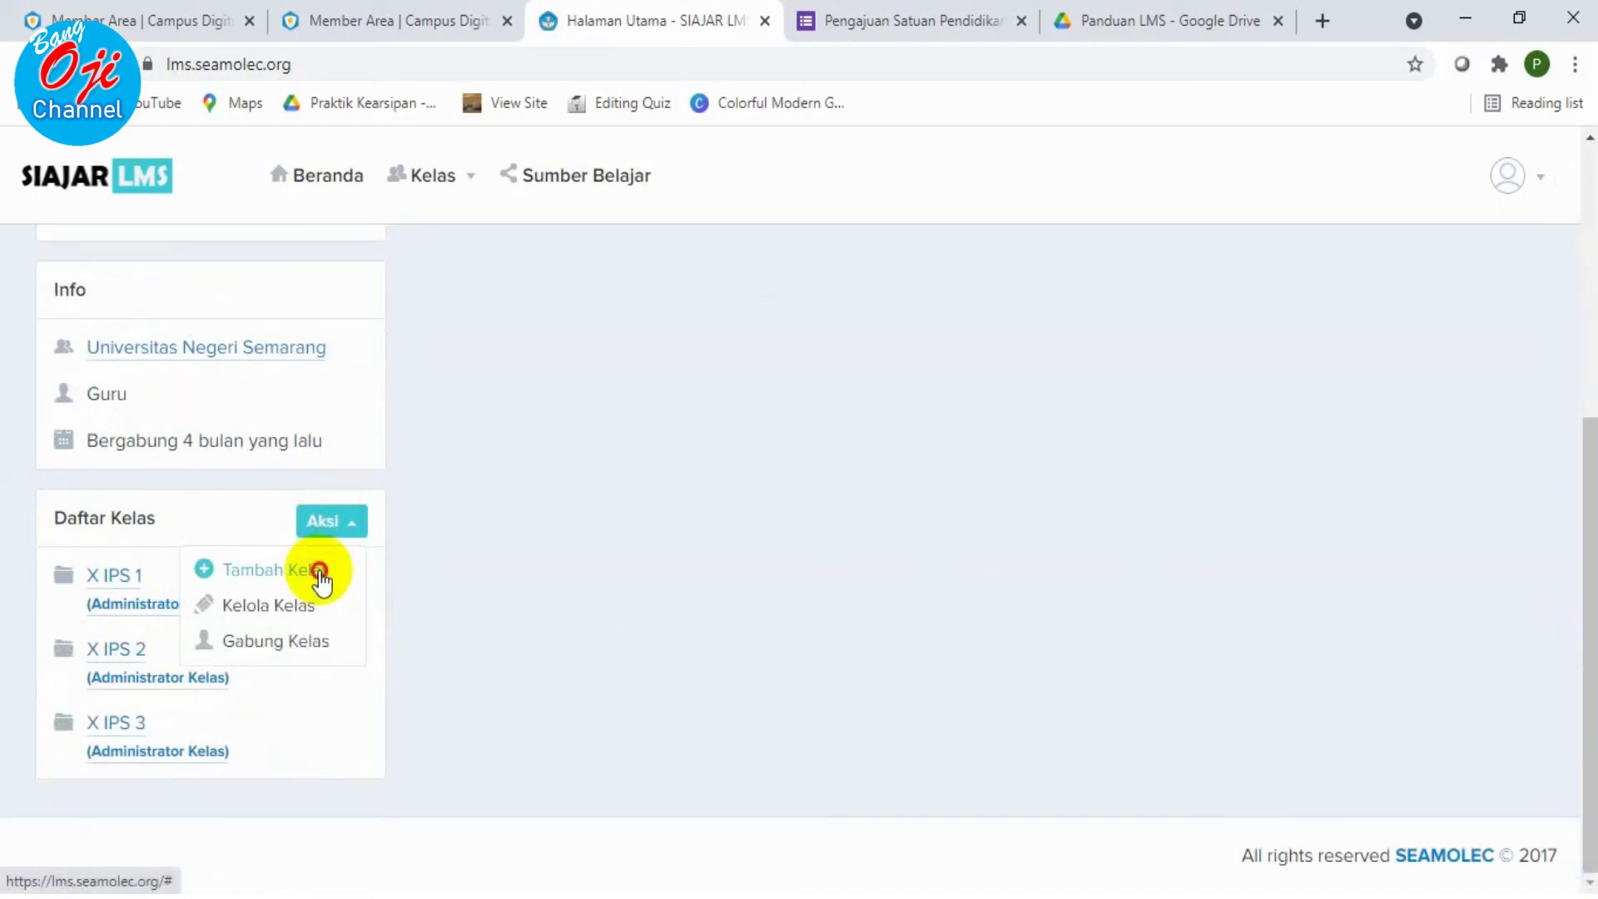
click(317, 569)
click(831, 271)
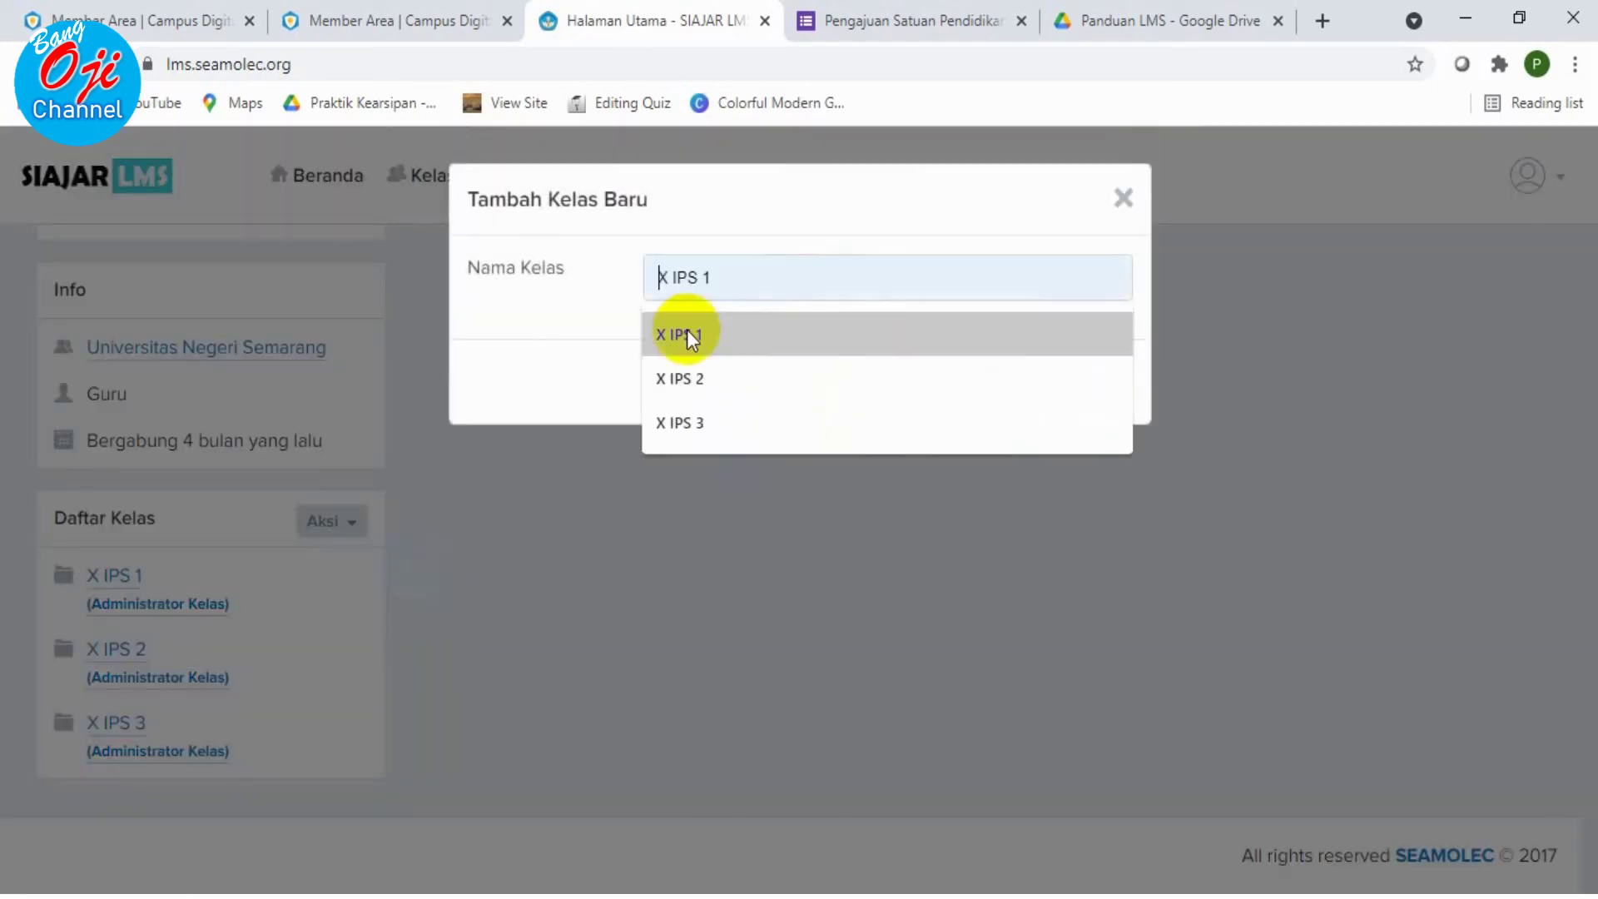
click(1123, 199)
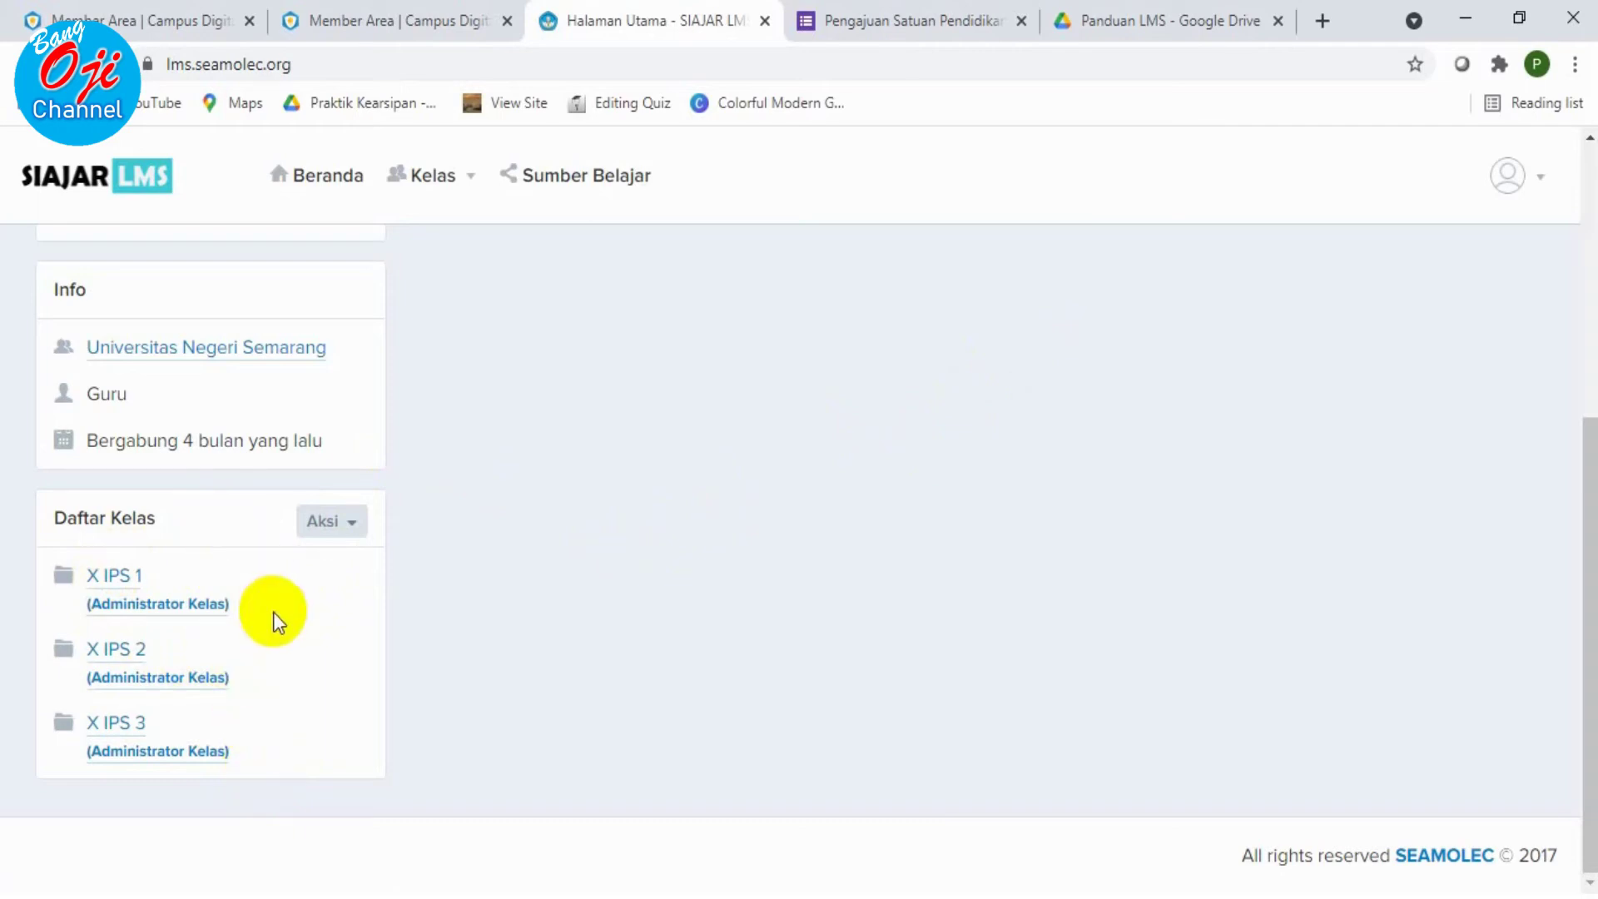
Open the X IPS 1 class from Daftar Kelas and look over its page
scroll(293, 642, up, 4)
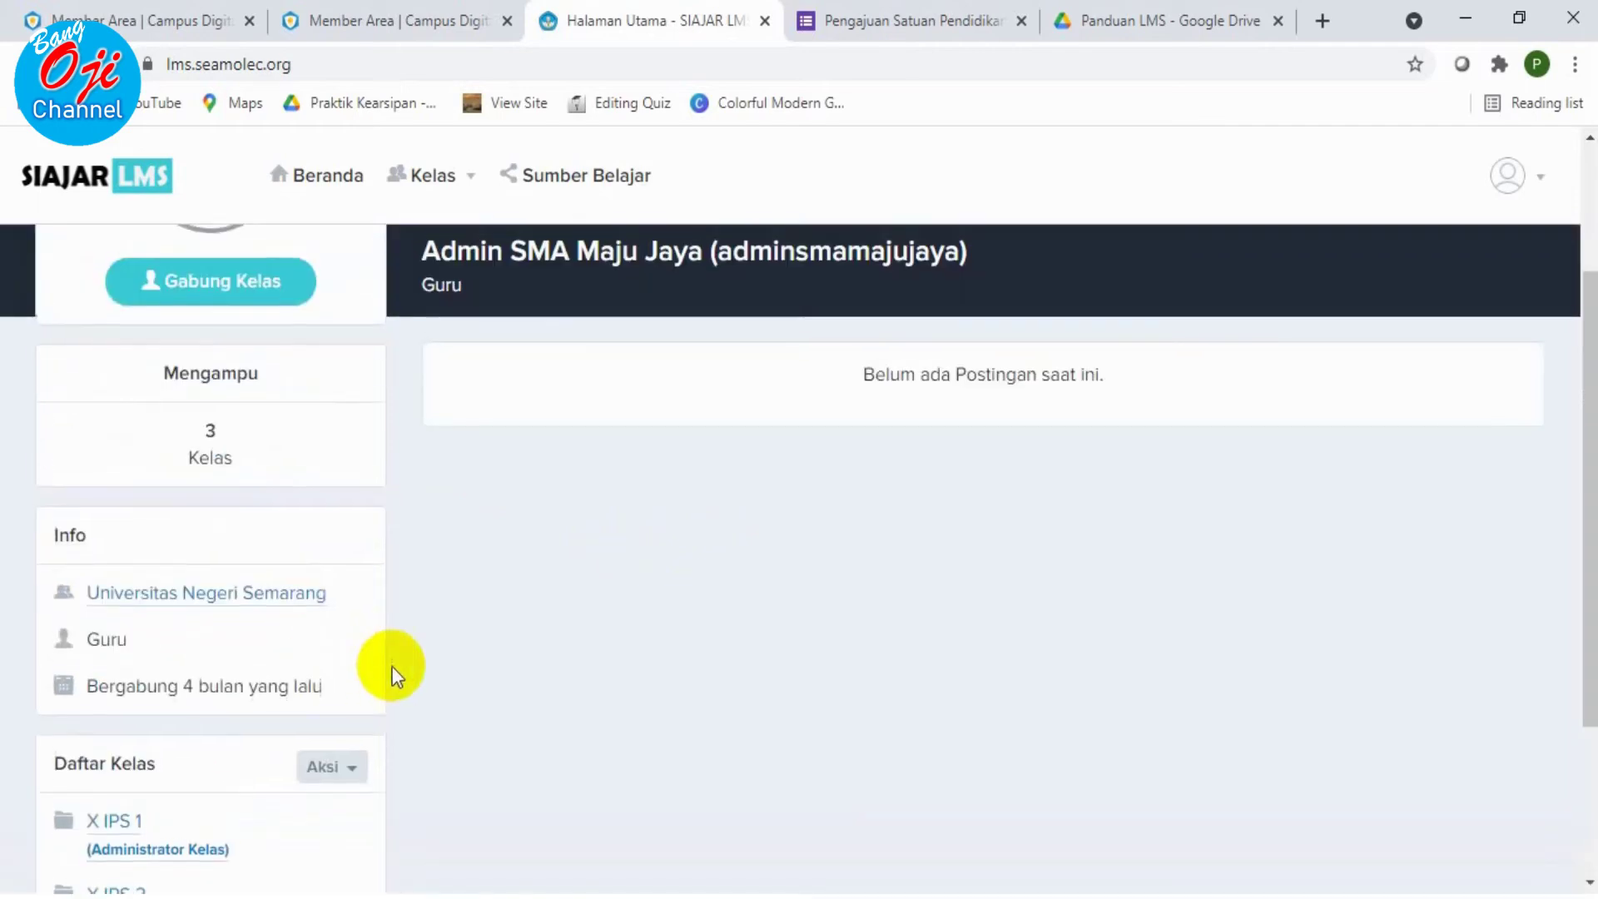
scroll(173, 697, down, 4)
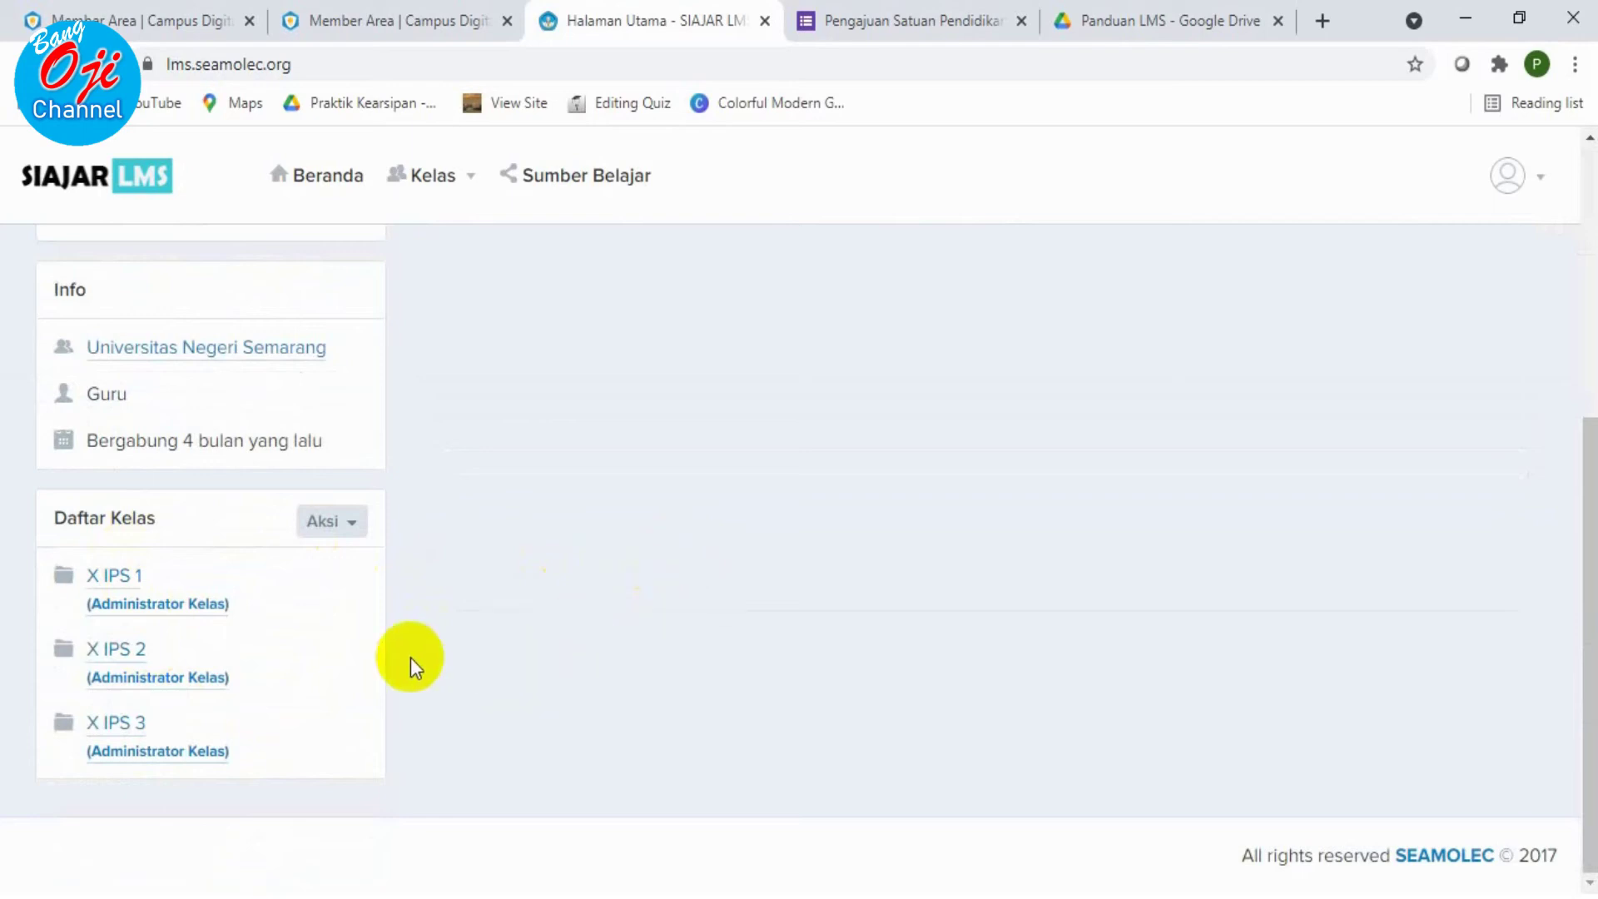
click(118, 578)
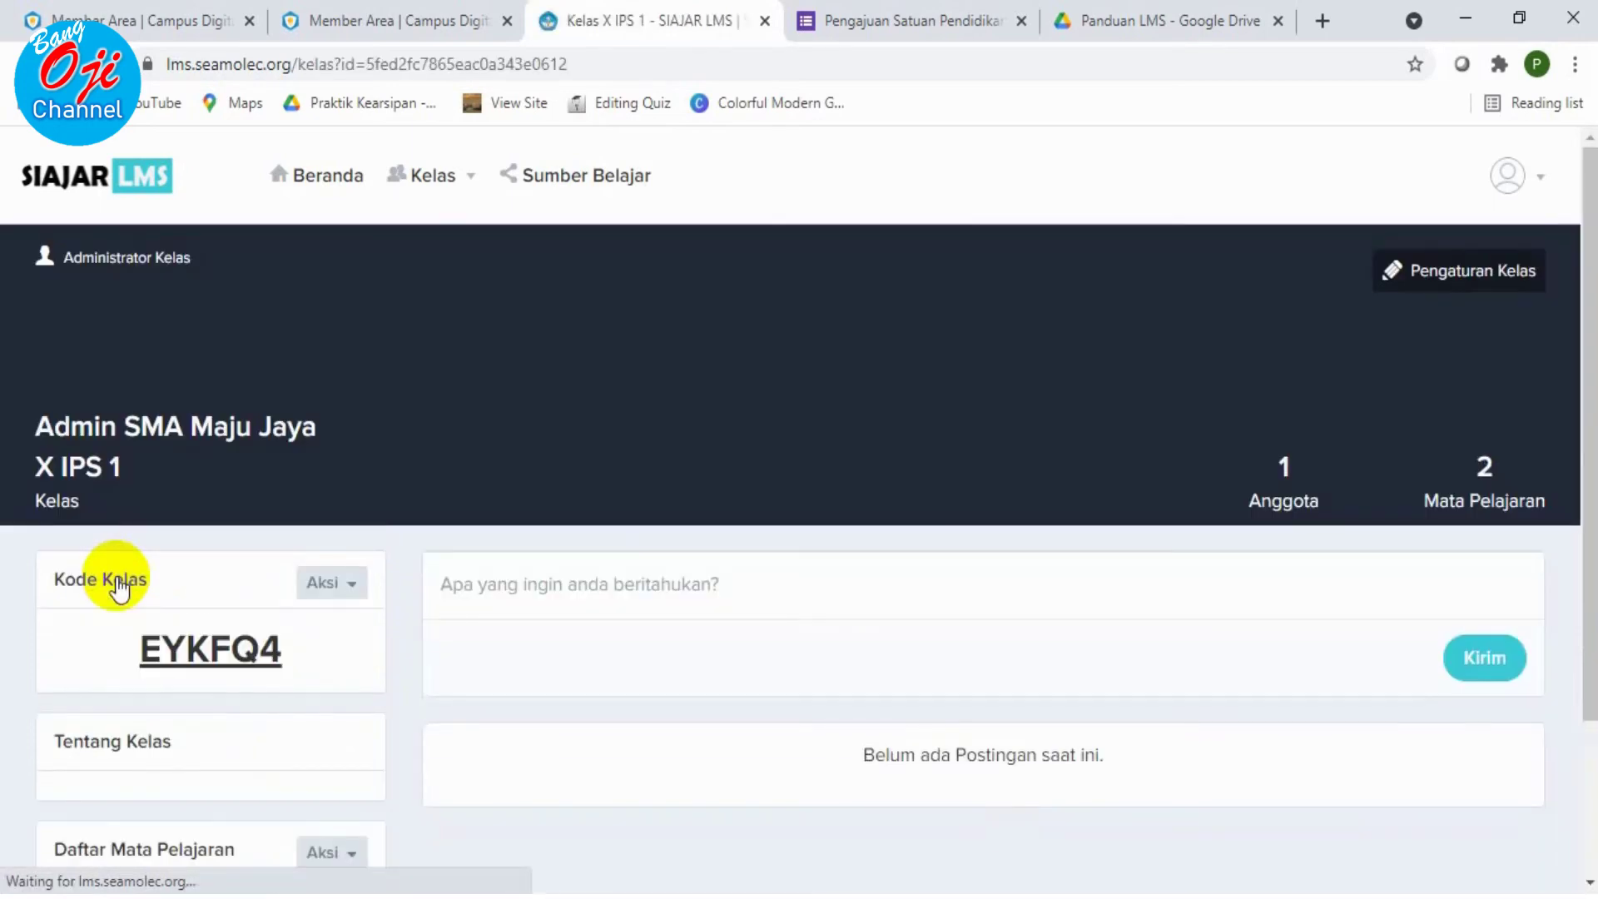
scroll(842, 323, down, 3)
scroll(843, 322, up, 3)
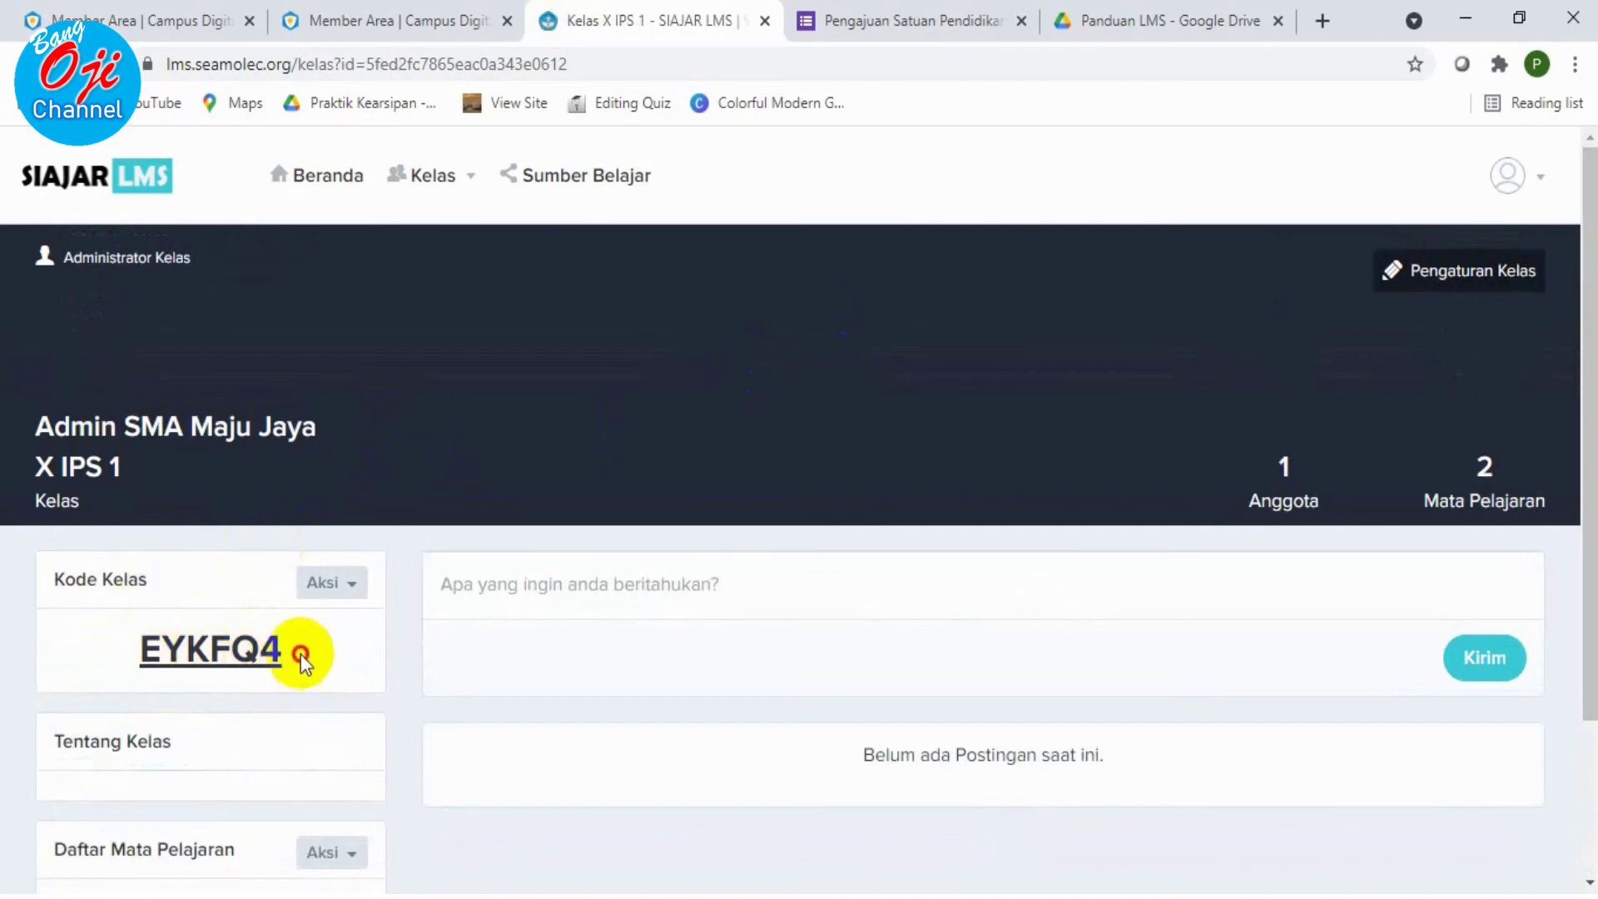
Highlight the class code in the Kode Kelas section of X IPS 1
drag(302, 653, 126, 667)
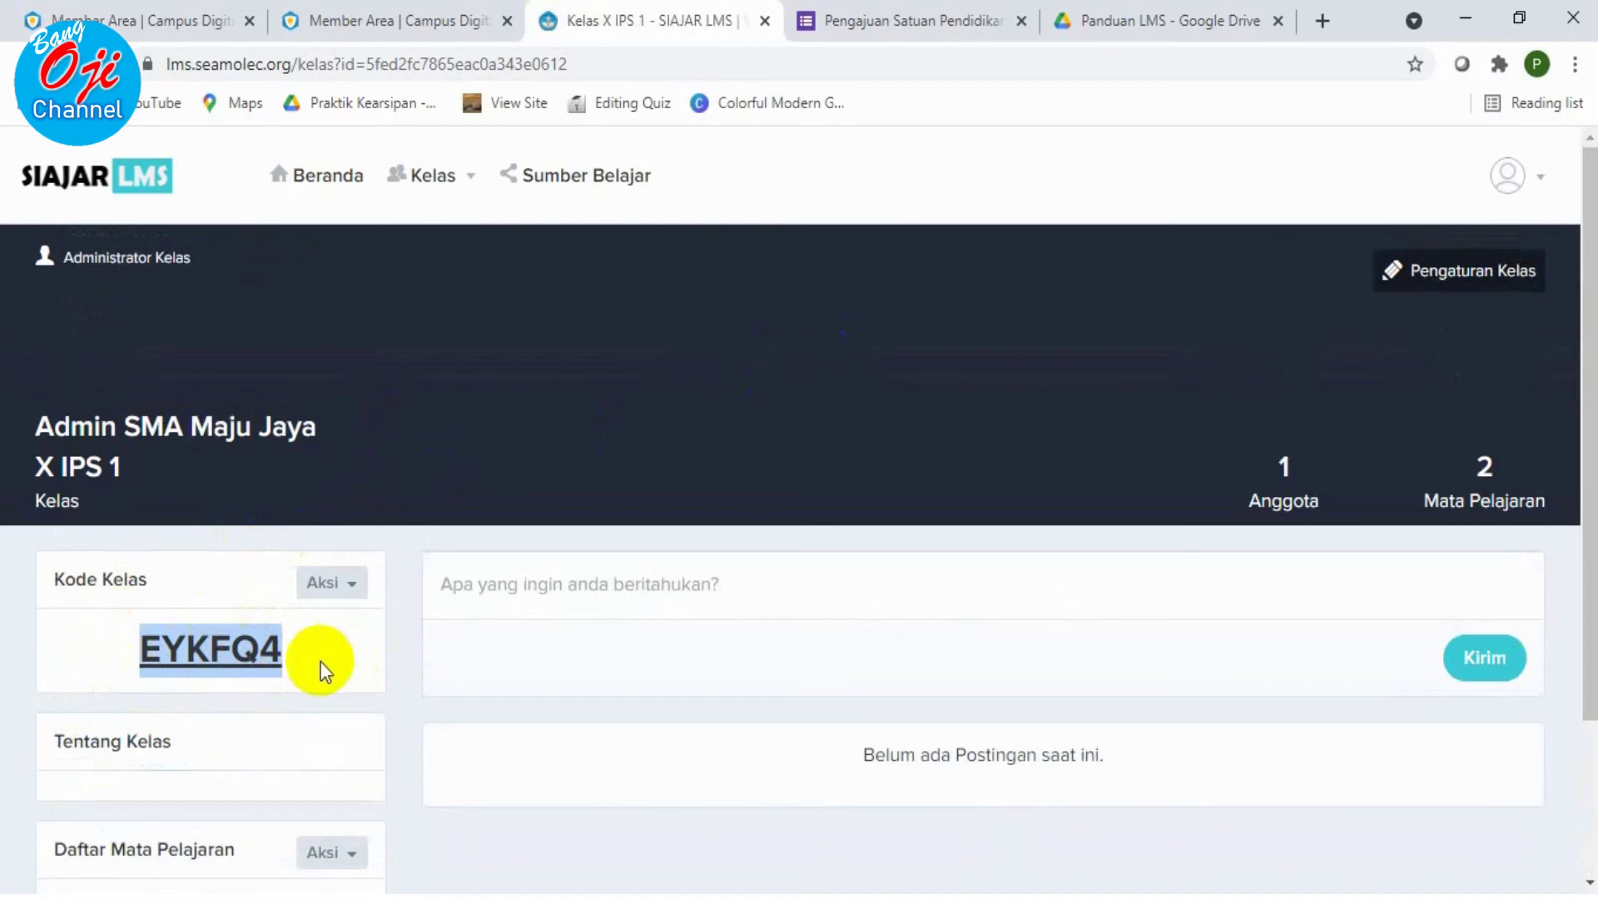
click(291, 654)
drag(293, 655, 137, 657)
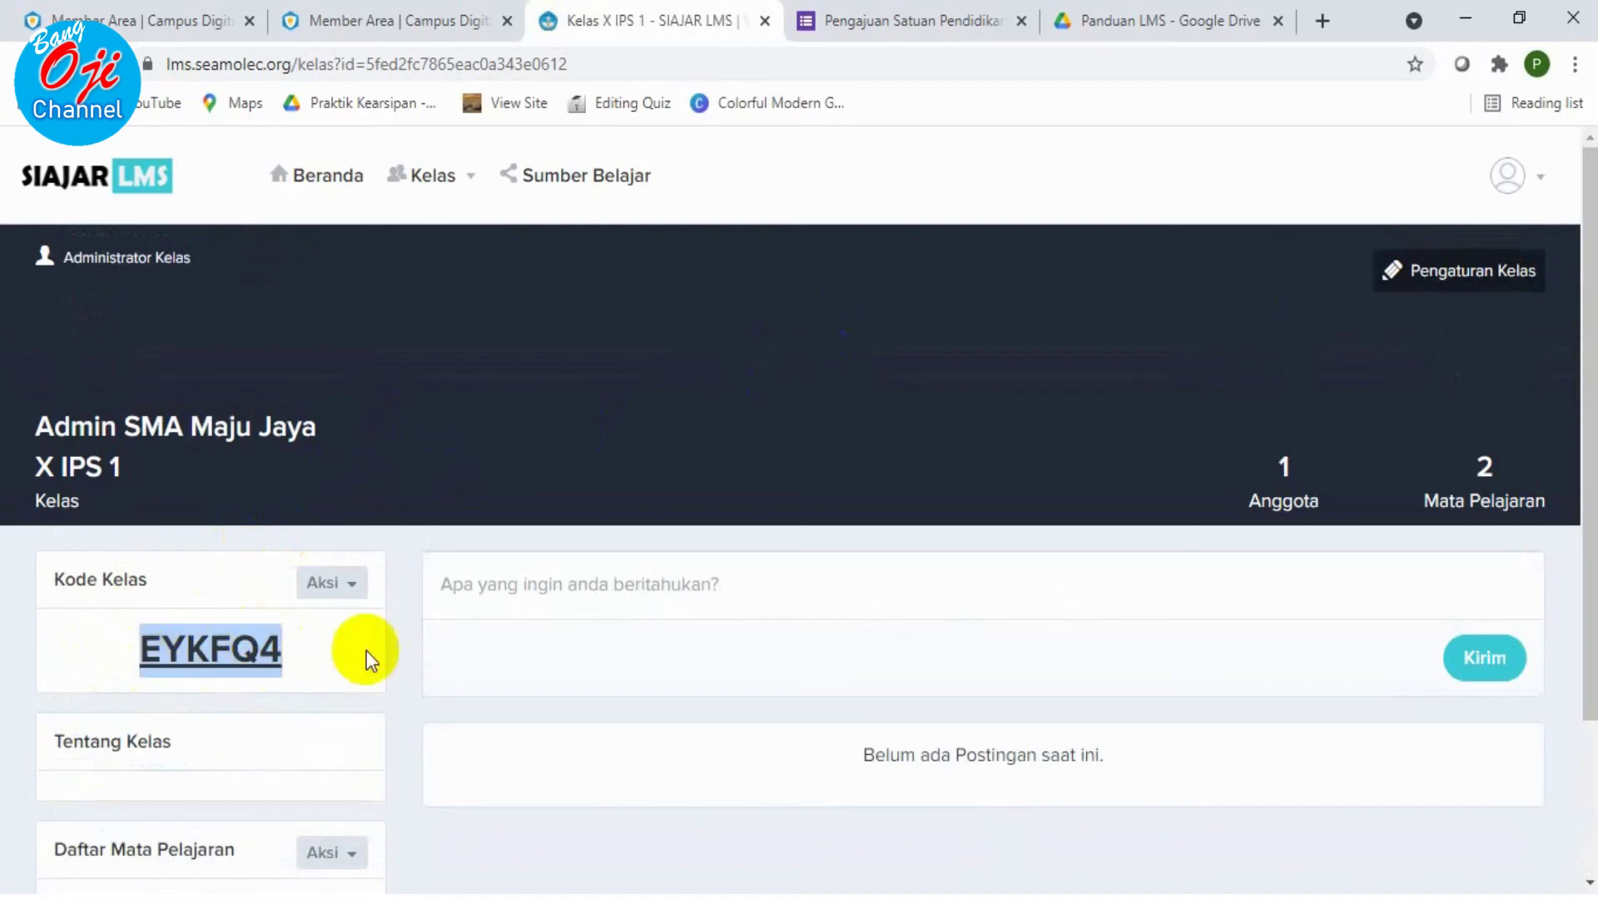
Fill in Bahasa Indonesia as the name of a new subject for X IPS 1 and close the form without saving
scroll(440, 687, down, 3)
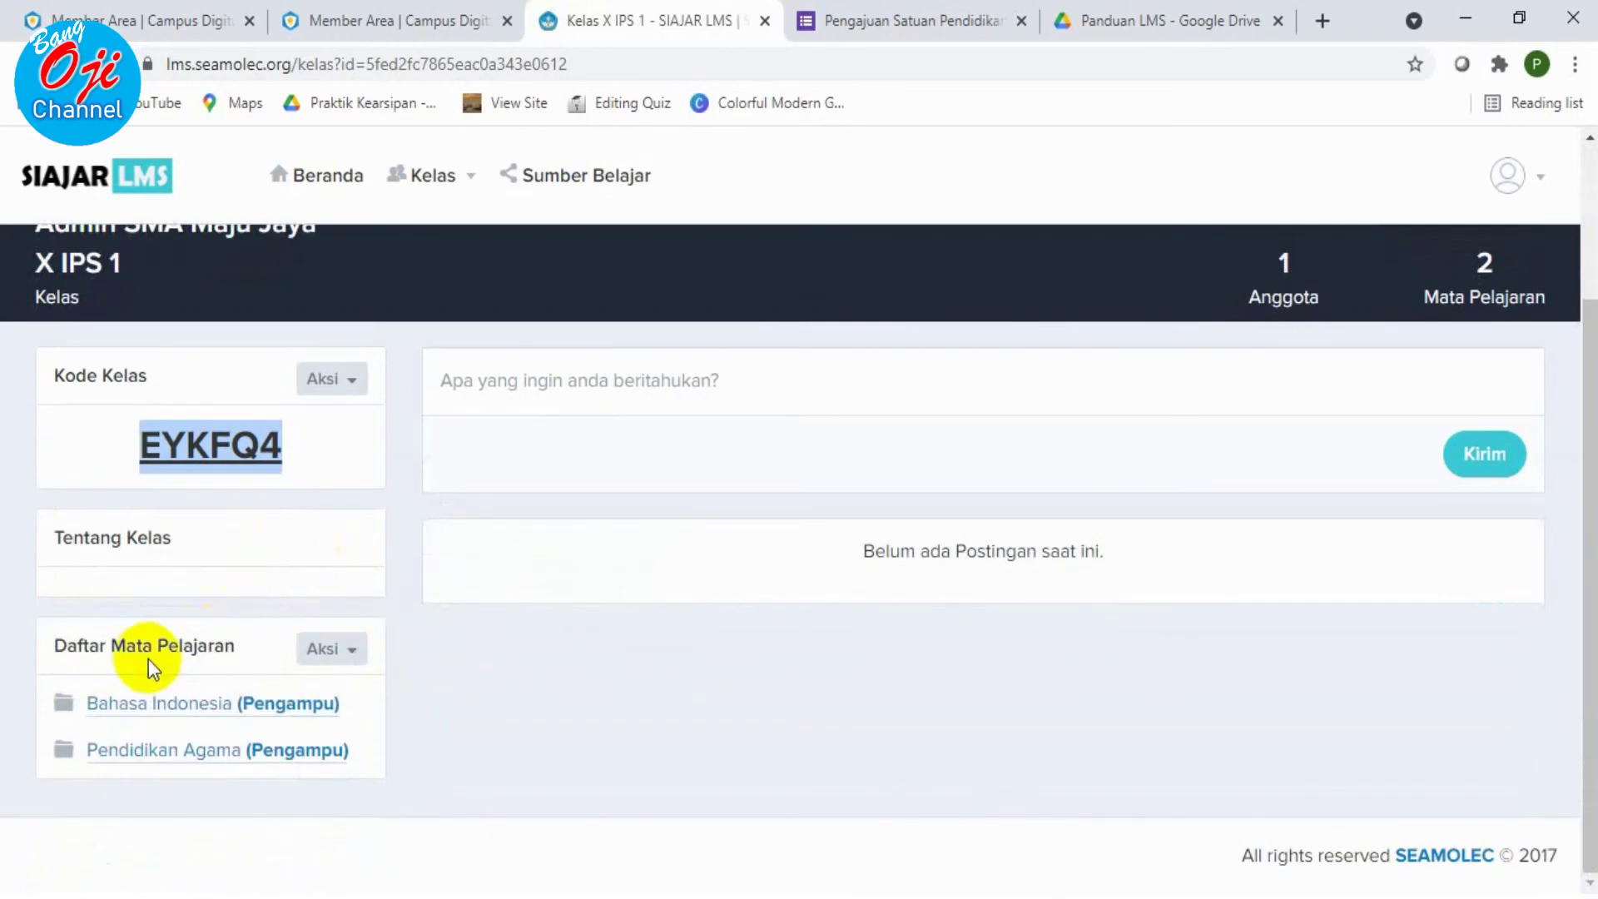
scroll(147, 599, up, 3)
scroll(159, 615, down, 3)
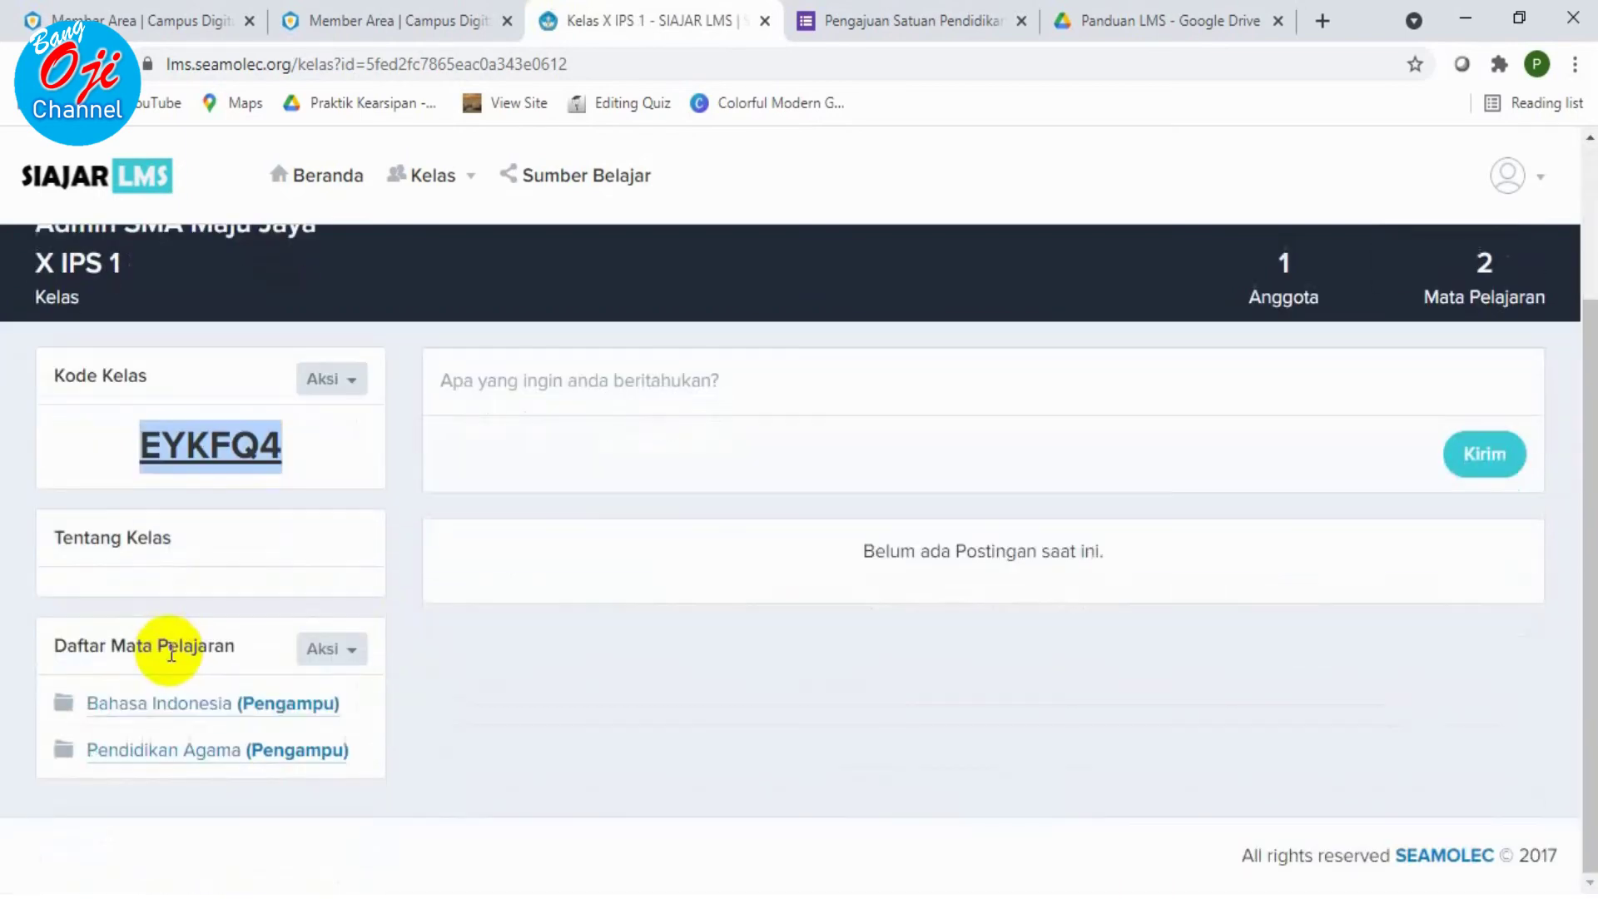
click(361, 656)
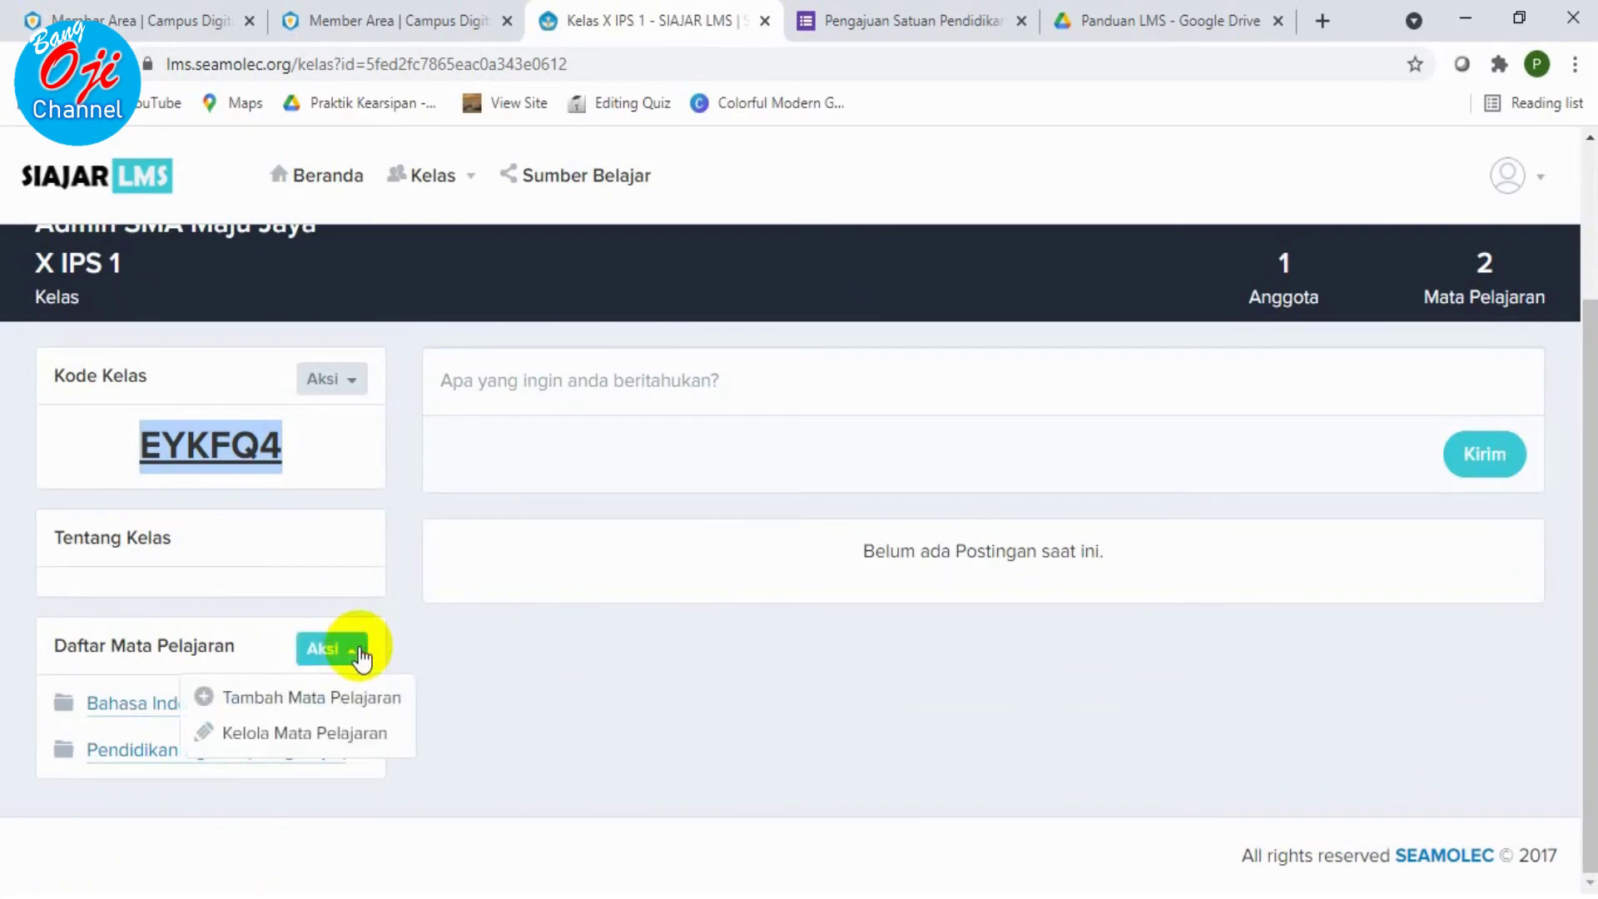
click(378, 699)
click(746, 276)
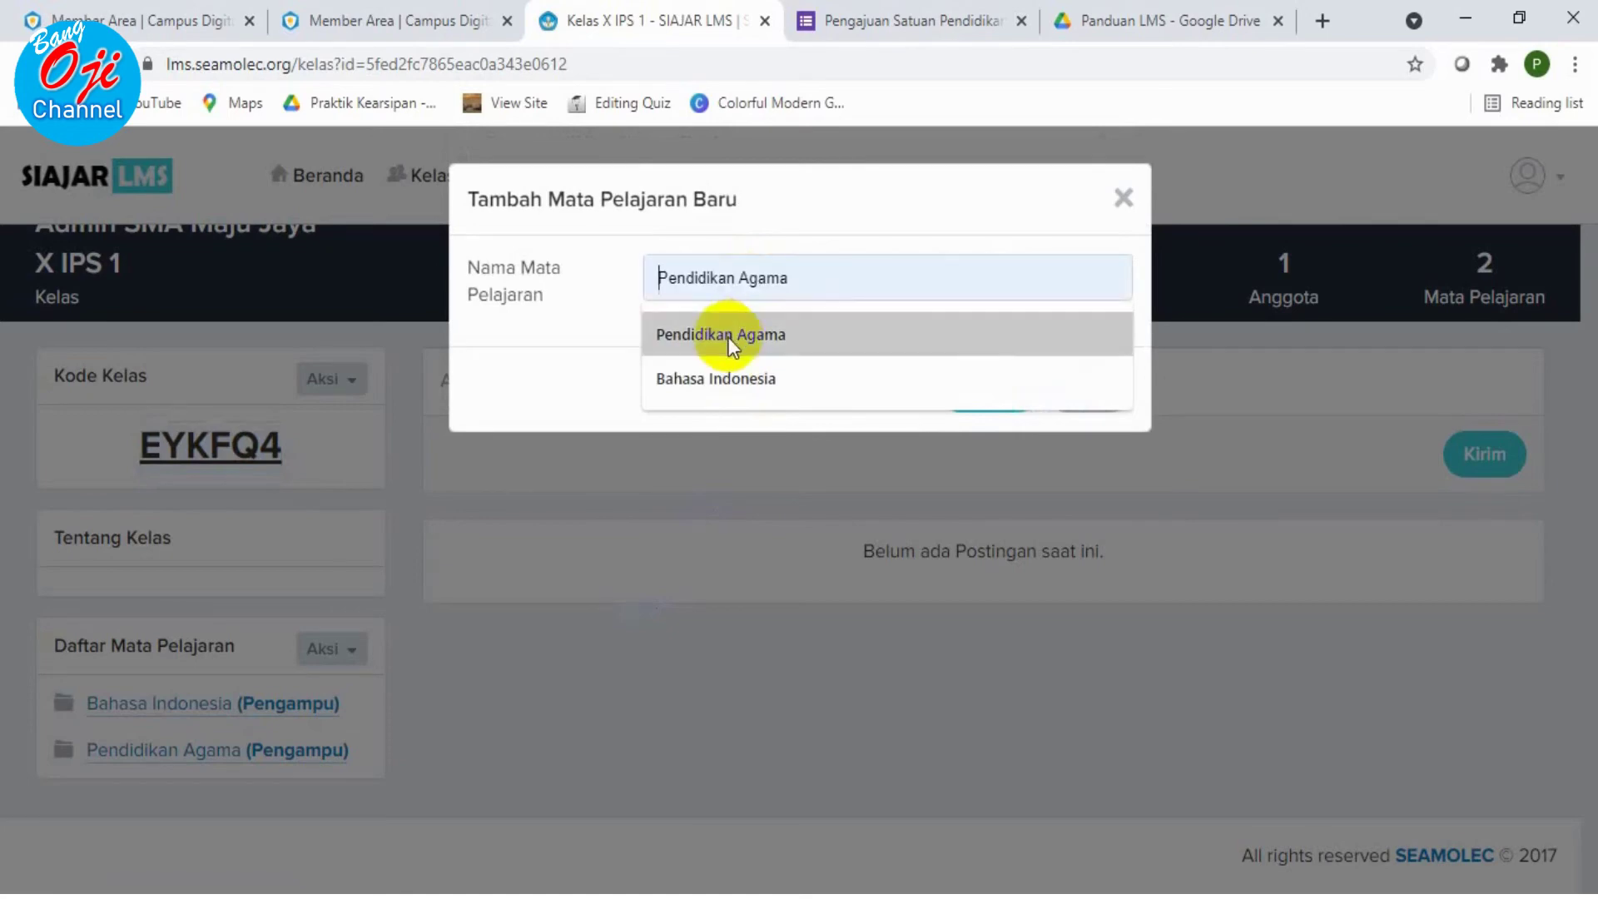
click(775, 378)
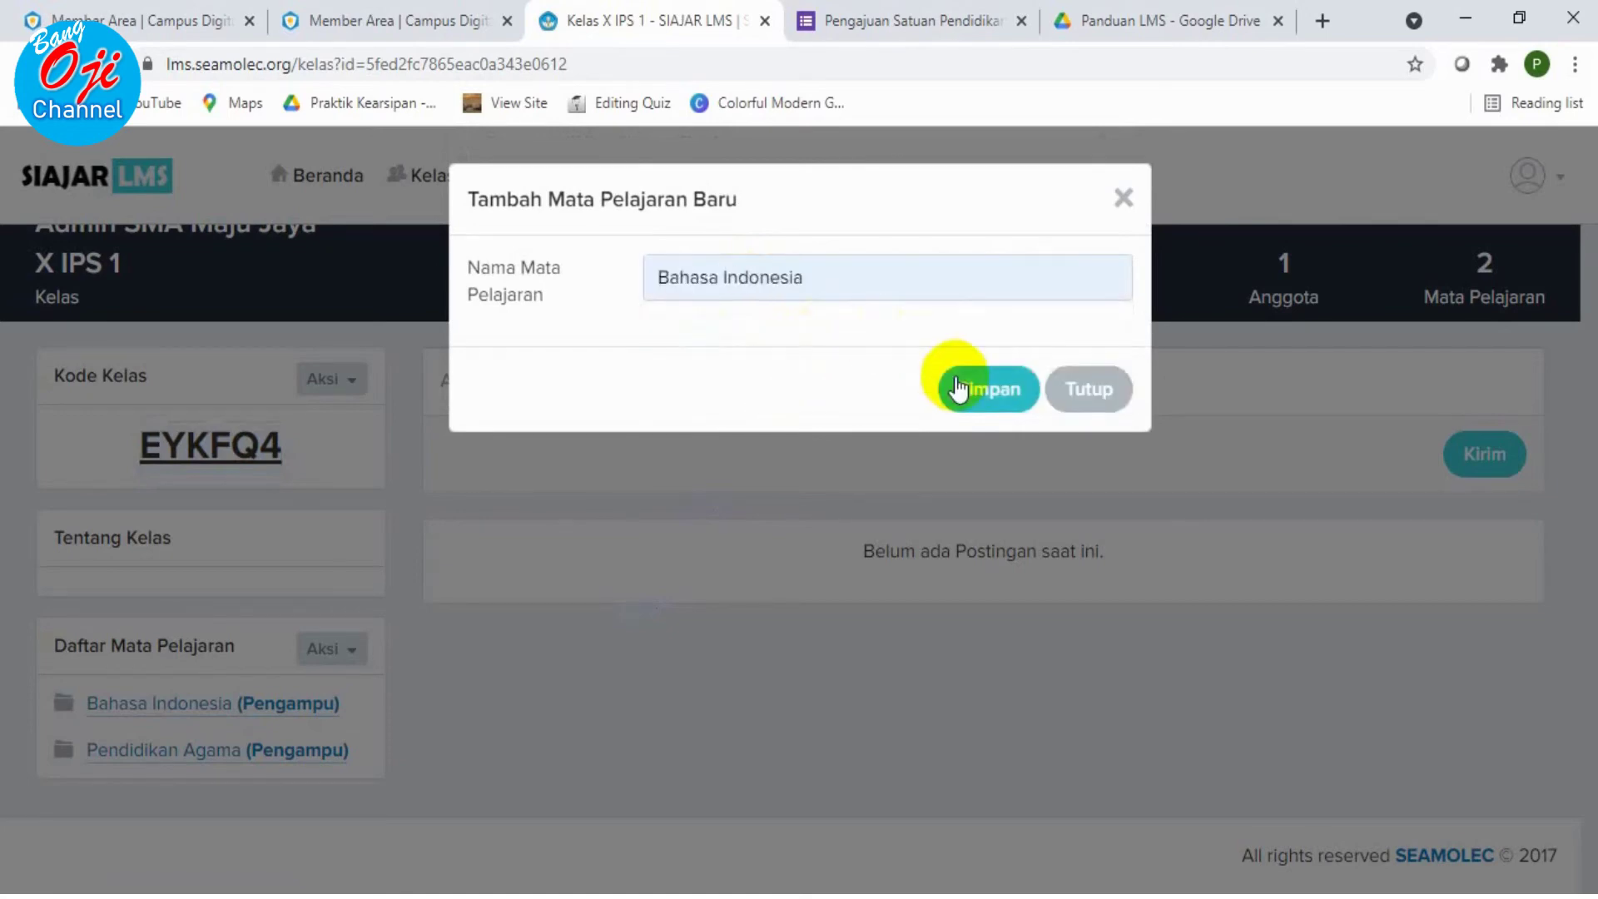
click(1121, 200)
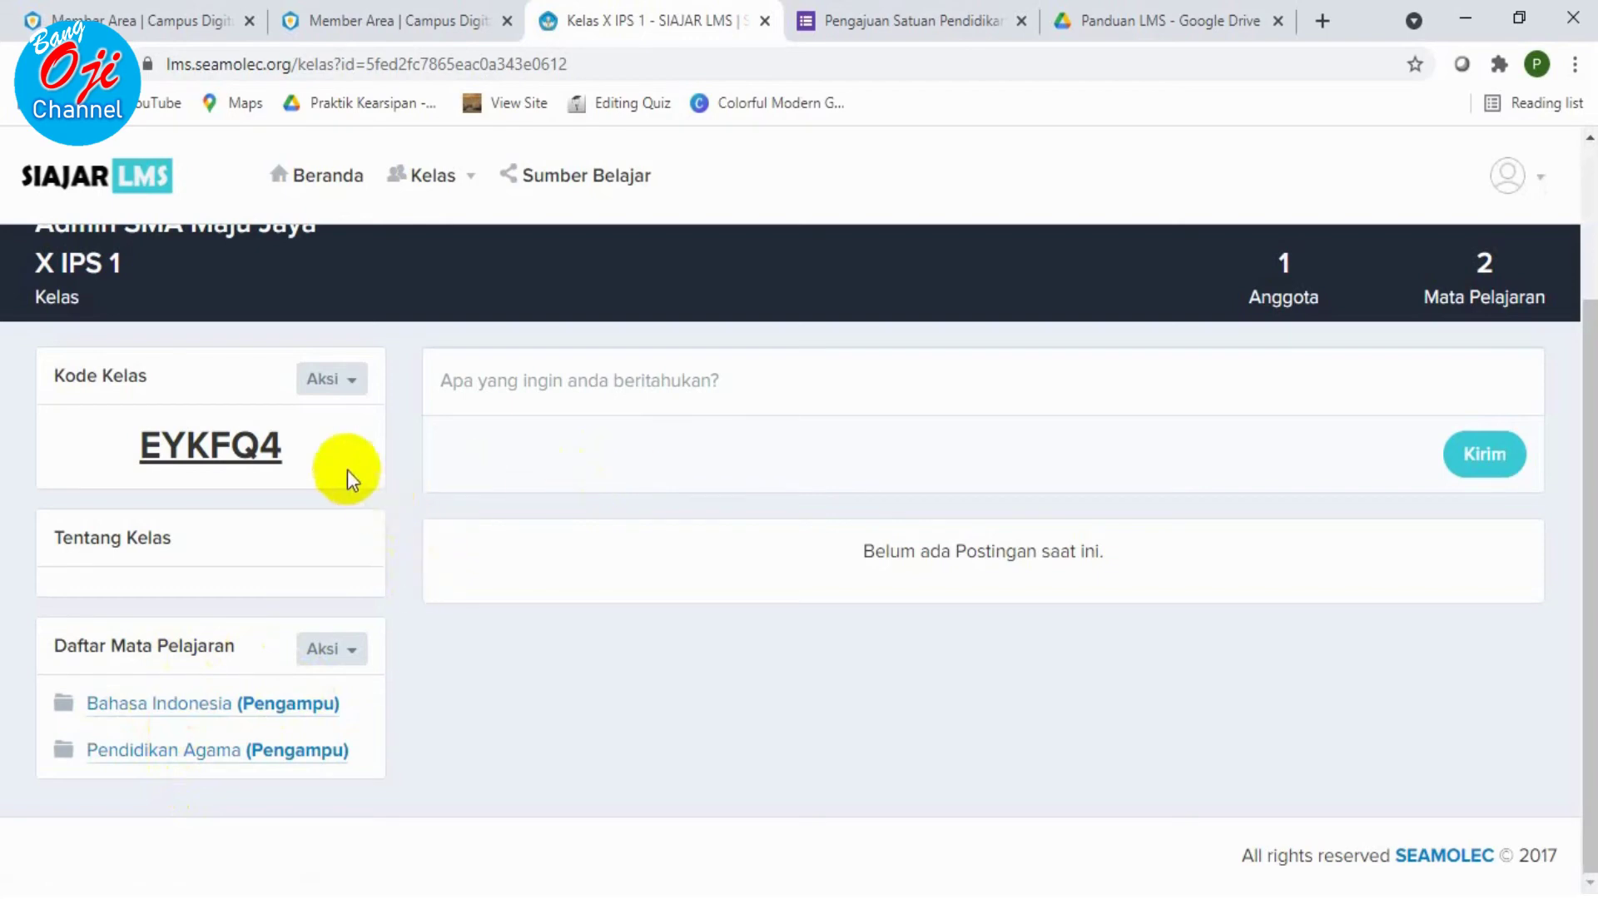
Point out the X IPS 1 class code again by highlighting it, and look over the class page's header and sections
click(303, 446)
drag(303, 446, 151, 464)
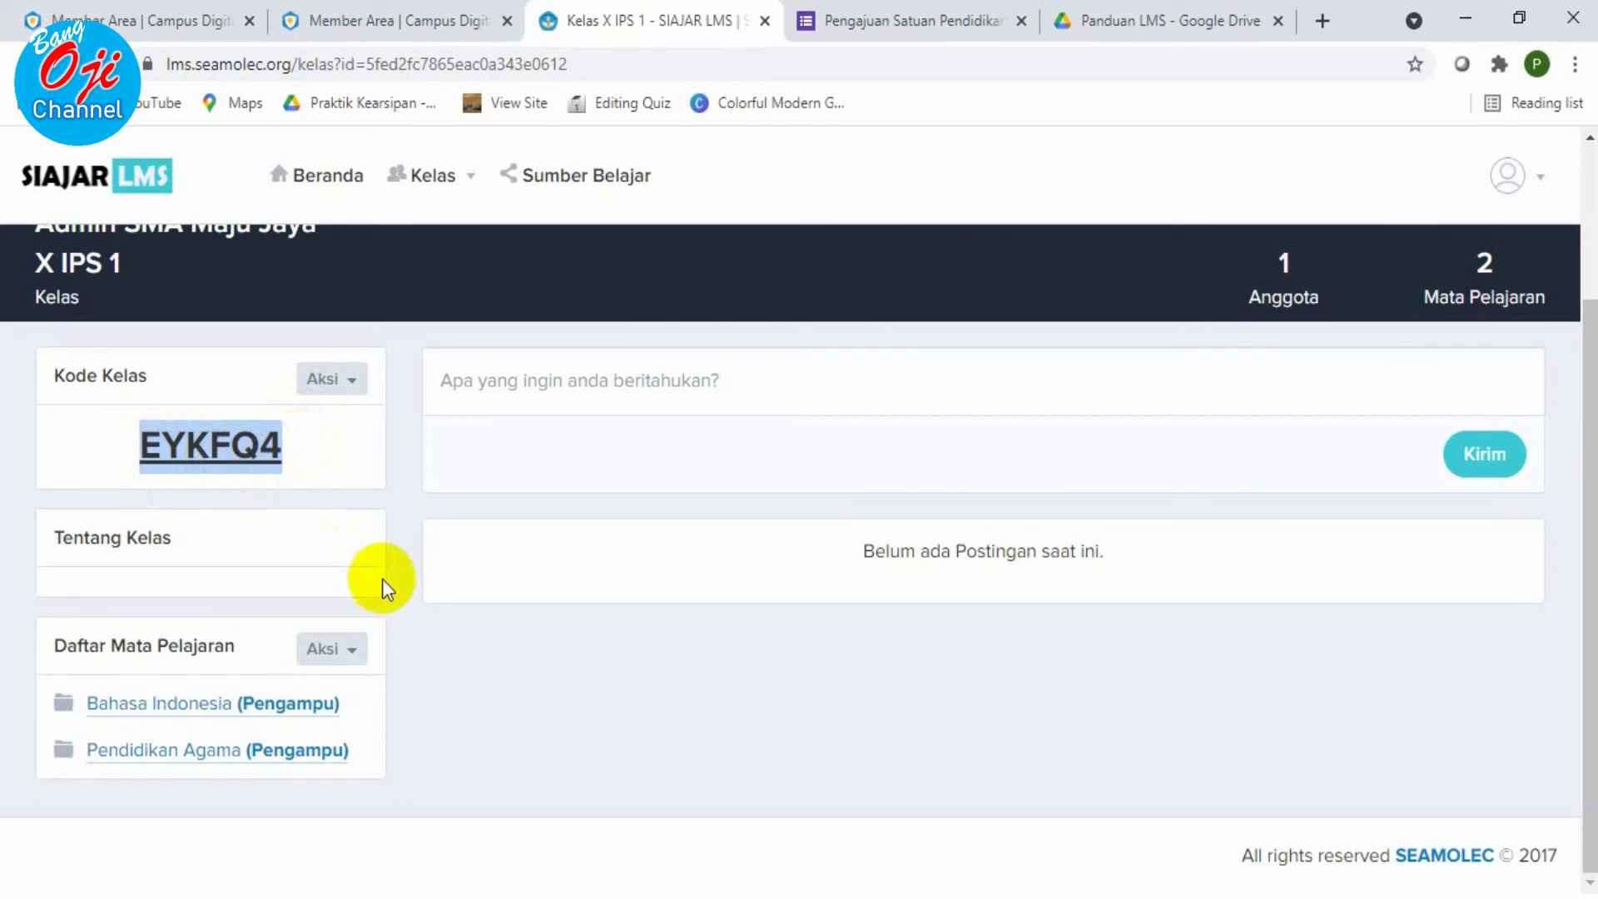
scroll(304, 443, up, 3)
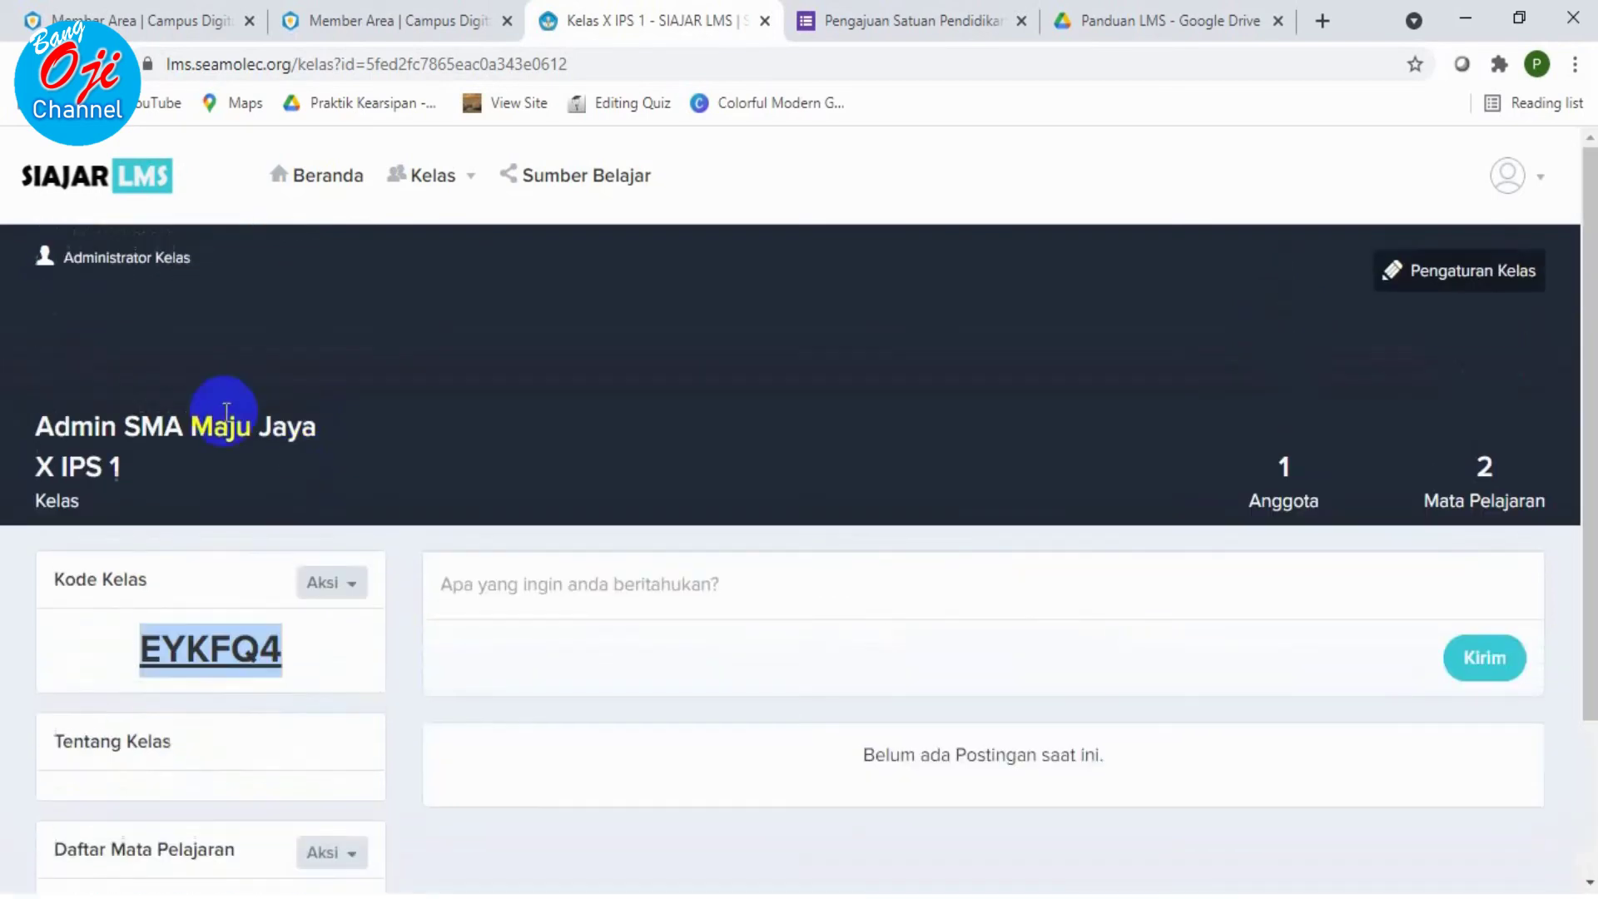
scroll(215, 691, down, 2)
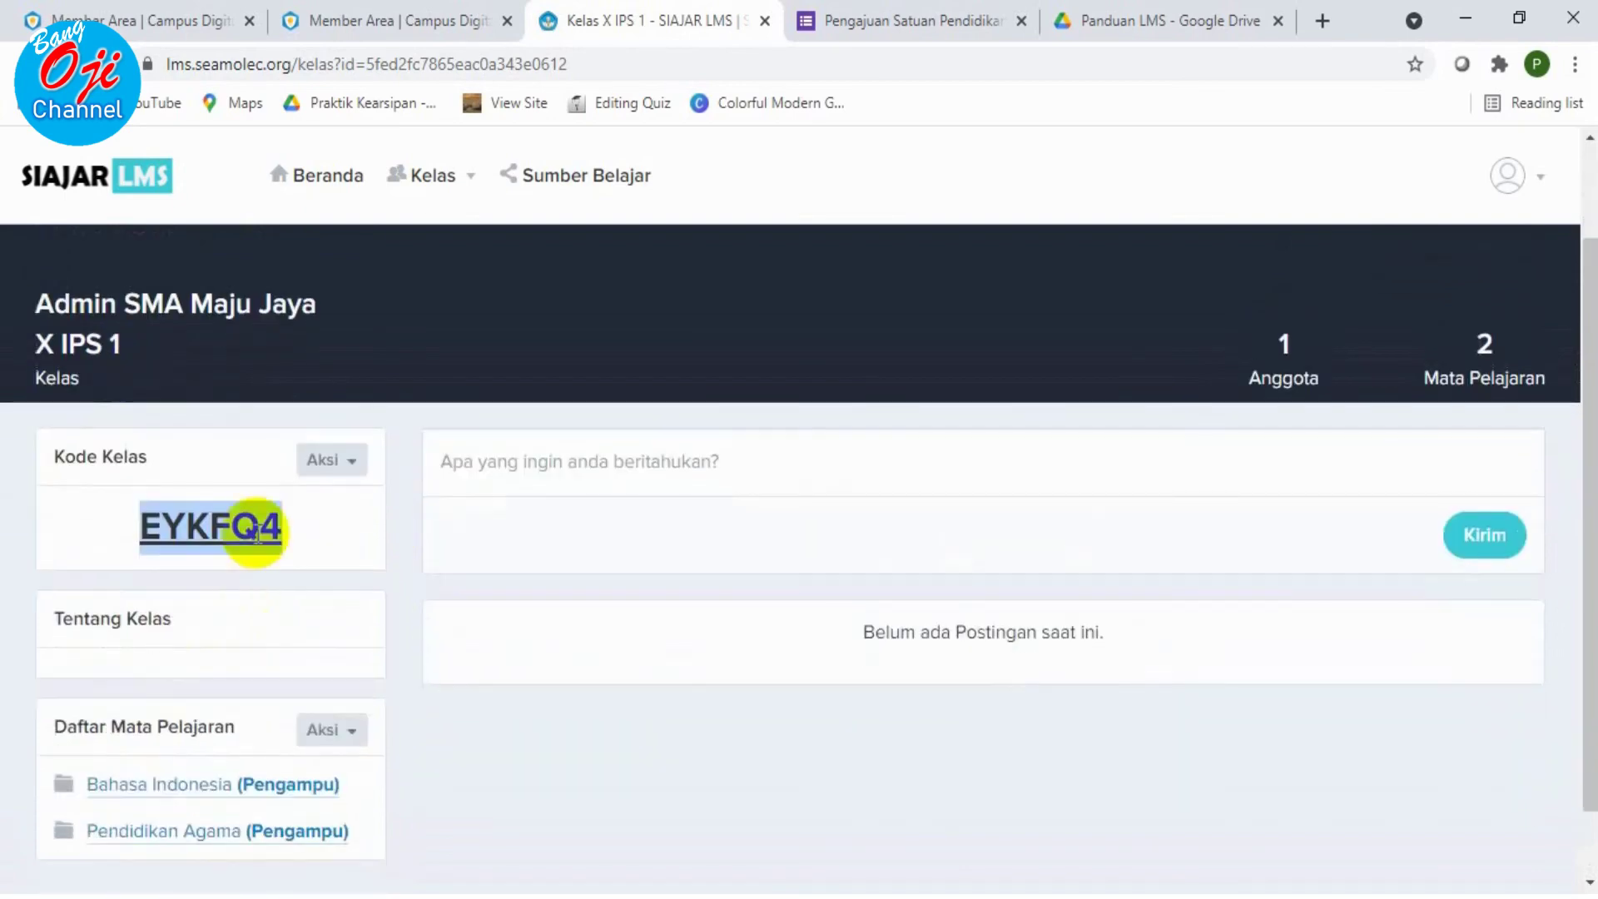
click(298, 526)
drag(298, 526, 137, 551)
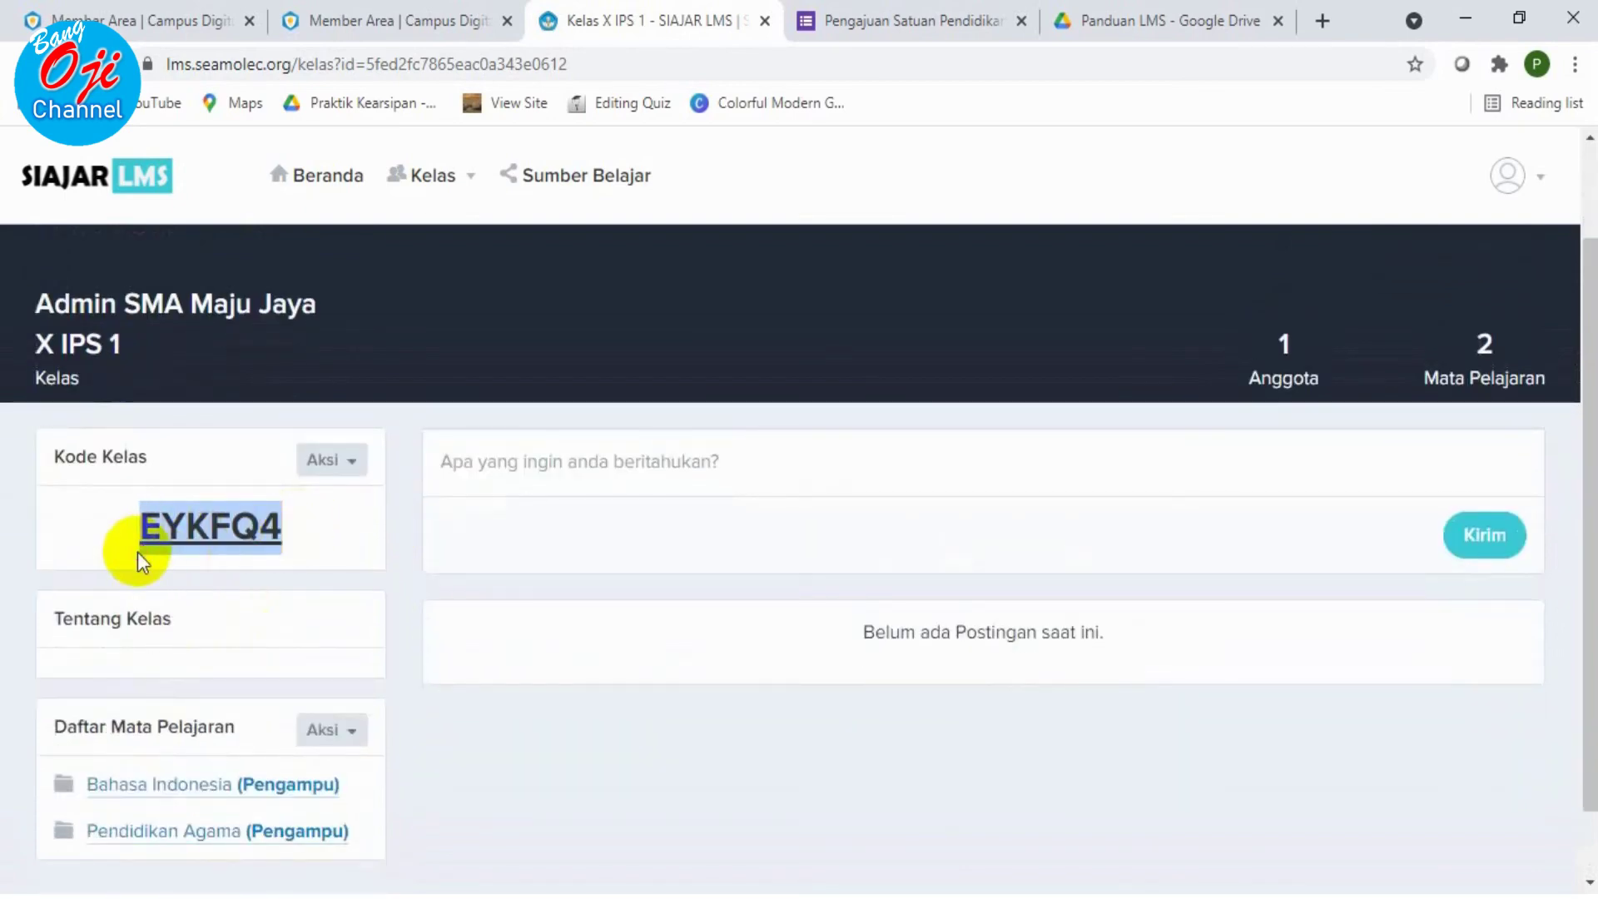
scroll(283, 528, down, 1)
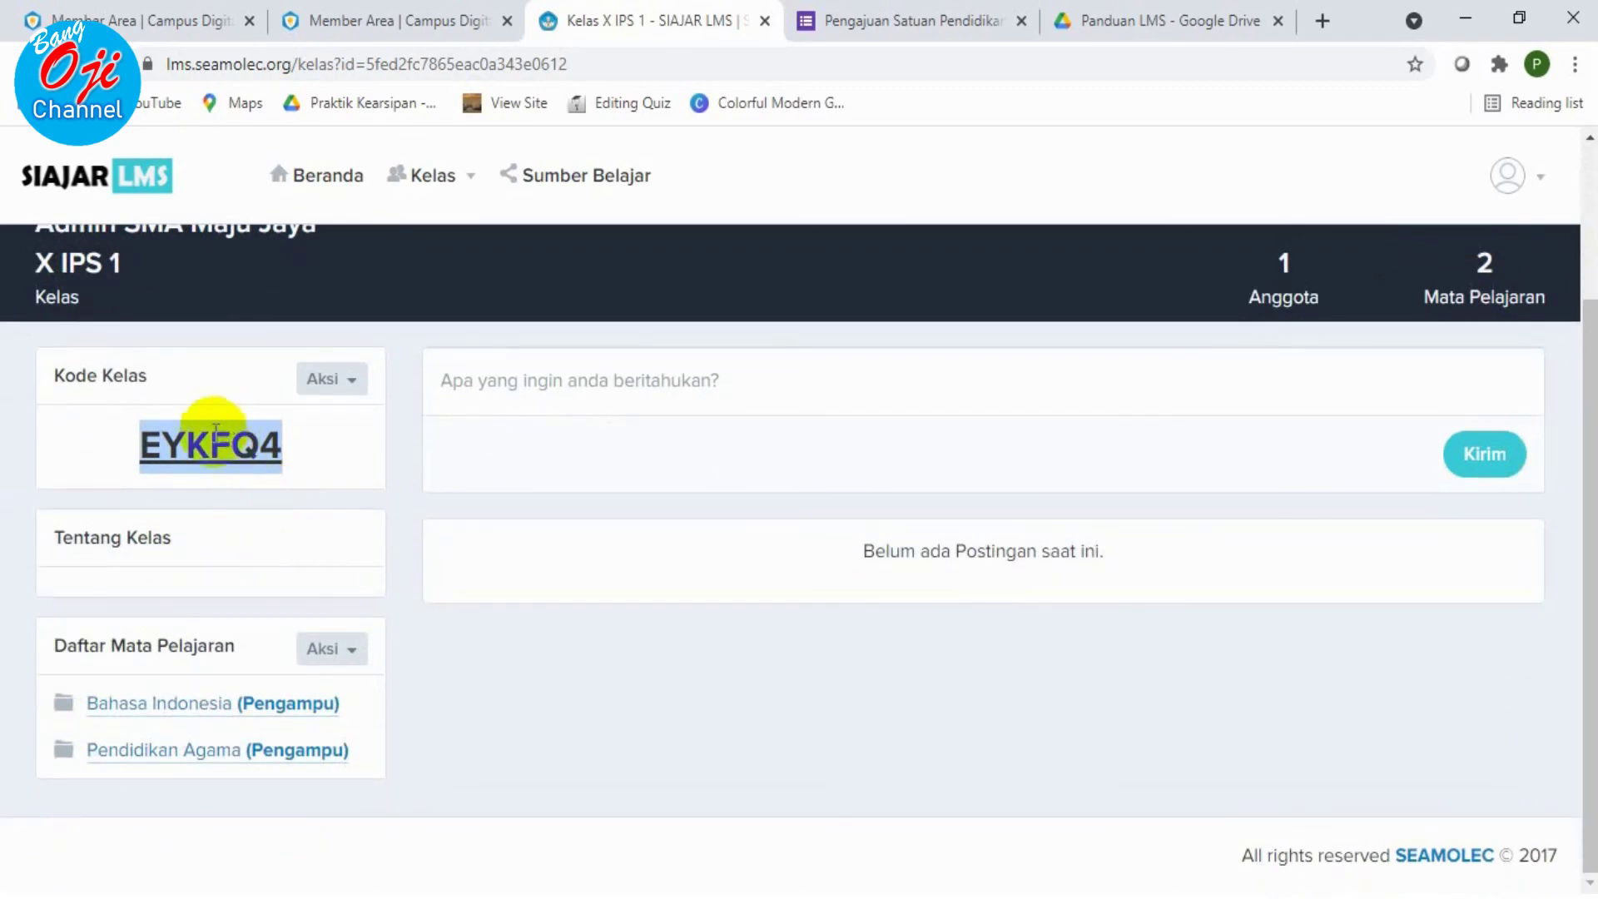
Show the Kunci Kelas action available for the class code without locking the class
click(346, 383)
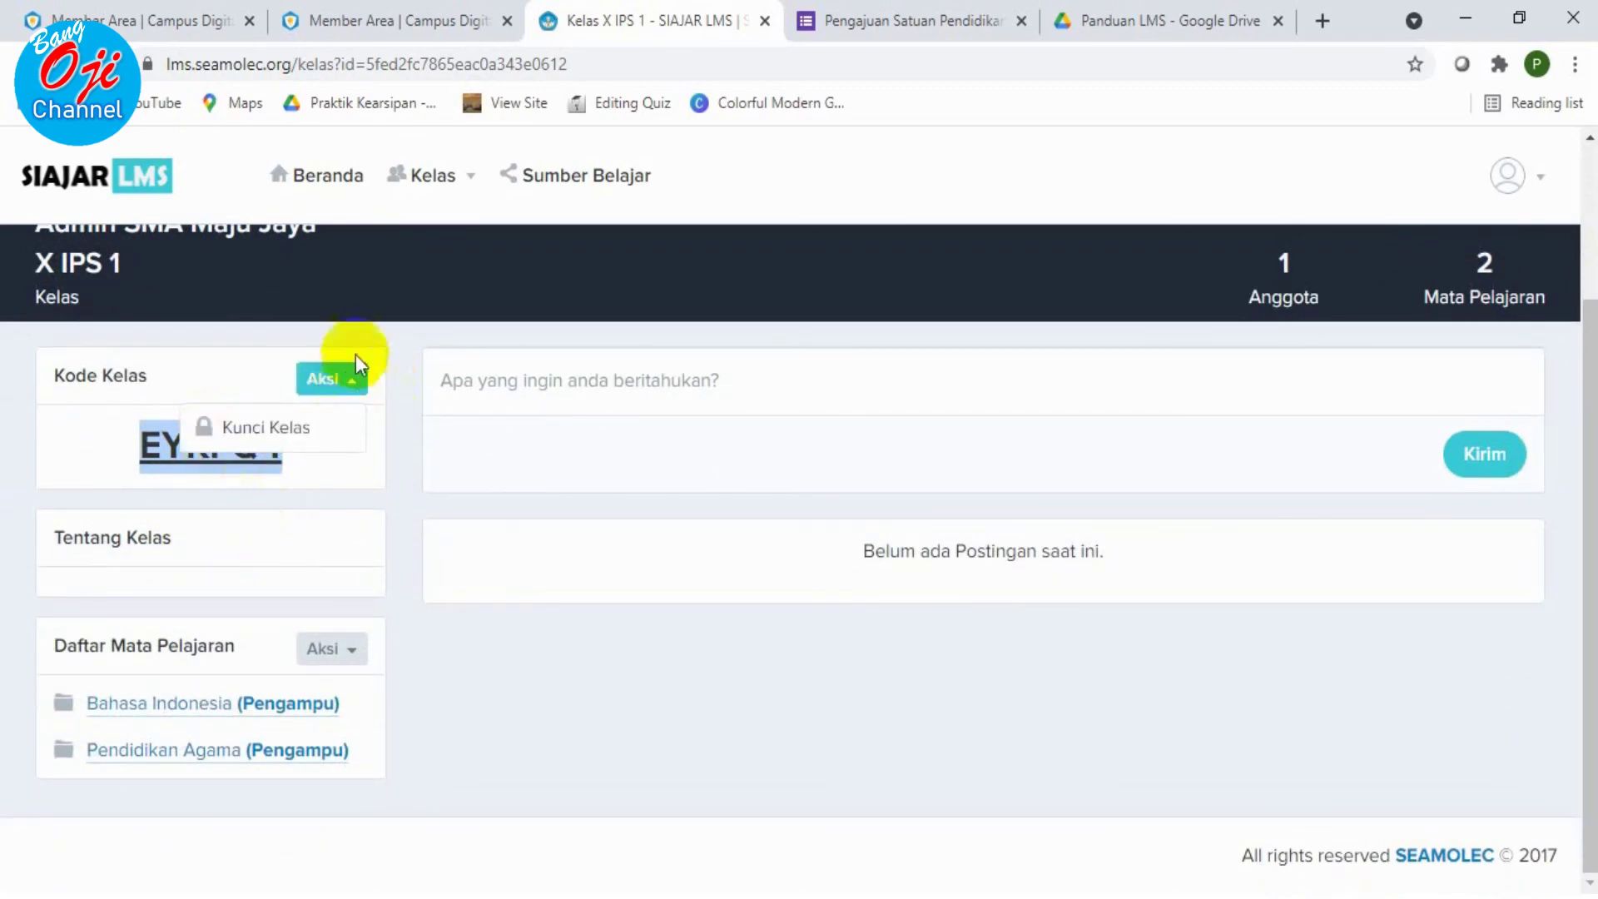
click(410, 392)
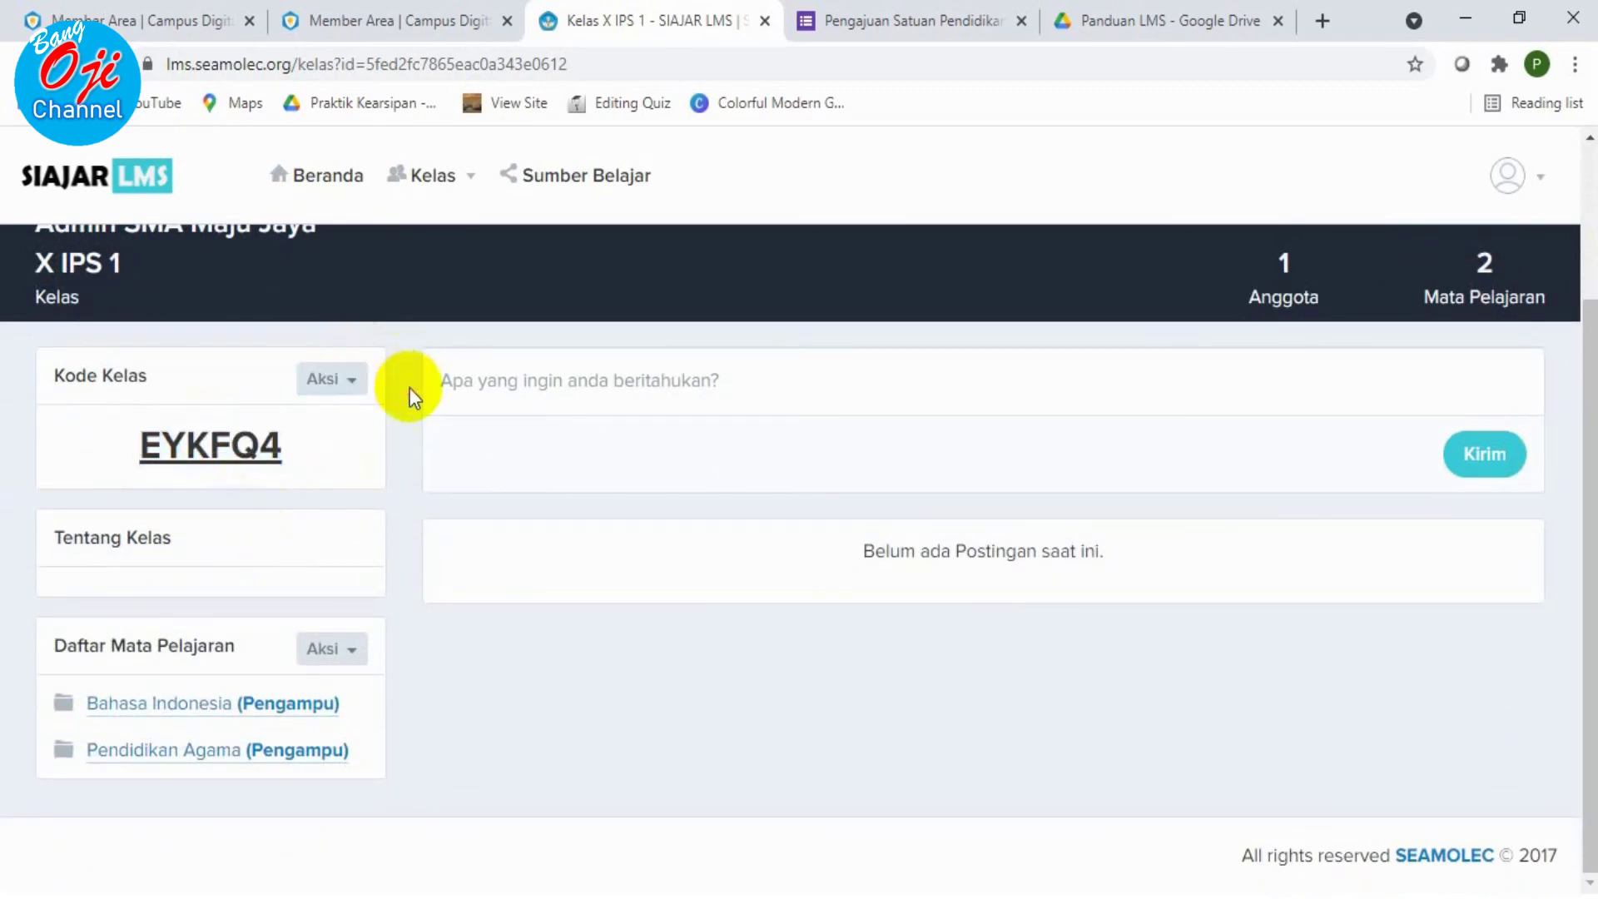
click(356, 389)
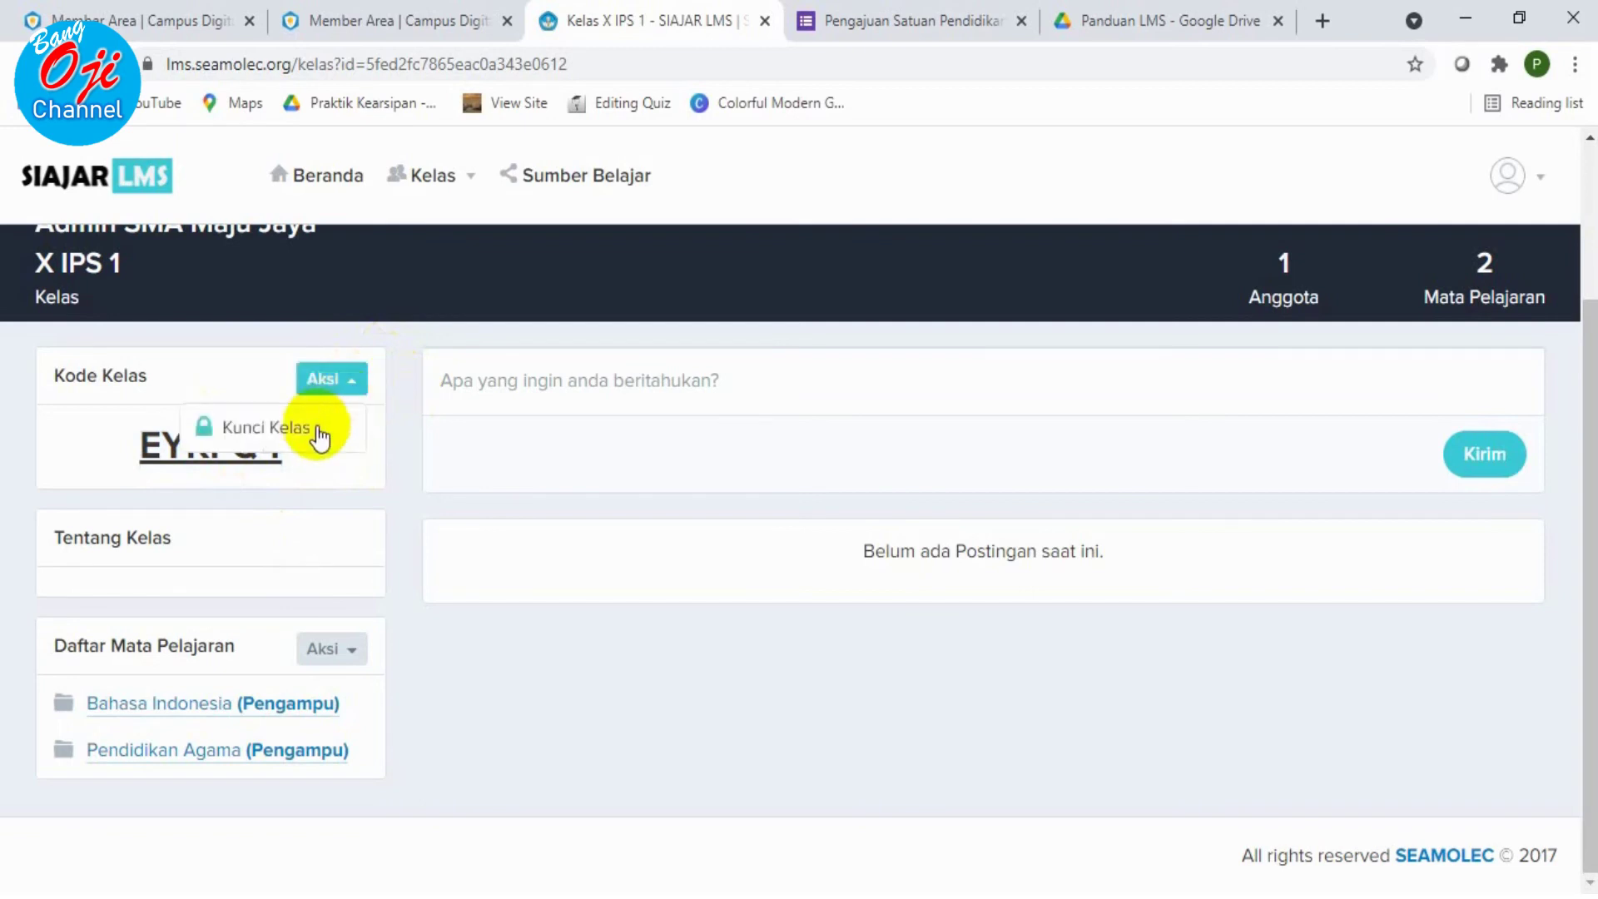
Open the Kelola Mata Pelajaran page for managing the subjects of class X IPS 1
click(348, 650)
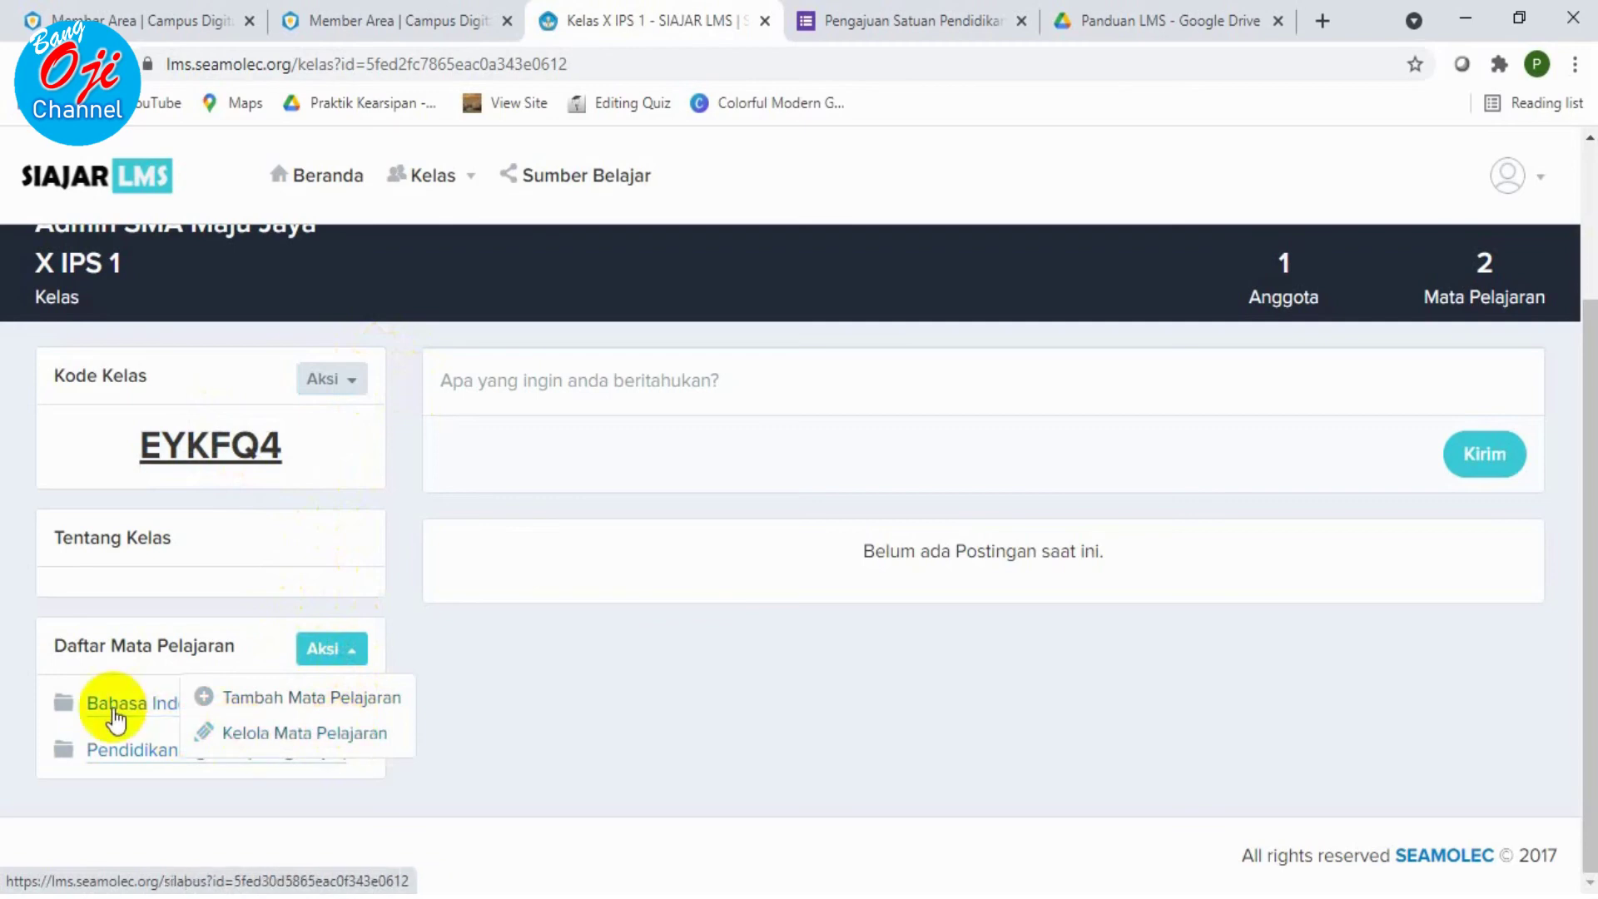
click(233, 736)
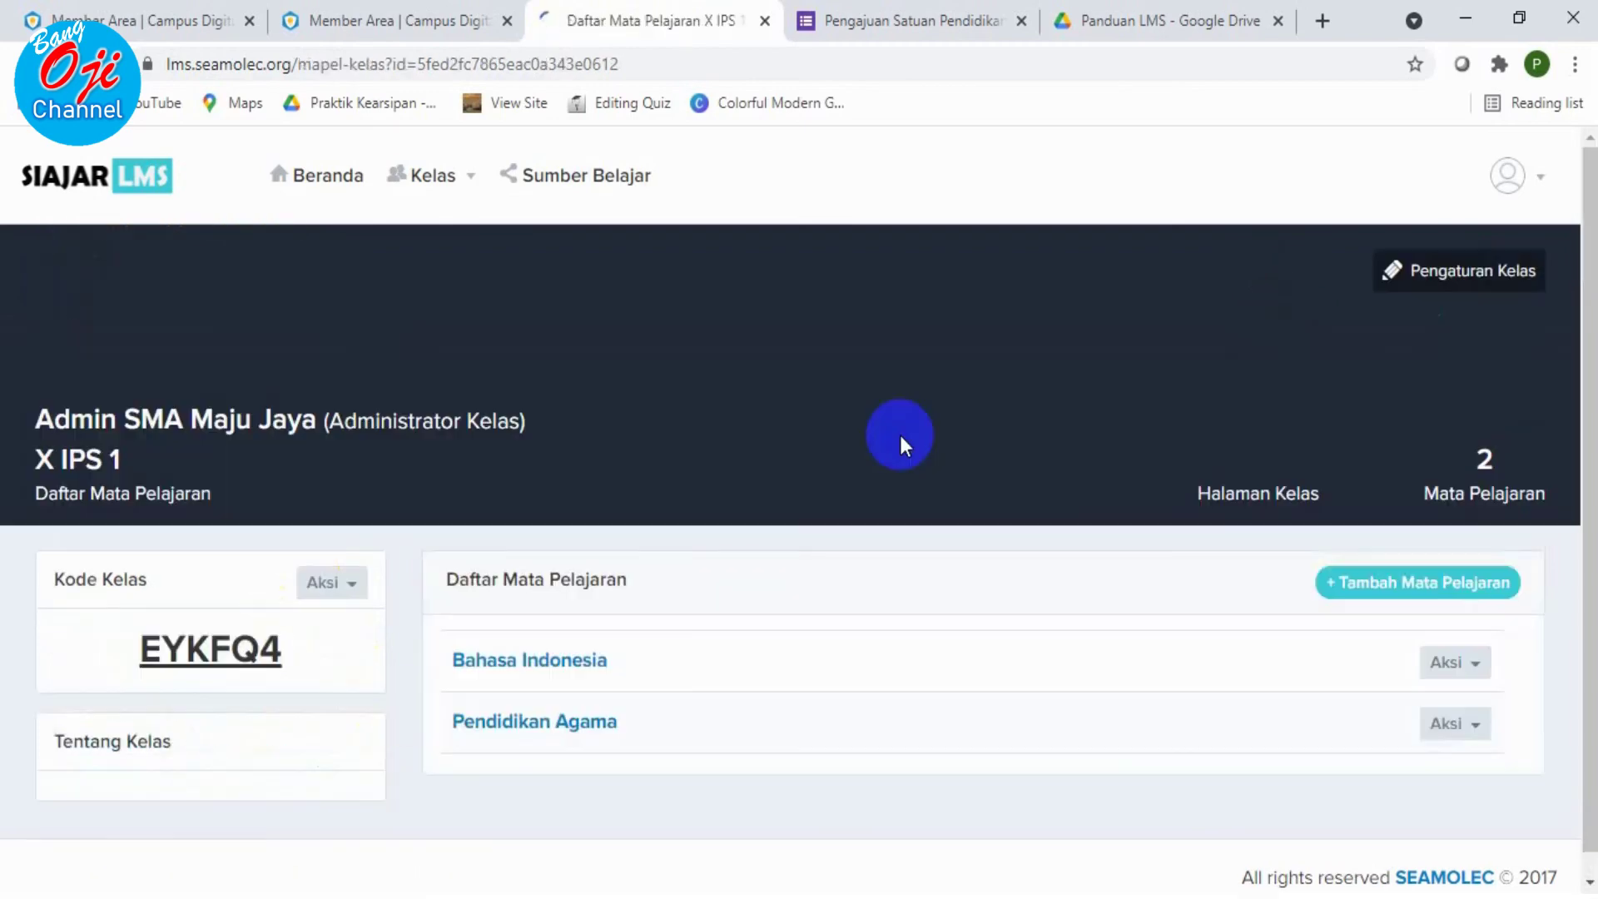
Show the Hapus Mata Pelajaran action for the listed X IPS 1 subjects without deleting any of them
click(1480, 603)
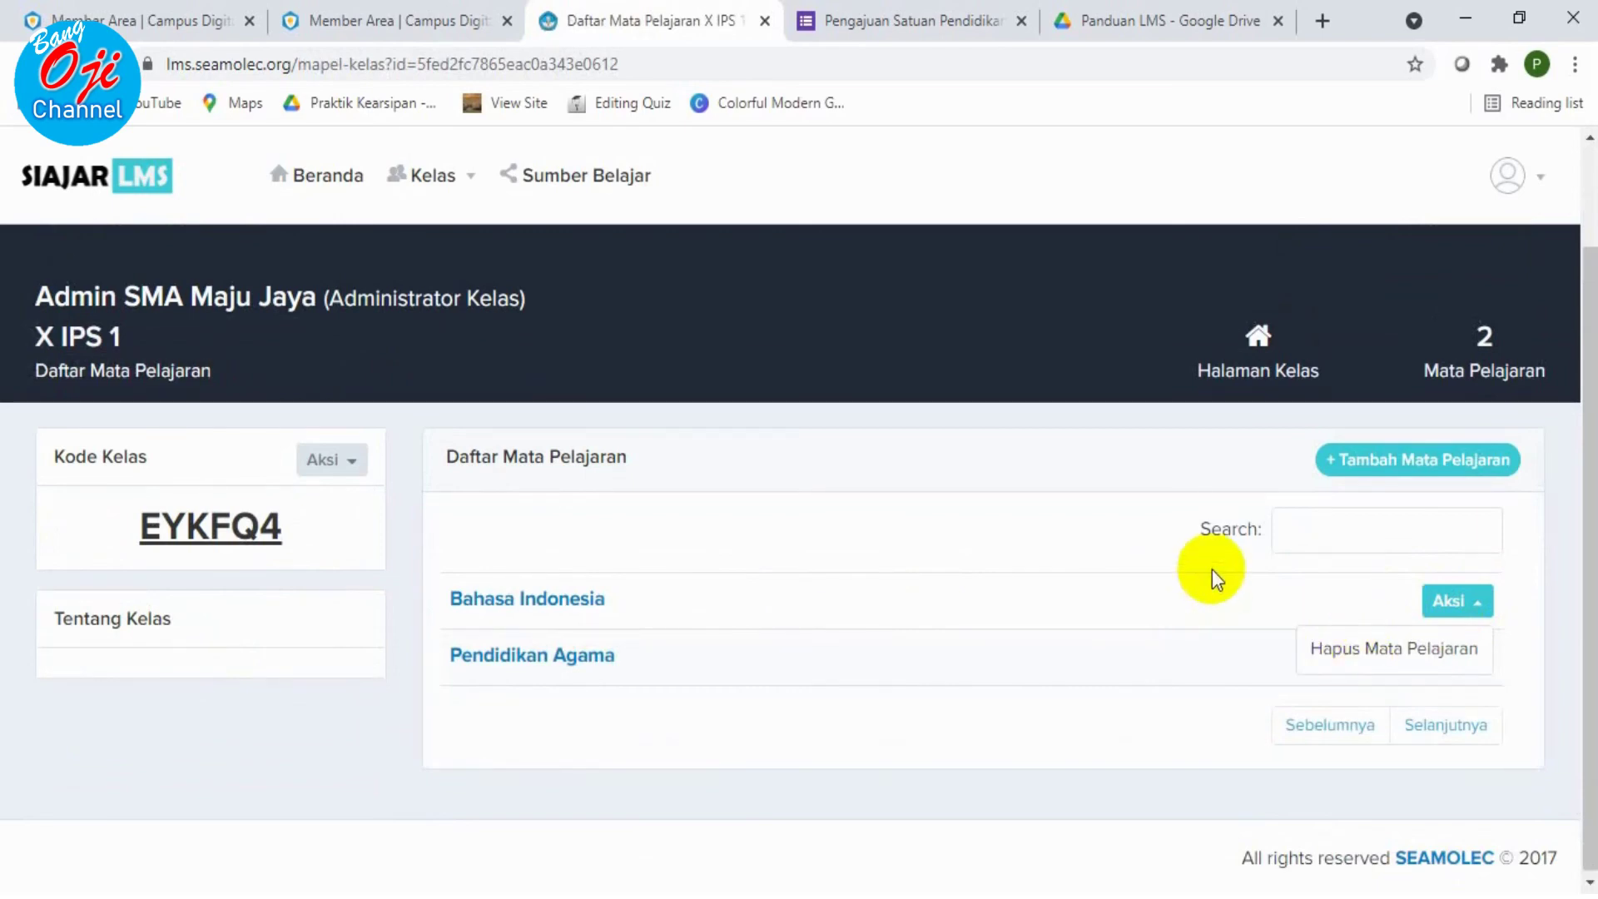
click(1406, 660)
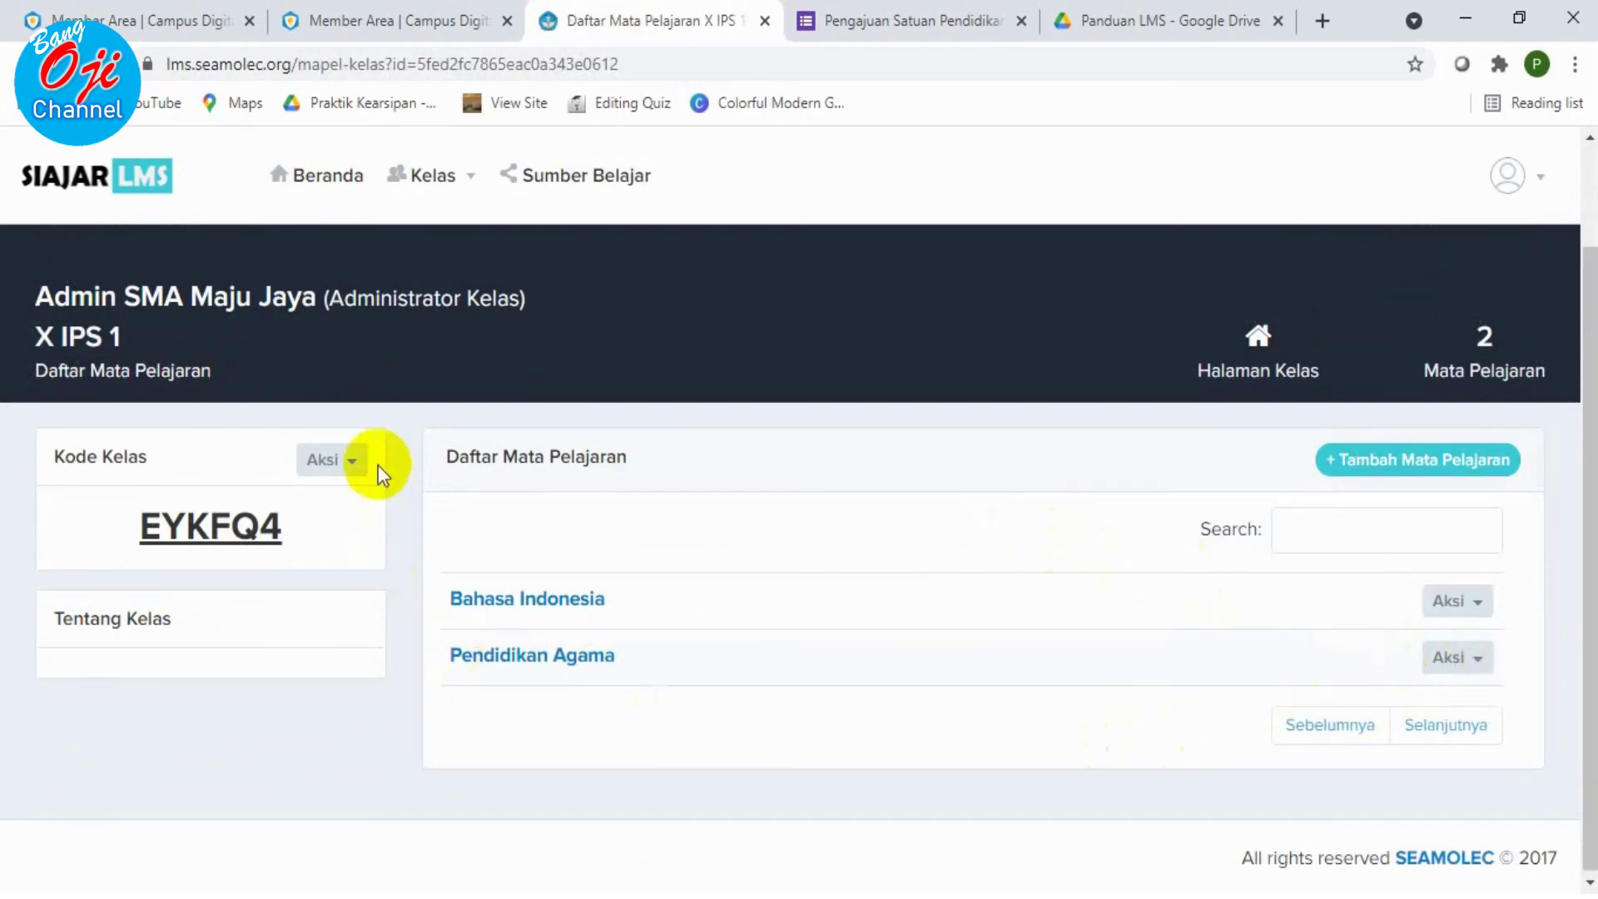
scroll(210, 682, down, 1)
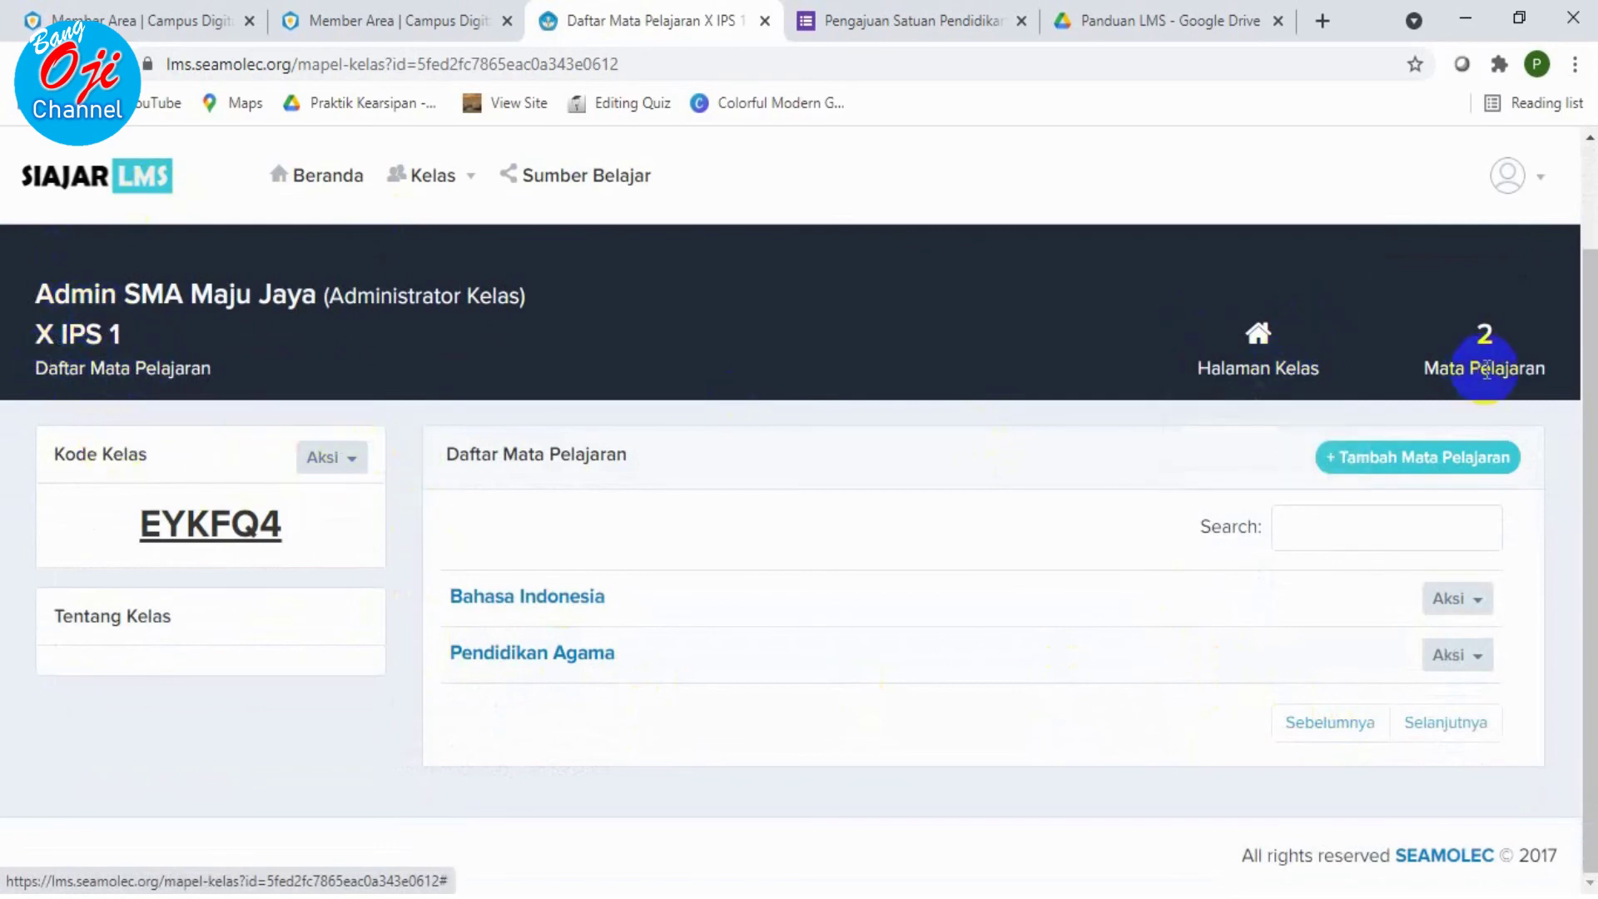
Return to the X IPS 1 class page and open its Bahasa Indonesia subject
click(1227, 337)
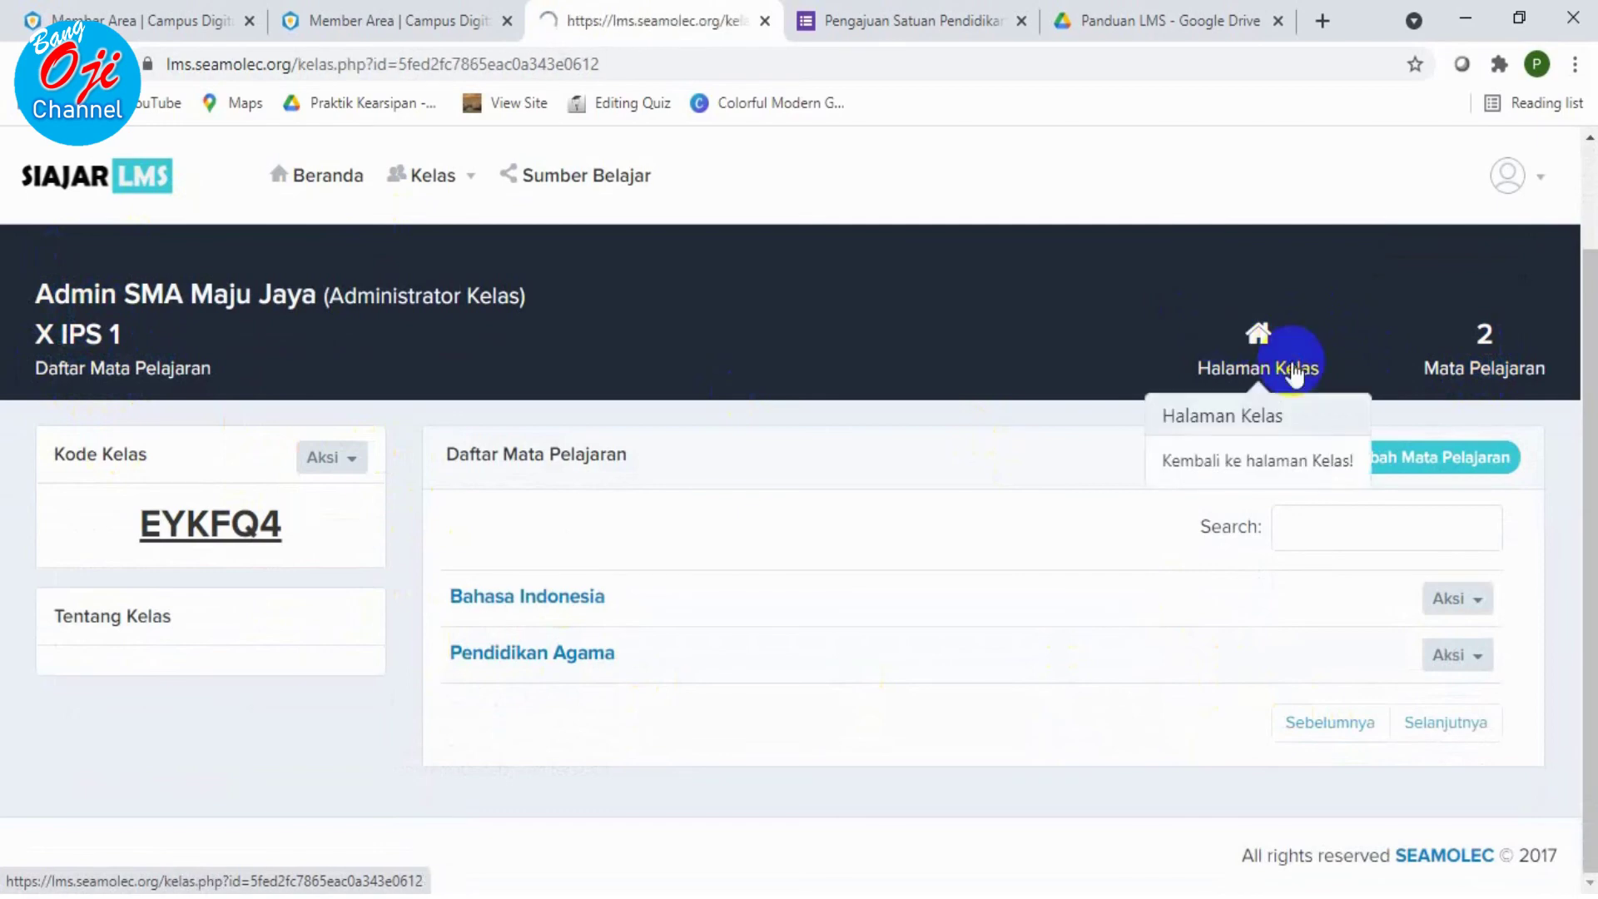
scroll(180, 581, down, 3)
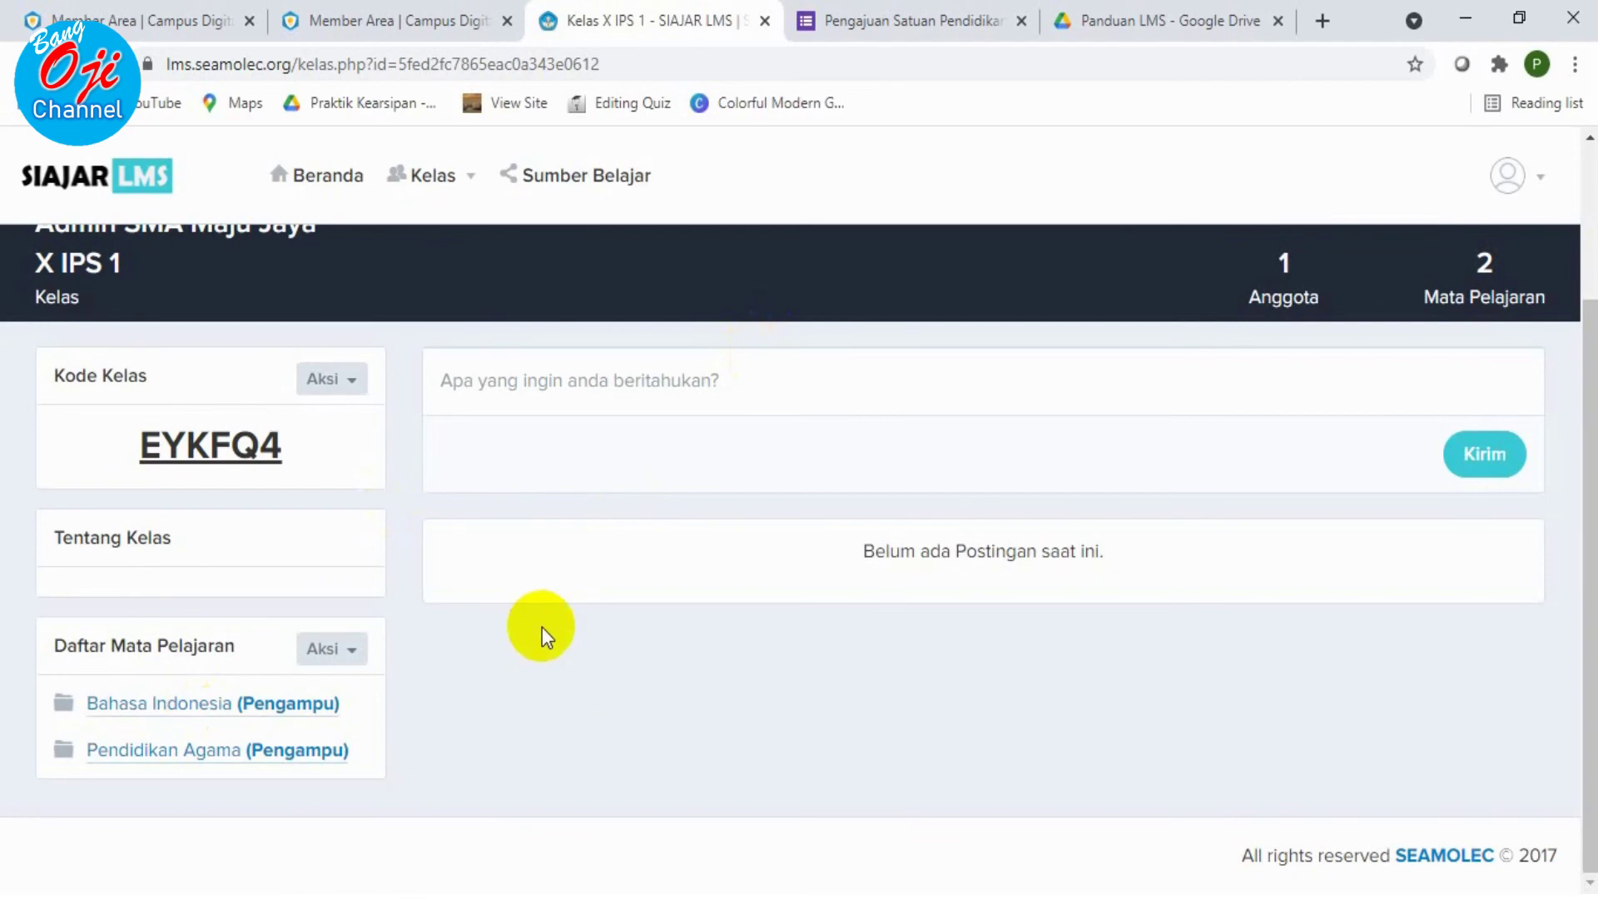
click(234, 708)
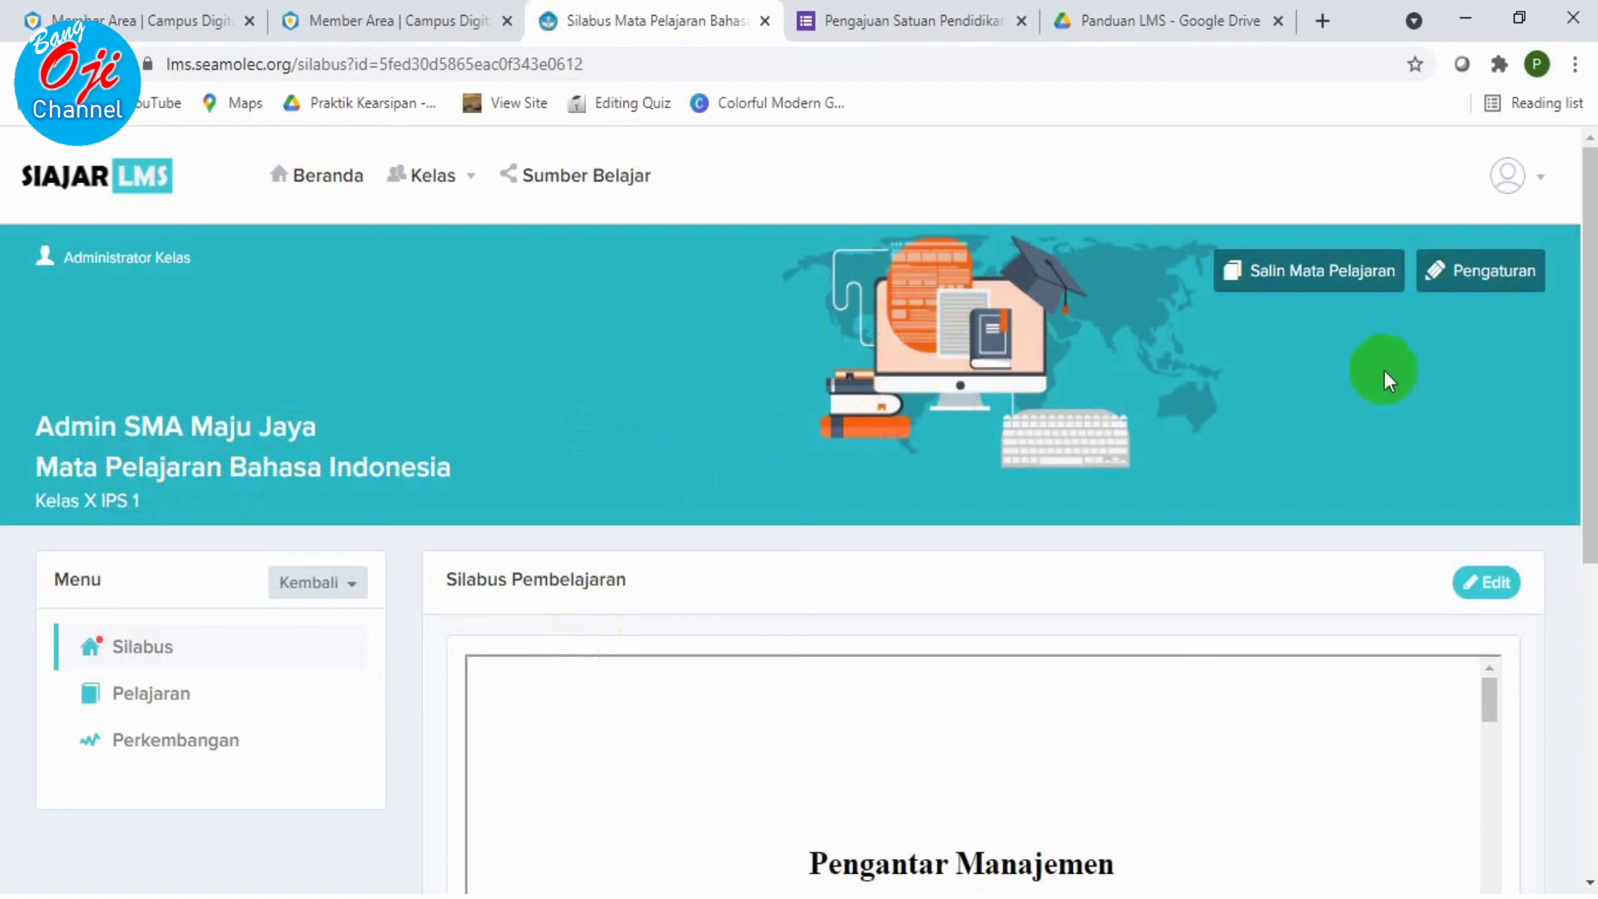
View the Bahasa Indonesia subject settings without changing them, and look through its Silabus Pembelajaran document
click(1498, 271)
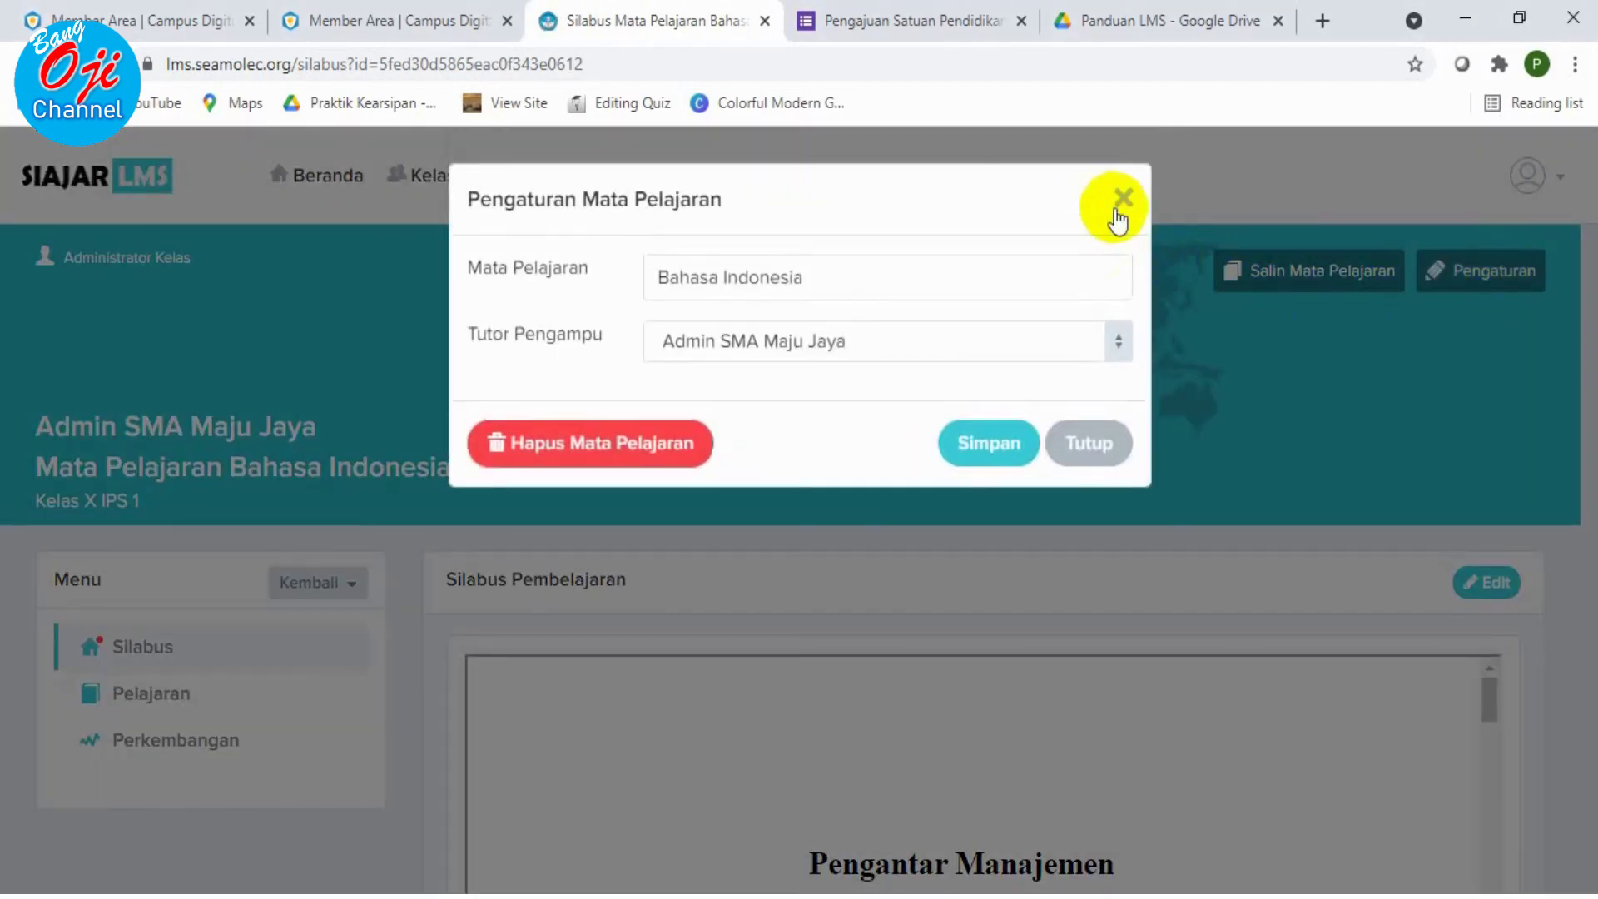
click(1116, 208)
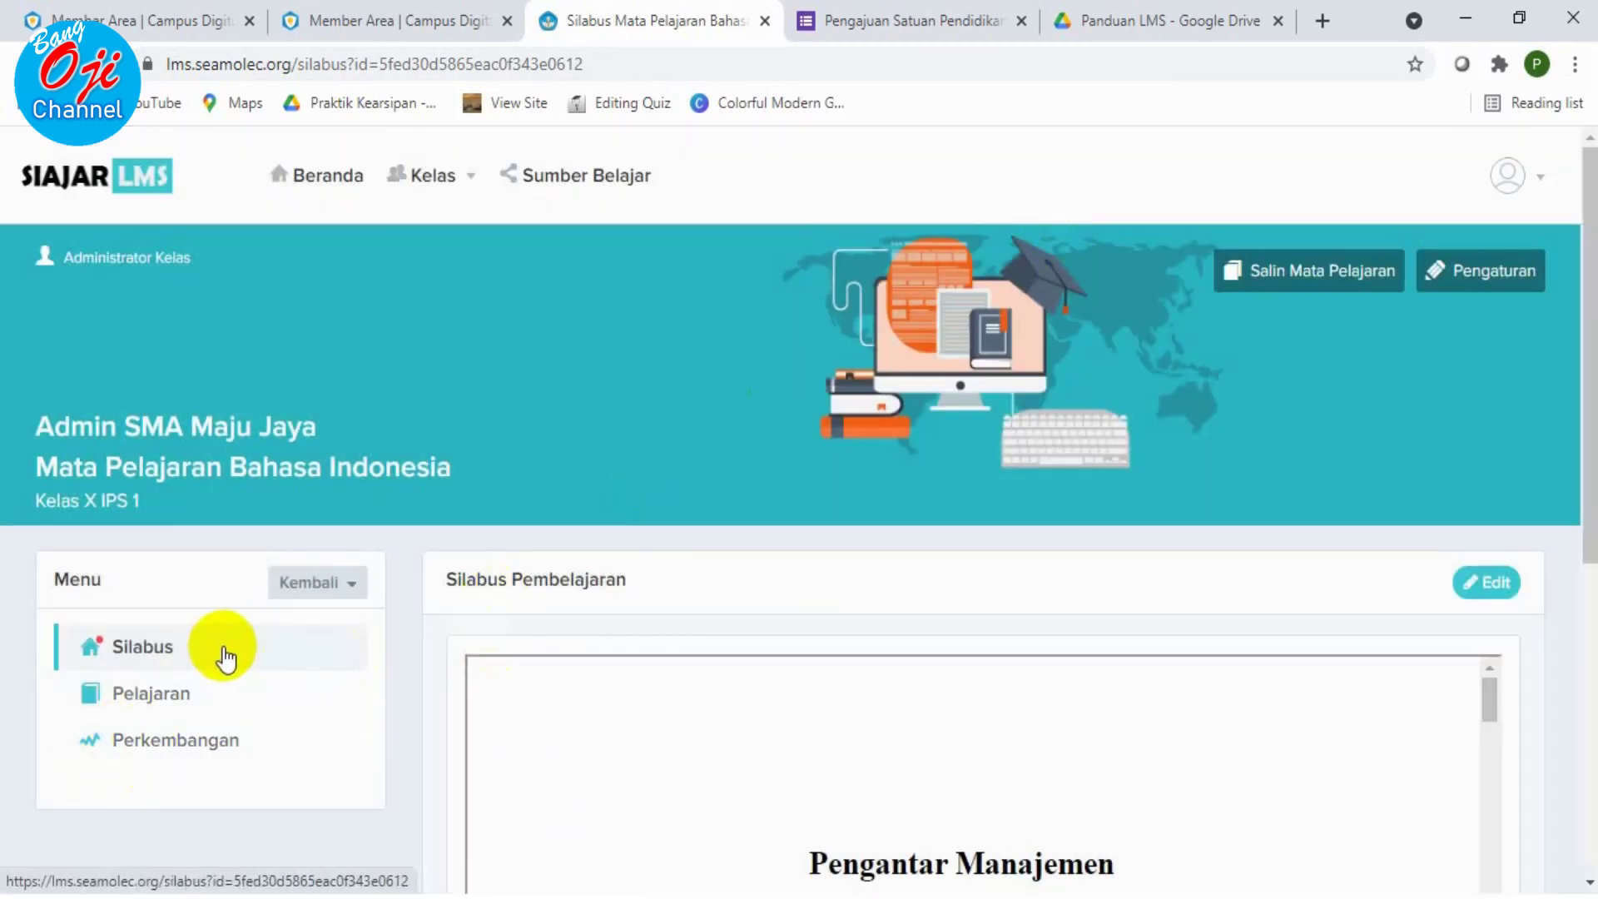
scroll(1151, 583, down, 3)
scroll(1144, 596, down, 8)
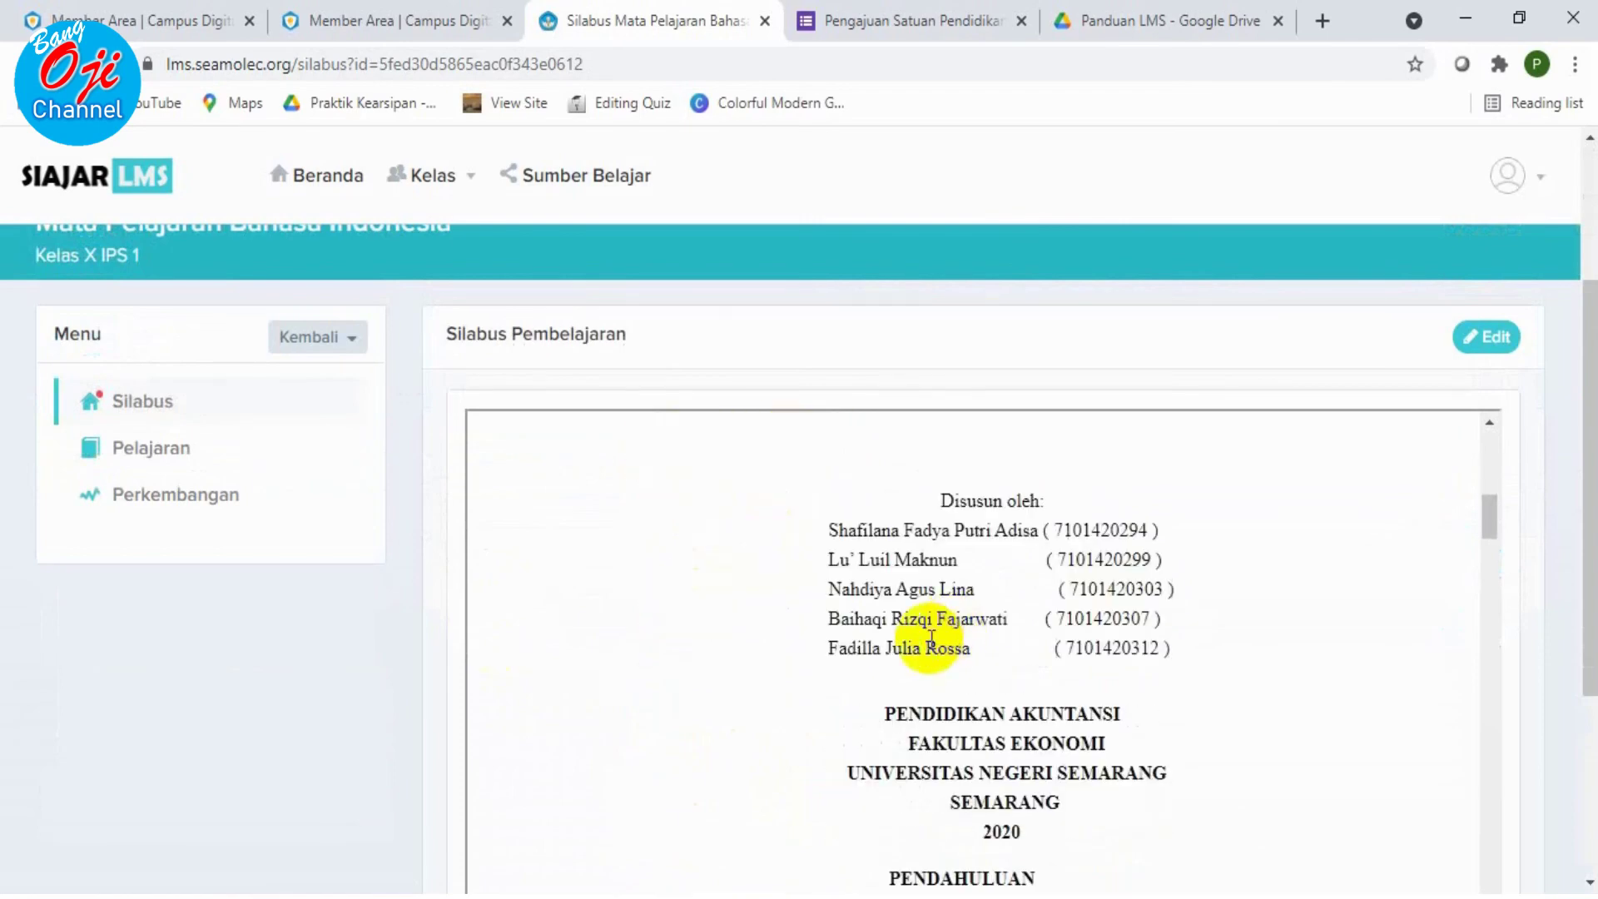
scroll(928, 632, up, 5)
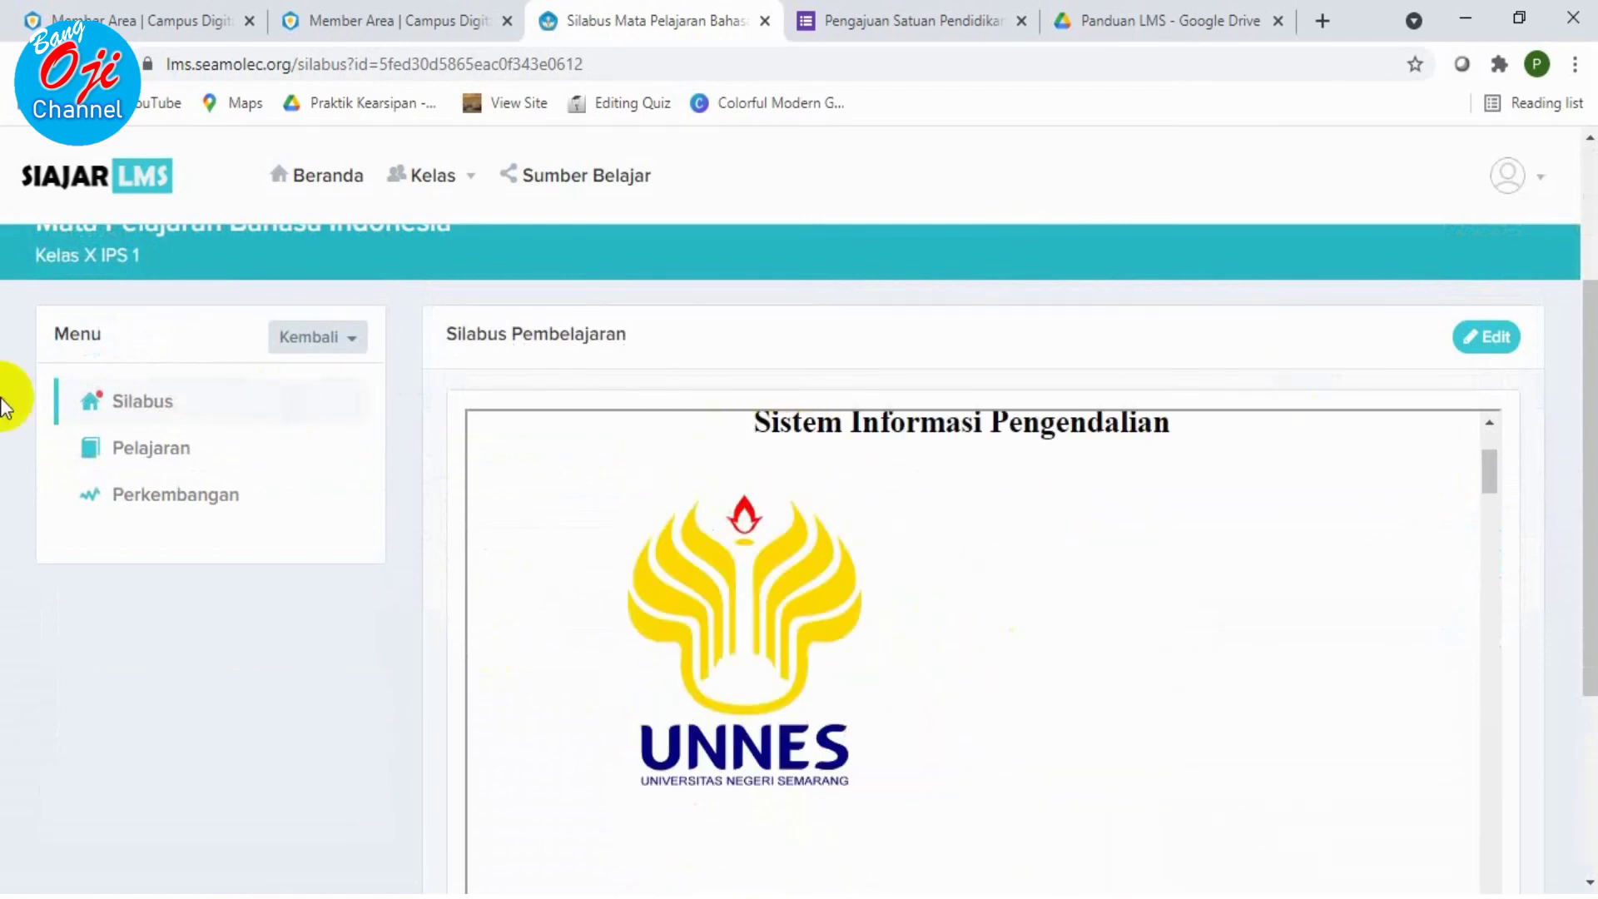
Open the Pelajaran page of Bahasa Indonesia, bring up the Tambah Kegiatan Pembelajaran form, and review its Nama and Prasyarat fields
click(126, 448)
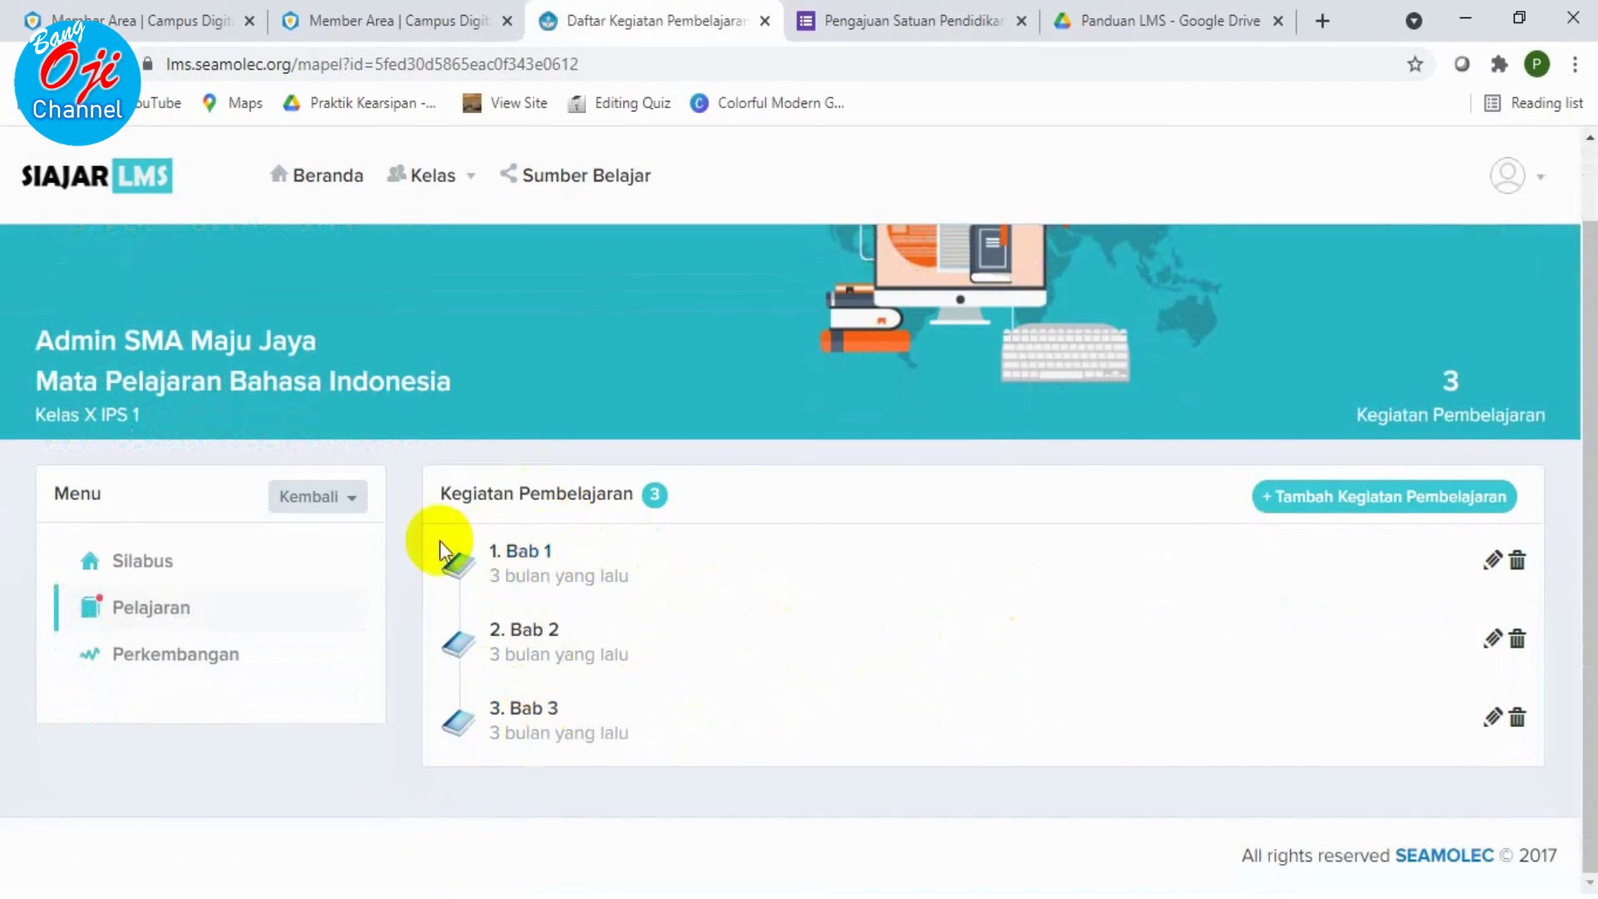
click(1321, 500)
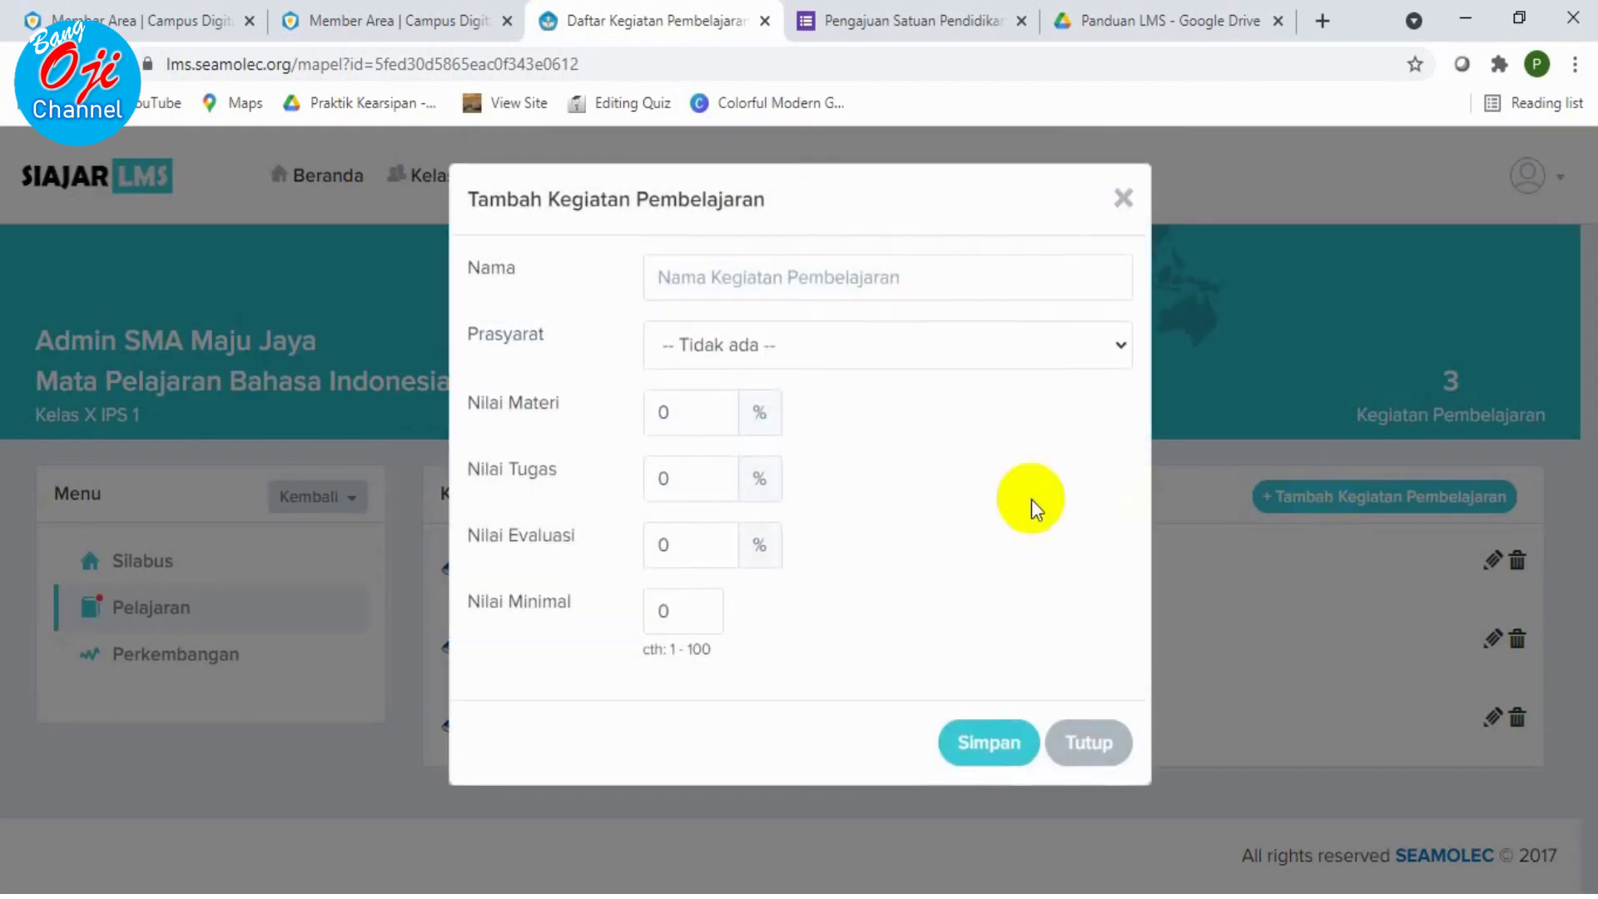
click(777, 277)
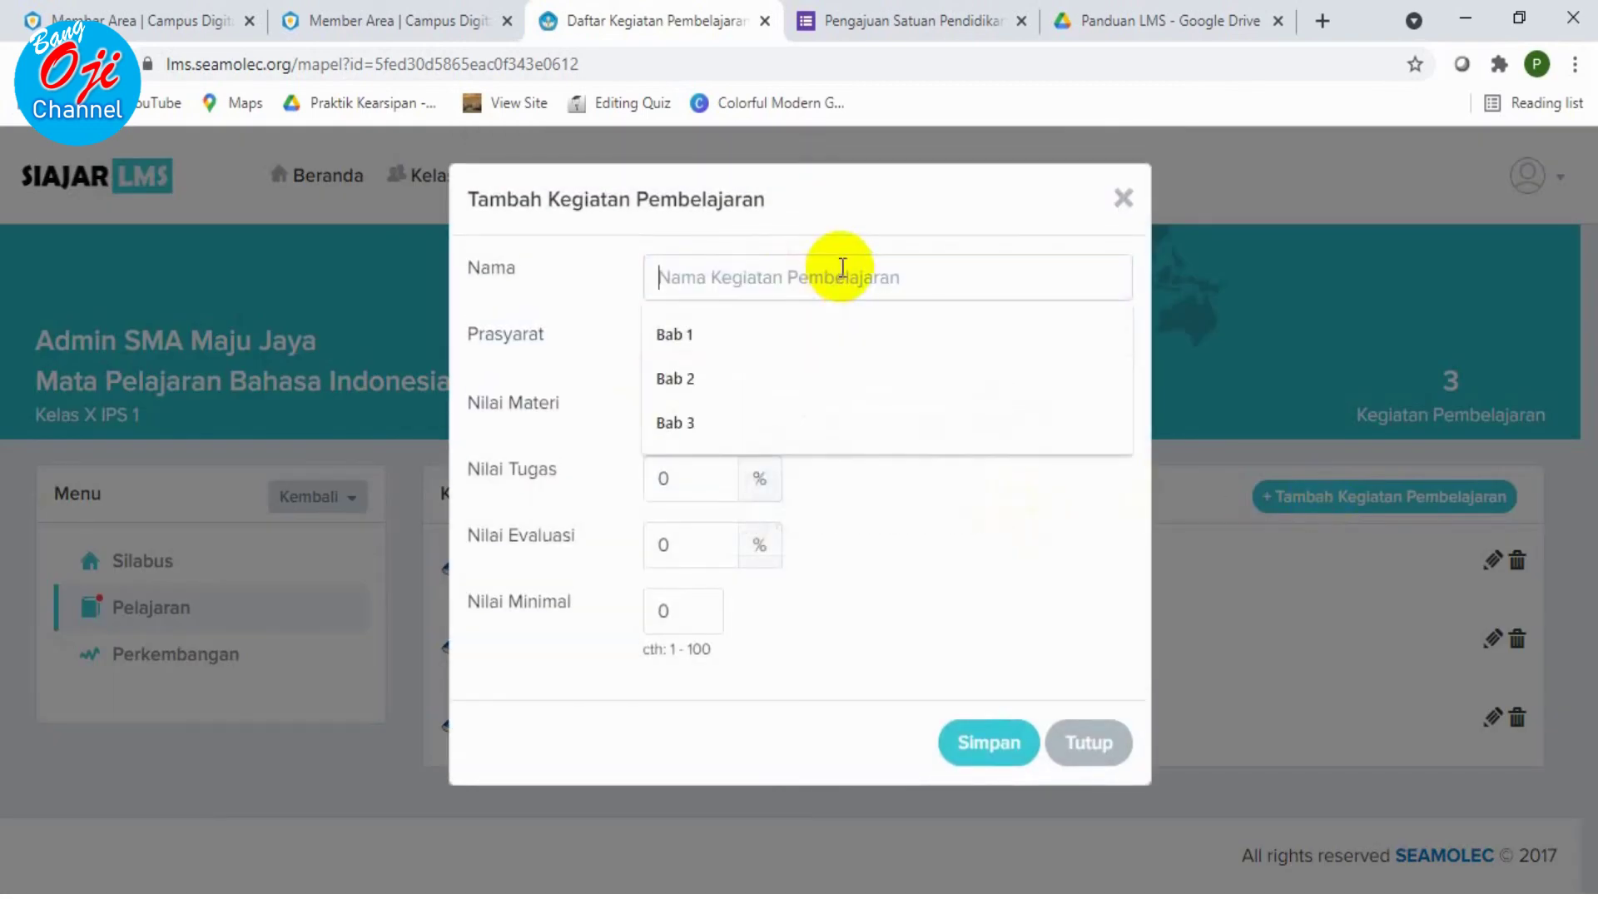
click(953, 225)
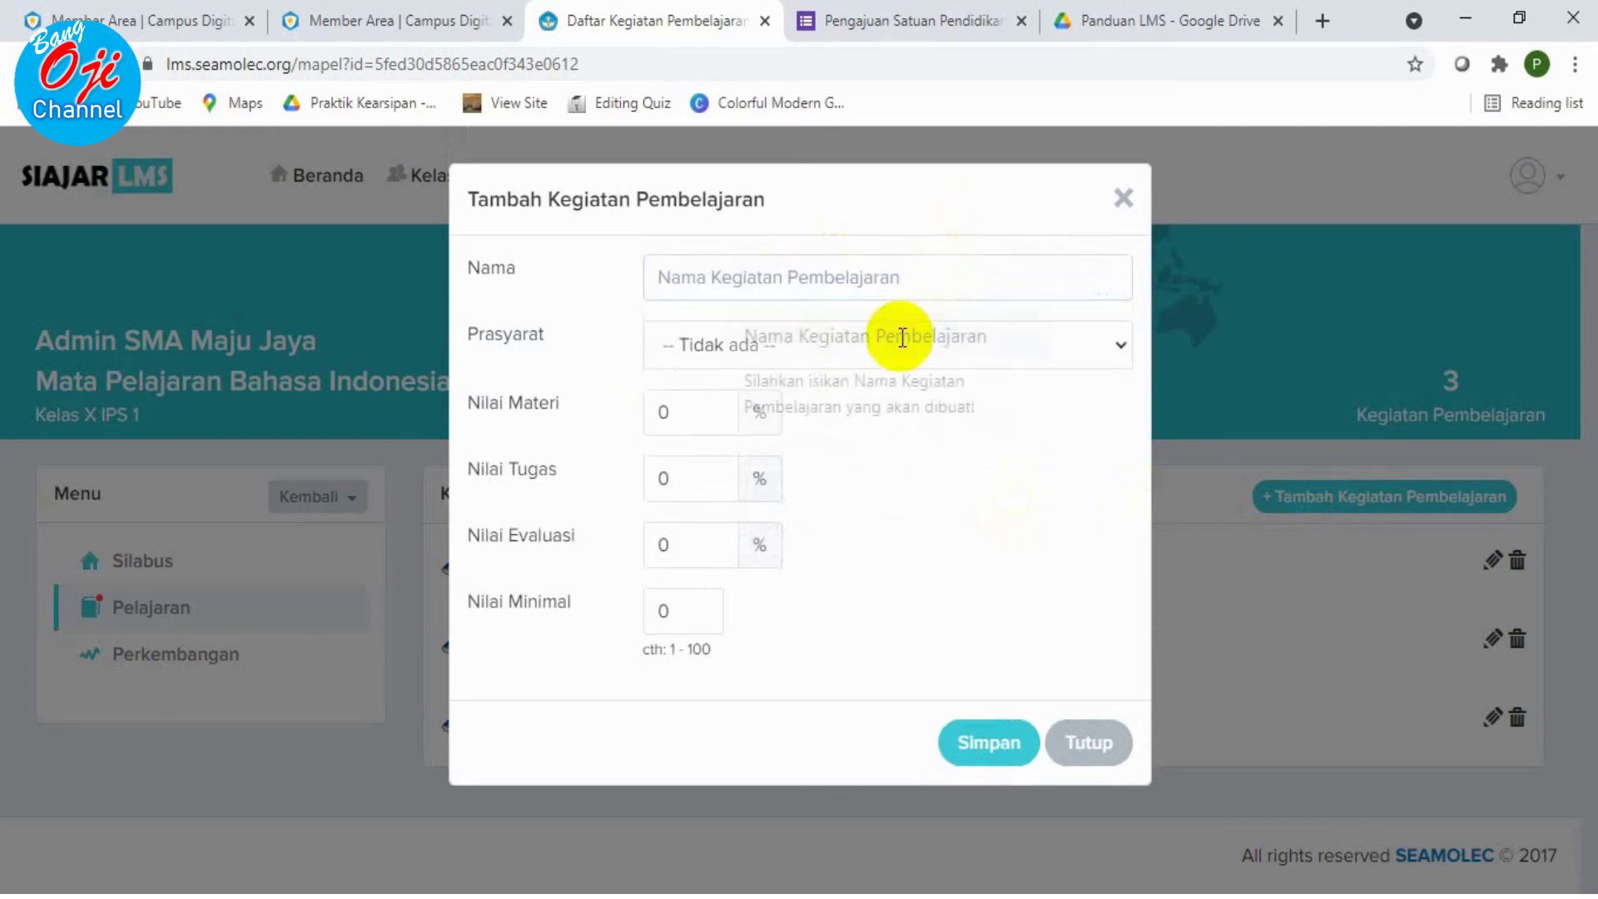
mouse_move(906, 347)
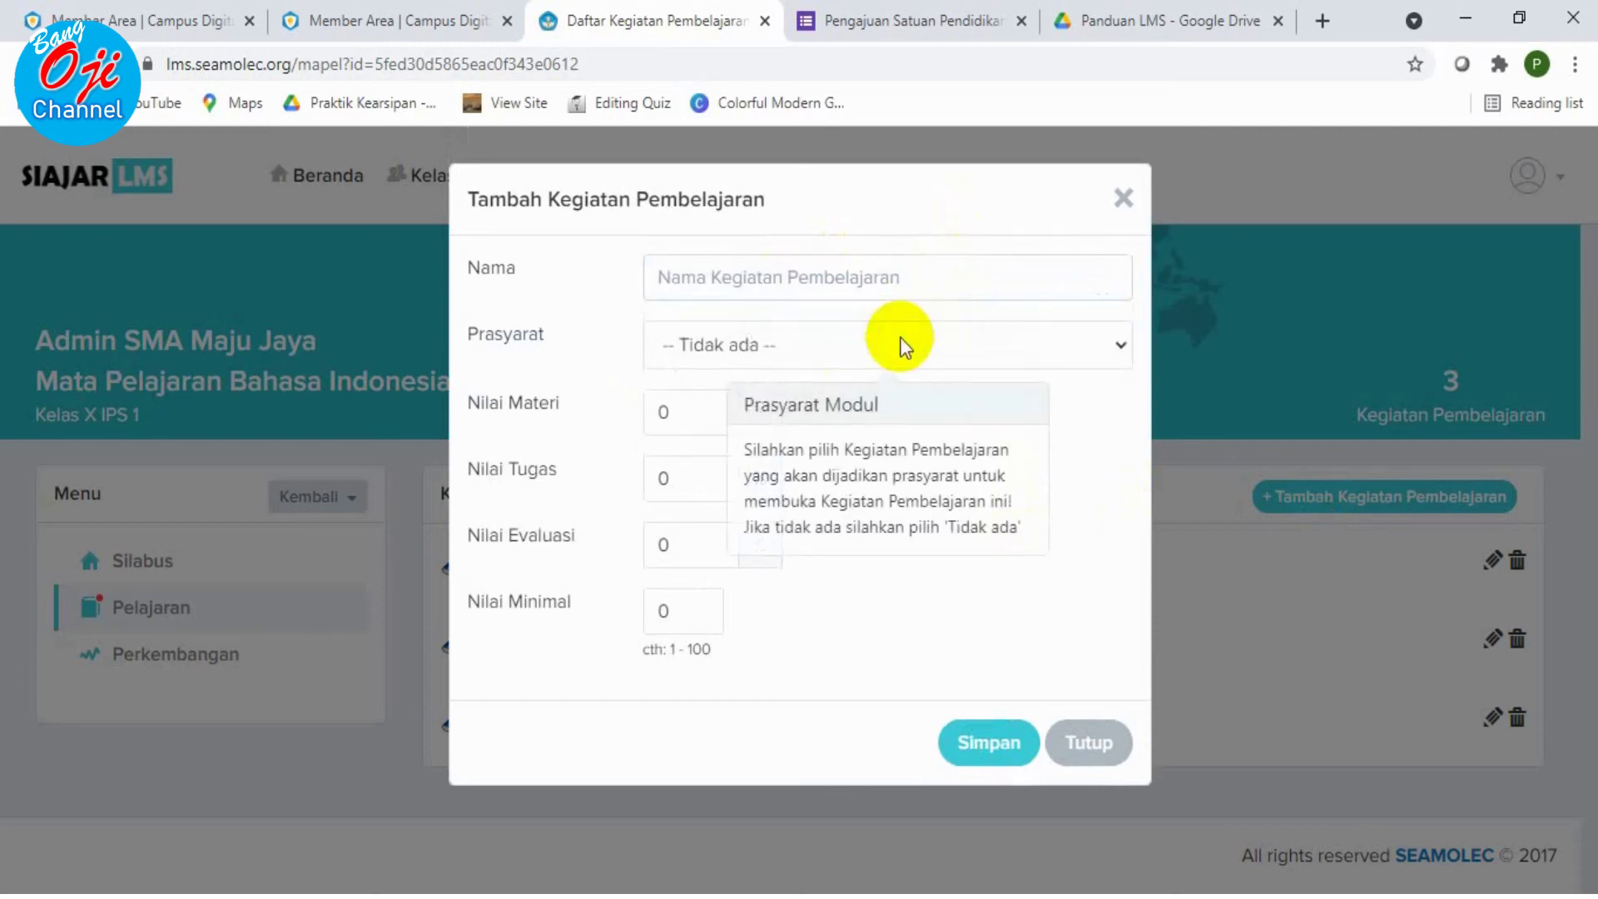
Set the new activity's Nilai Materi to 30%, Nilai Tugas to 50%, Nilai Evaluasi to 20% and Nilai Minimal to 60
drag(688, 408, 636, 414)
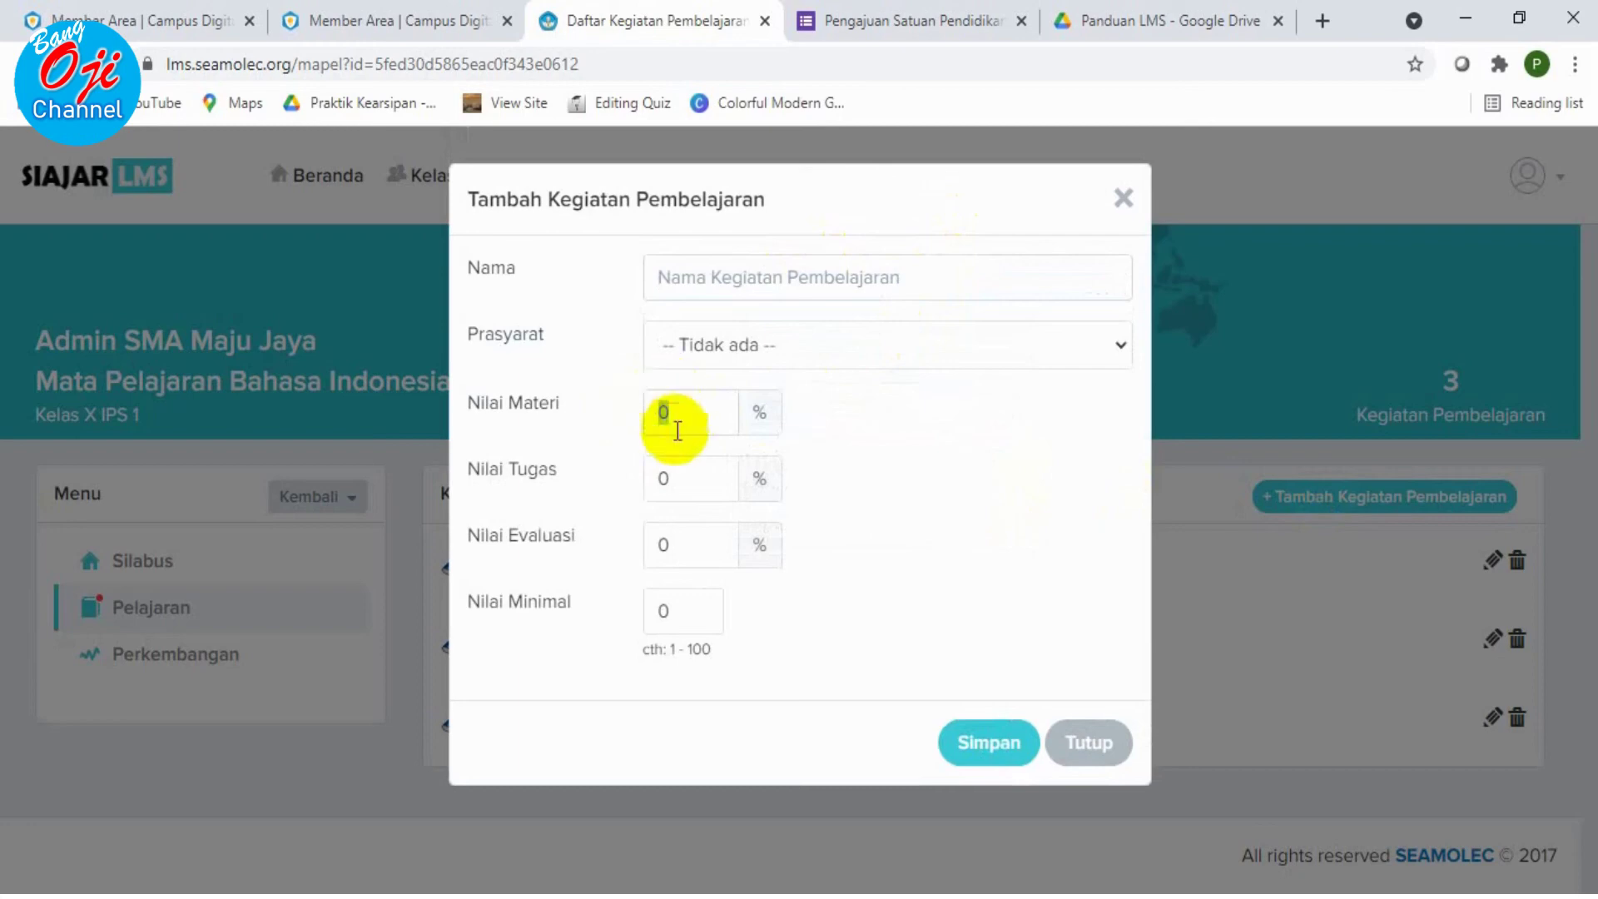
double_click(696, 476)
text(50)
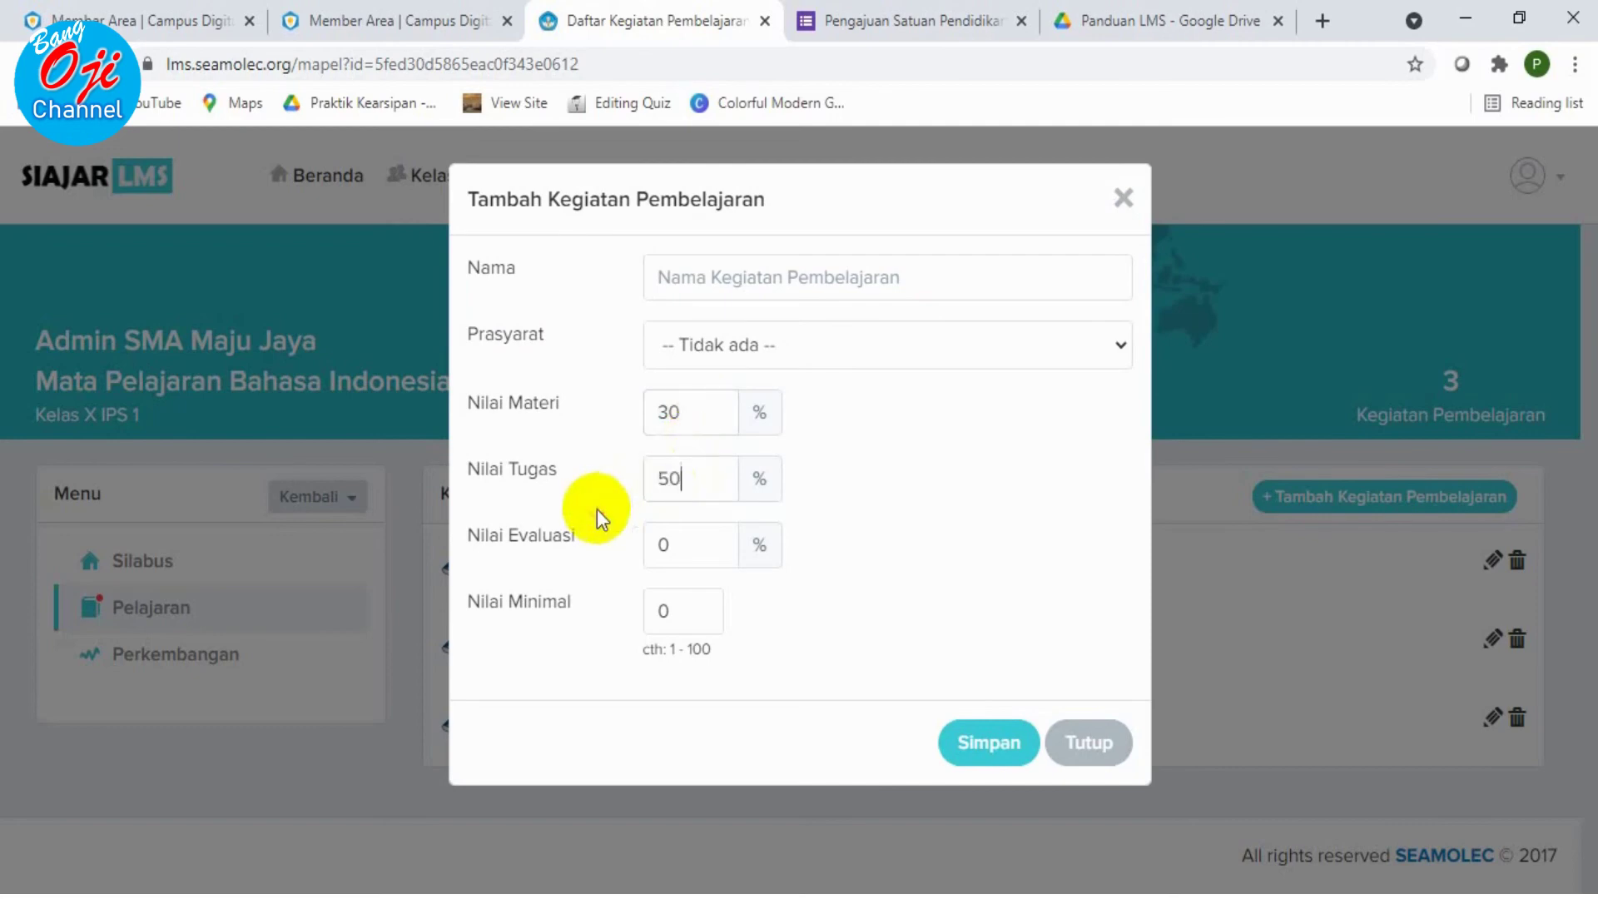
click(707, 537)
drag(706, 537, 614, 556)
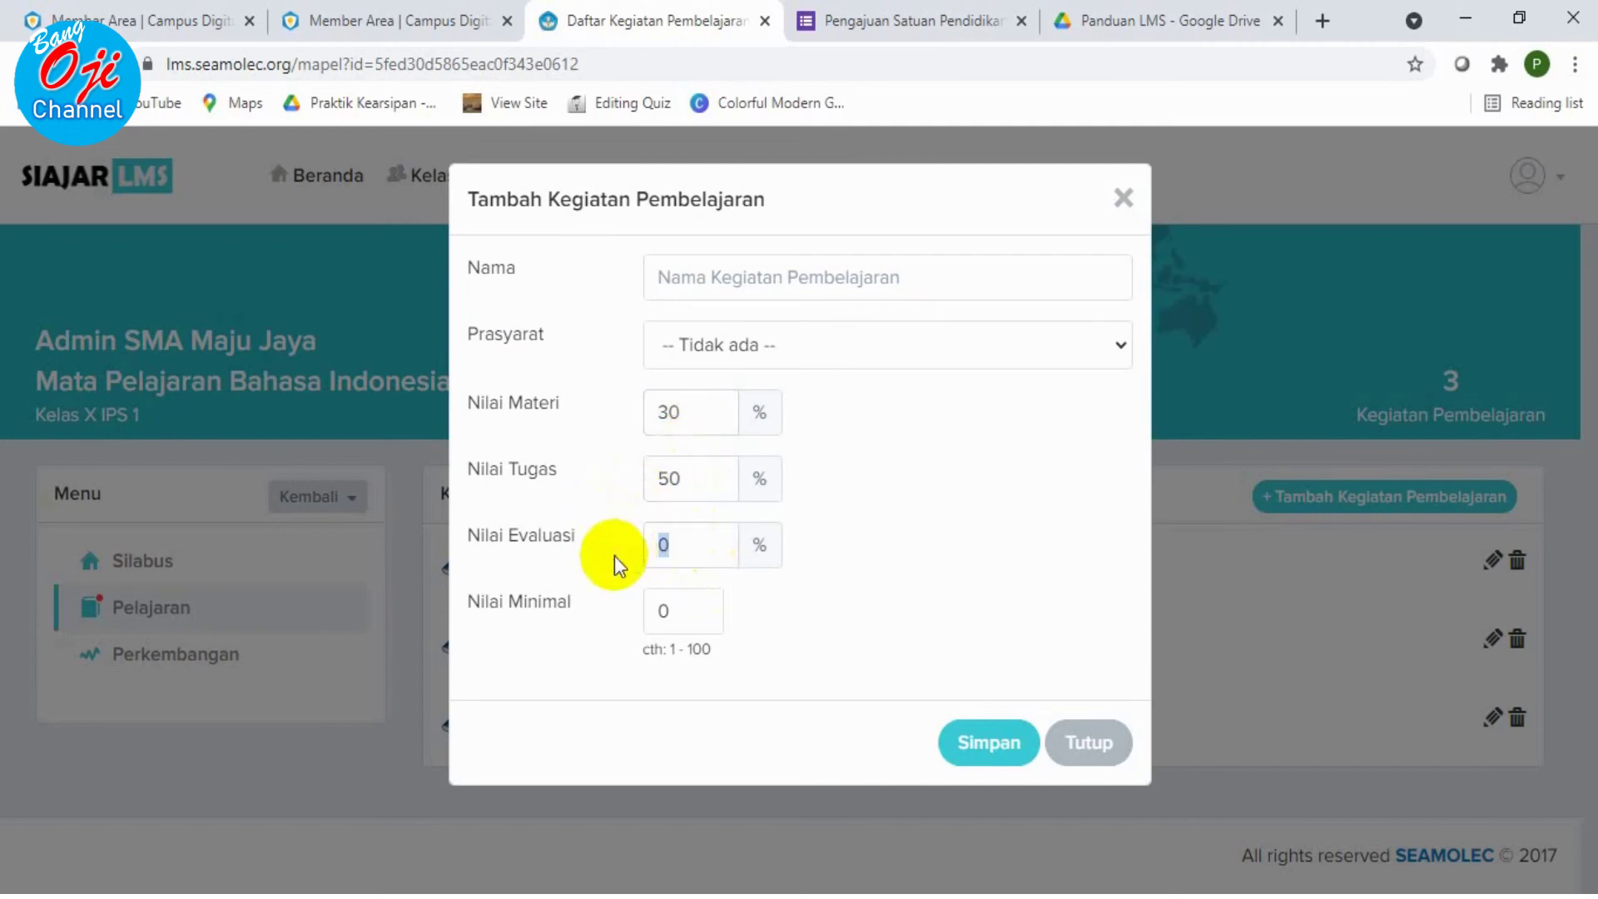
text(20)
double_click(665, 611)
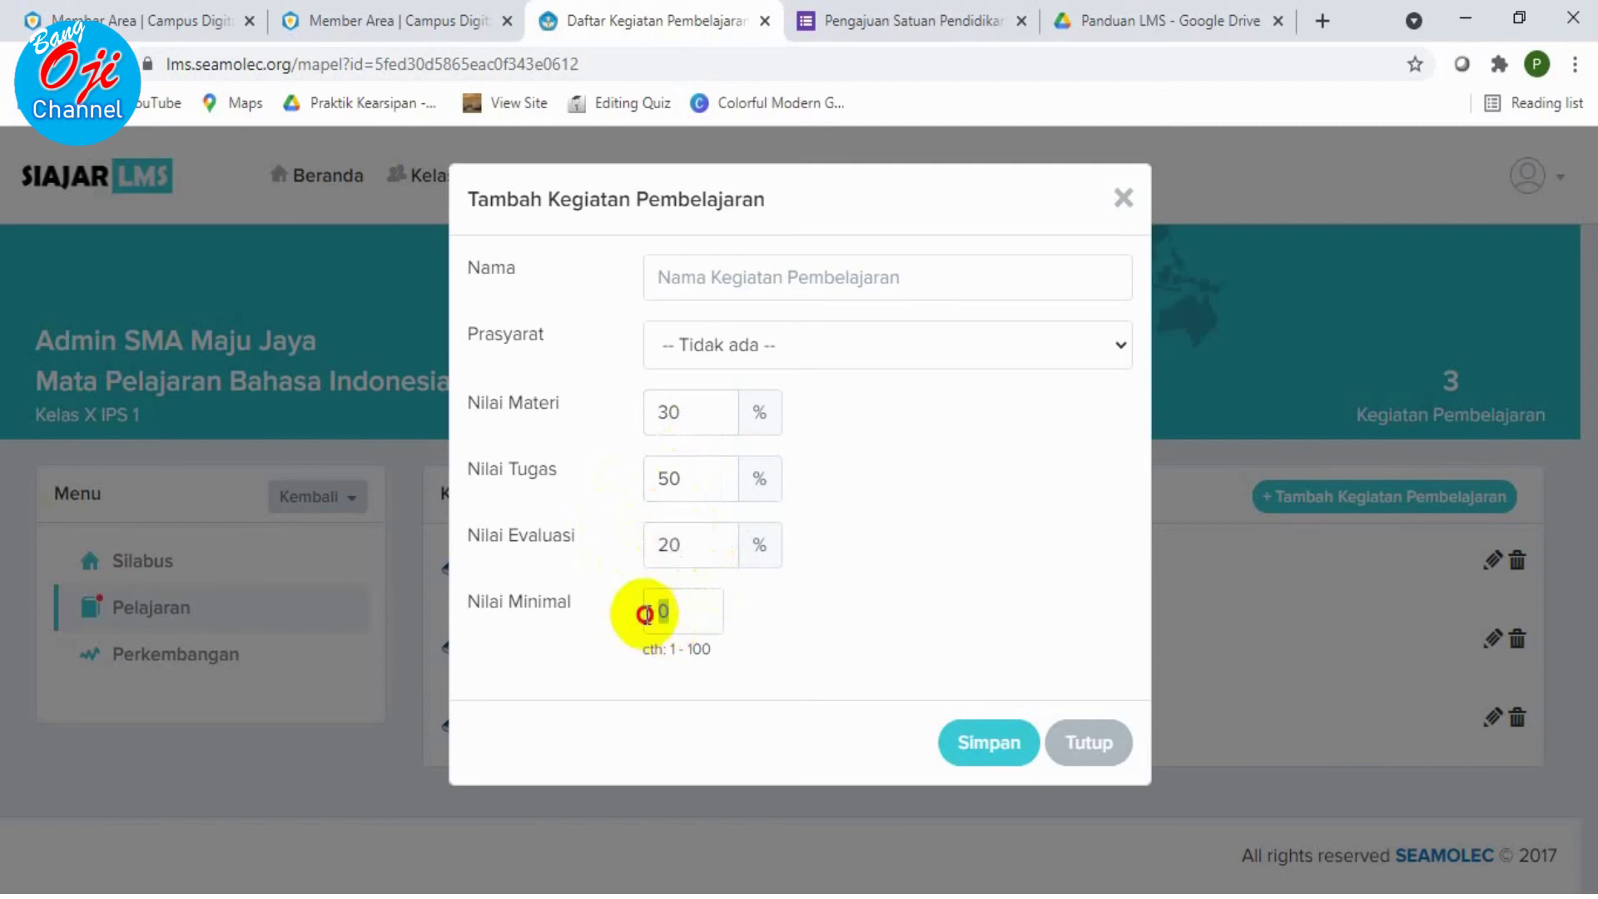
text(60)
mouse_move(885, 335)
click(840, 287)
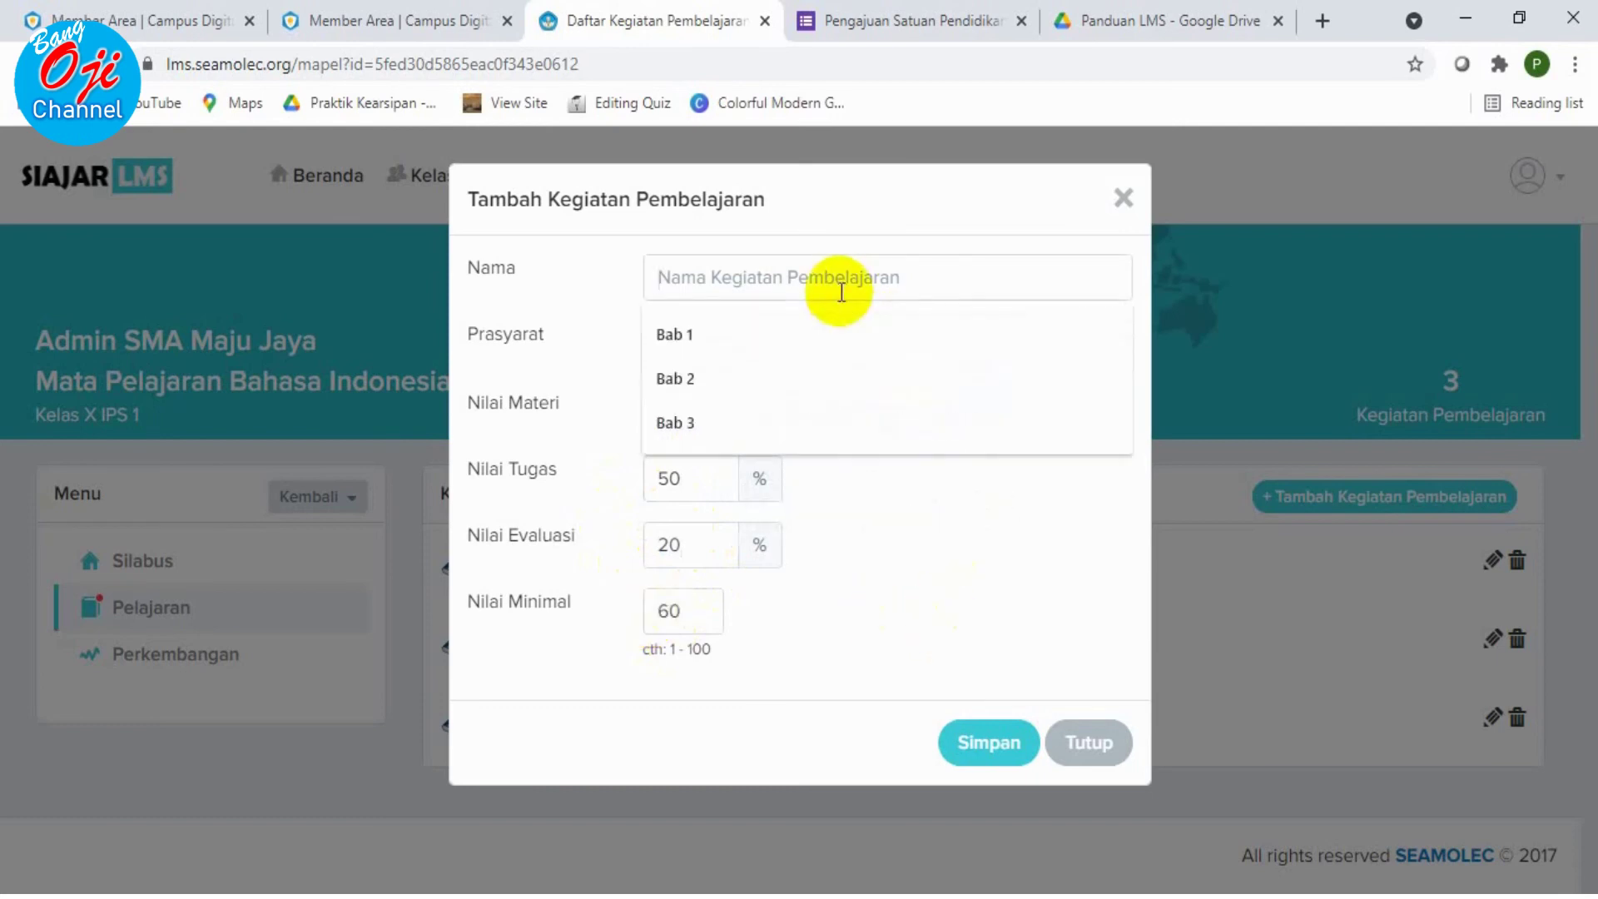
click(753, 323)
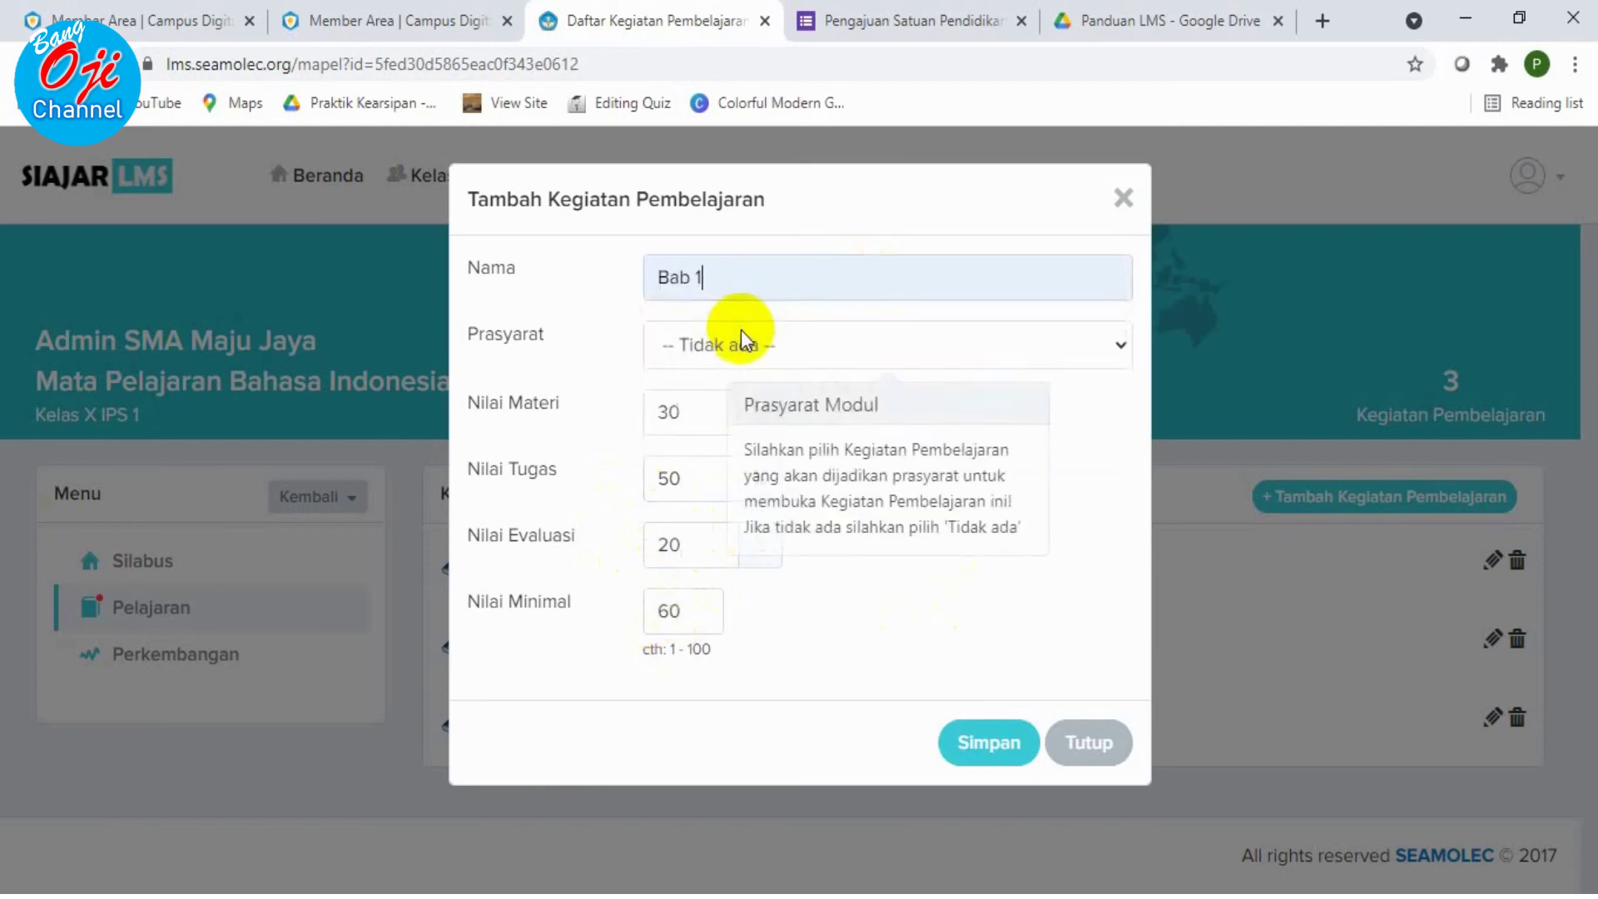
mouse_move(770, 295)
key(BackSpace)
key(BackSpace)
key(BackSpace)
key(BackSpace)
key(BackSpace)
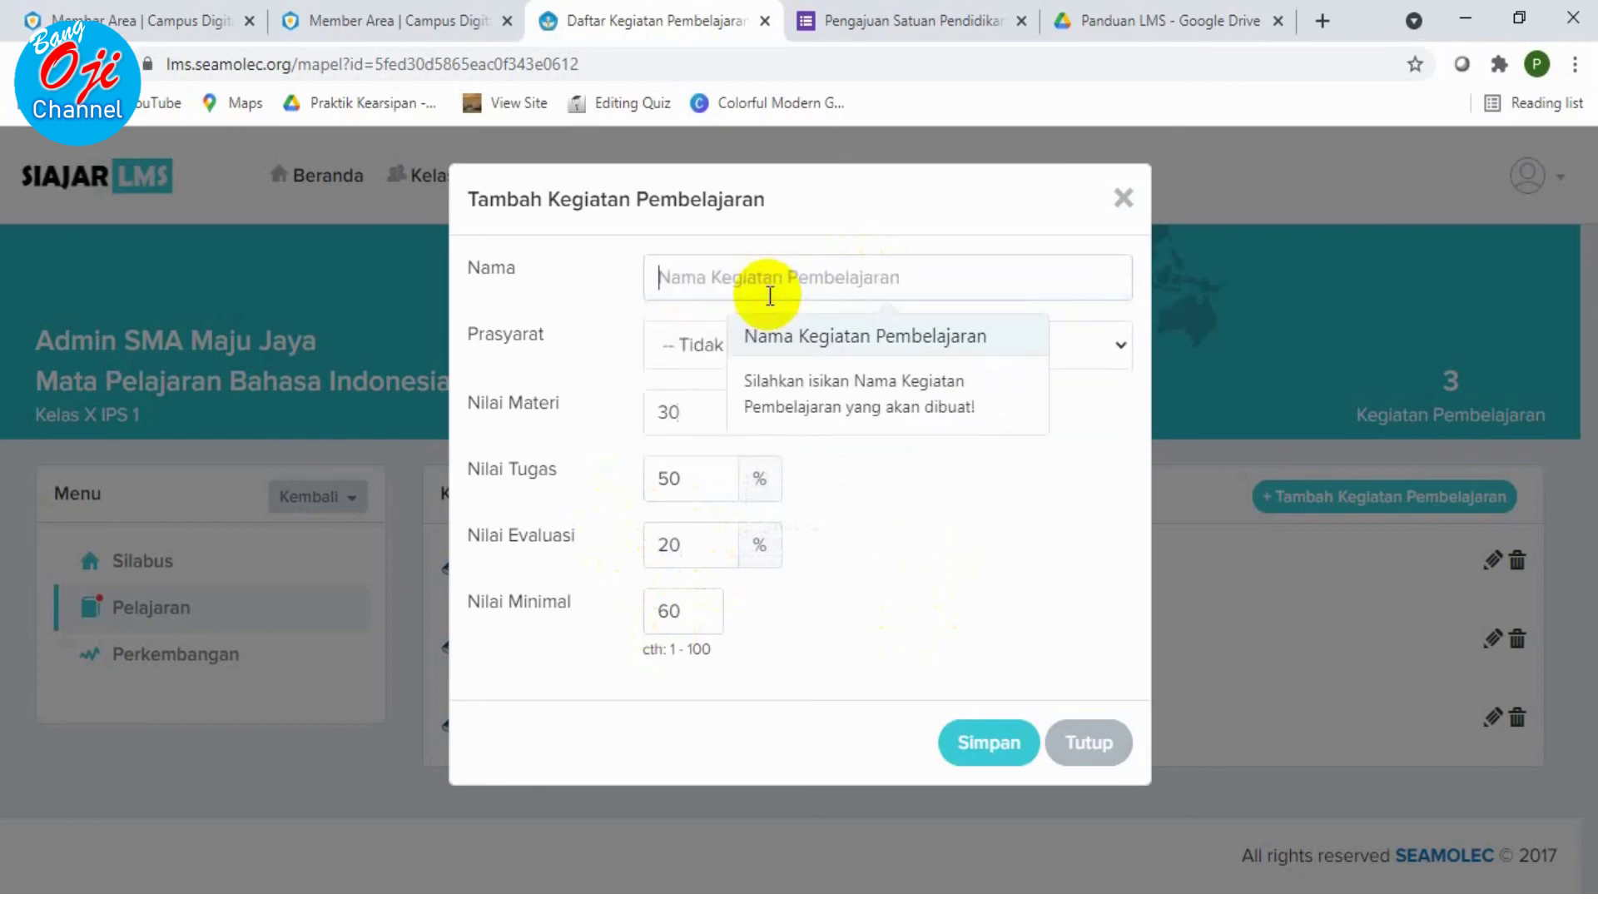
Name the new learning activity TOPIK 1 and save it
text(TOPI)
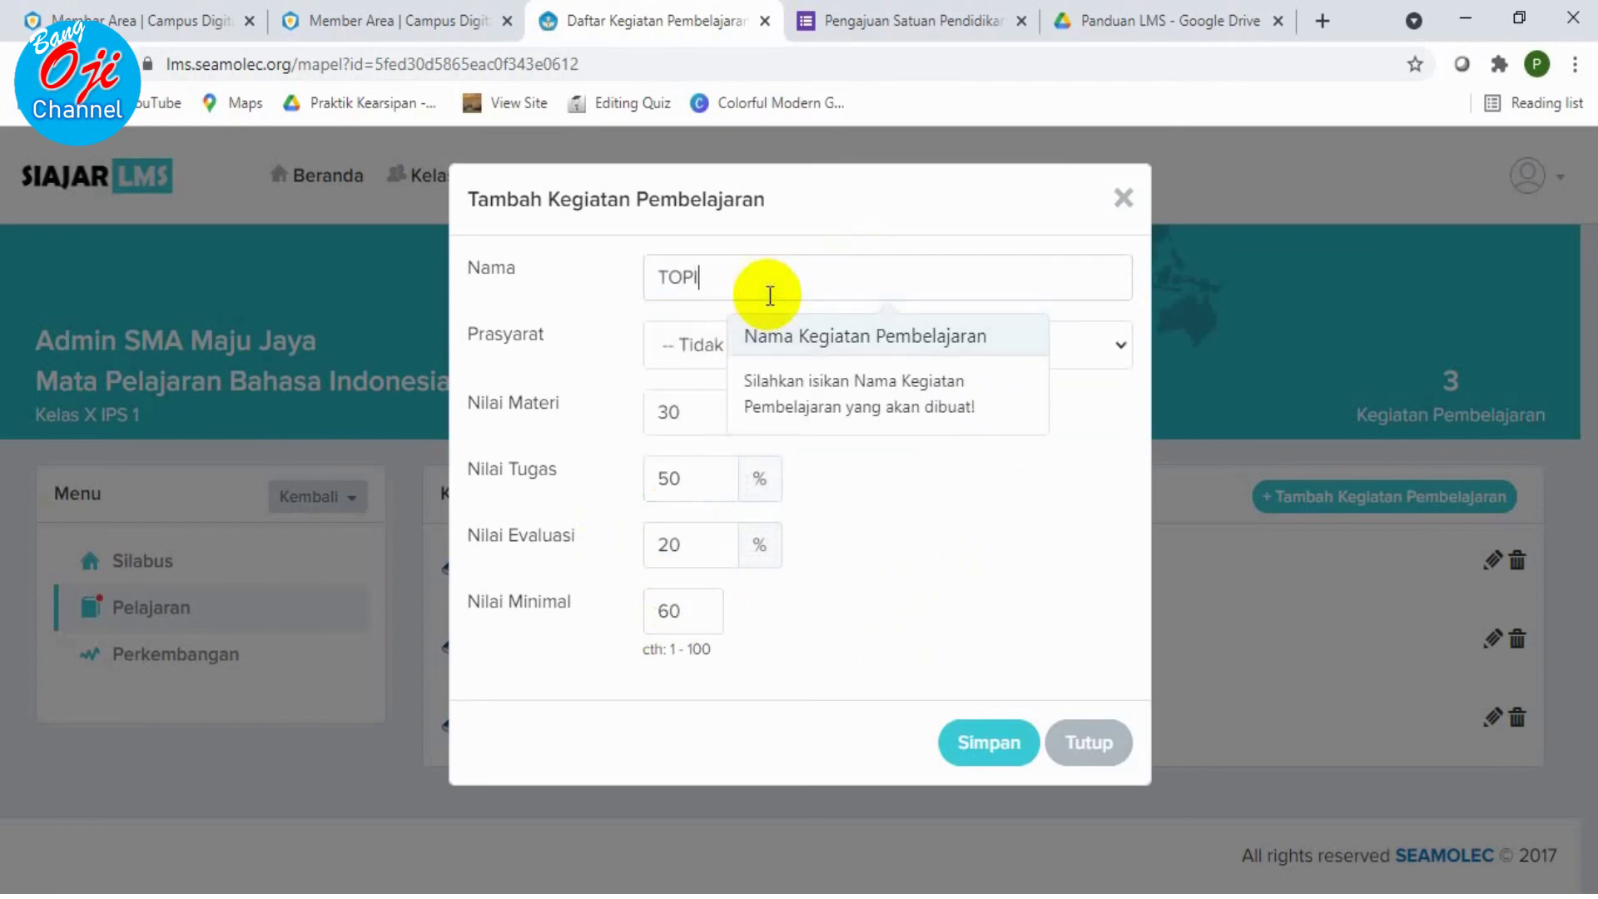
text(K 1)
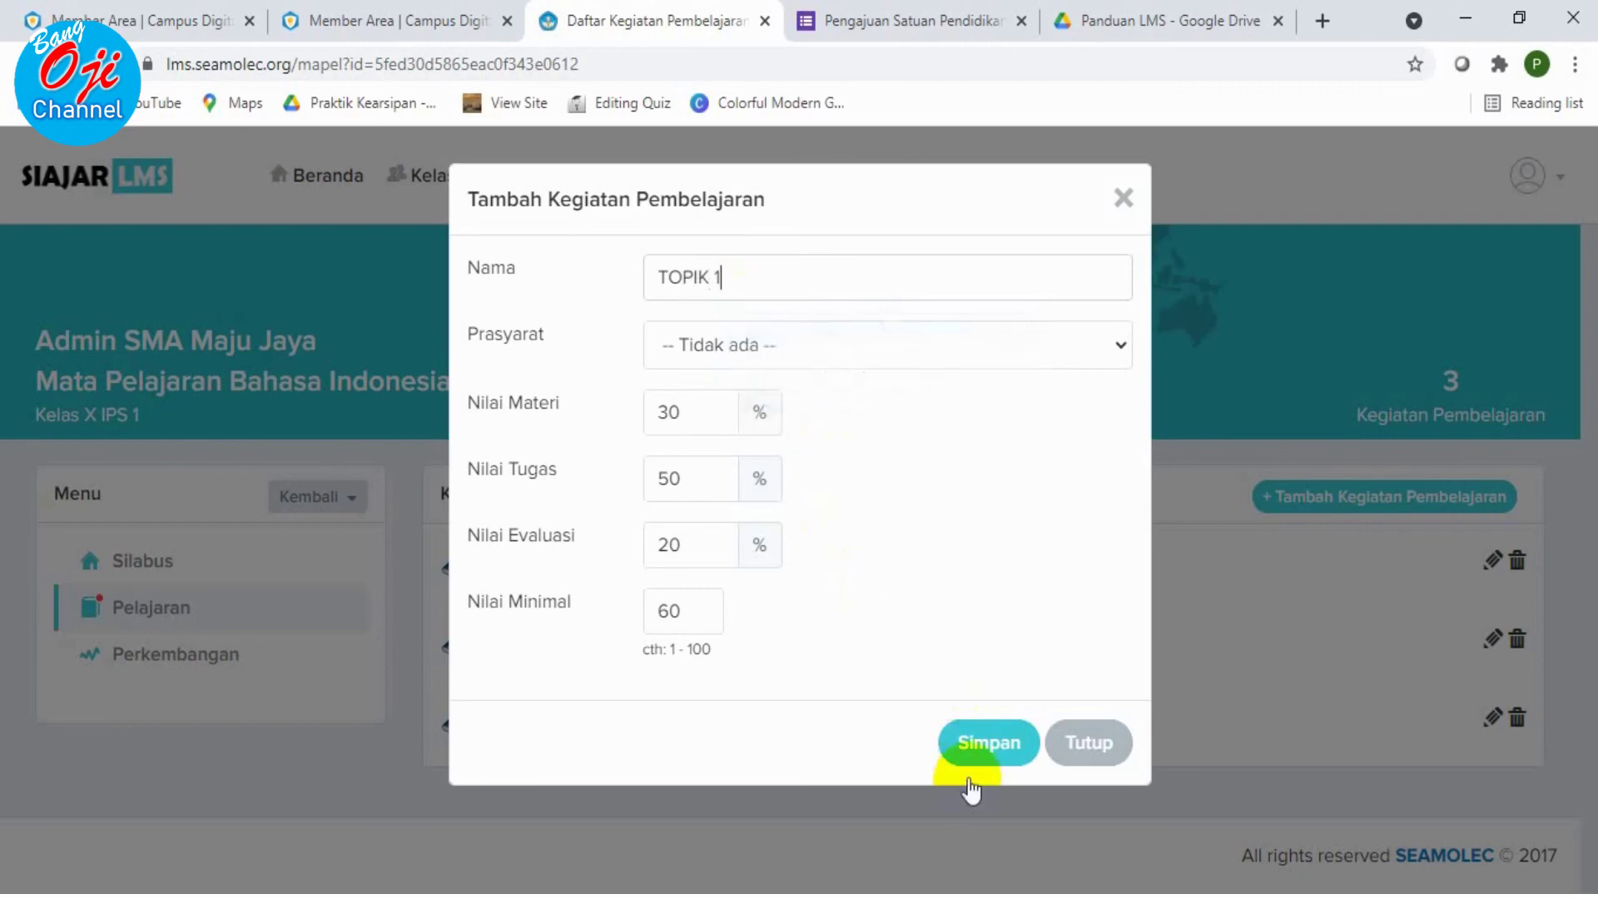
click(989, 748)
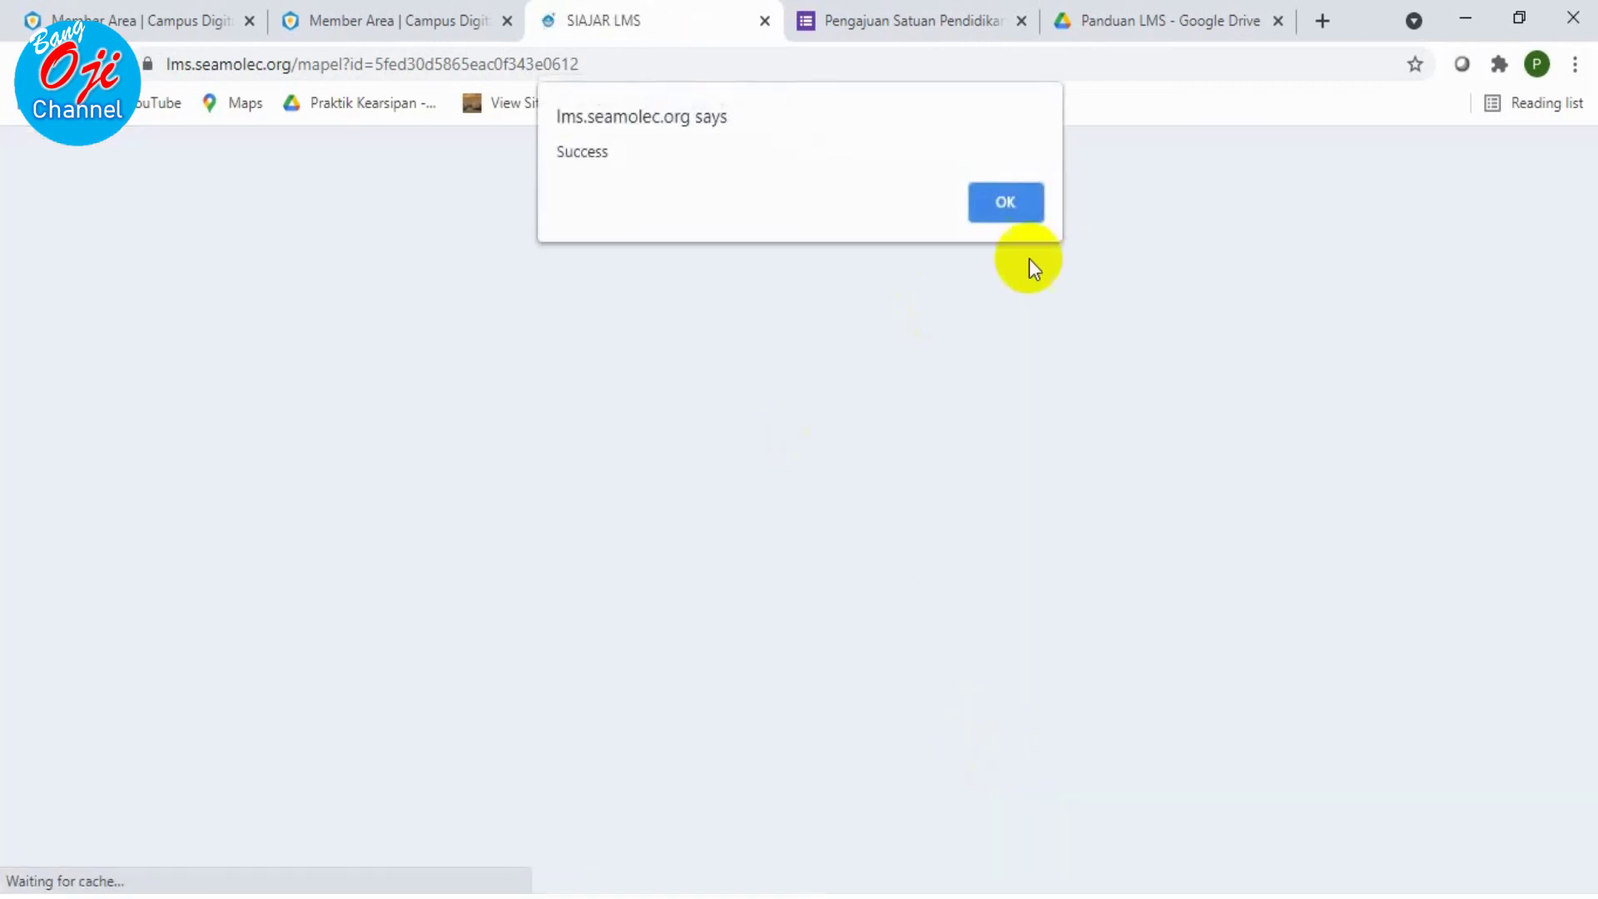
click(1010, 200)
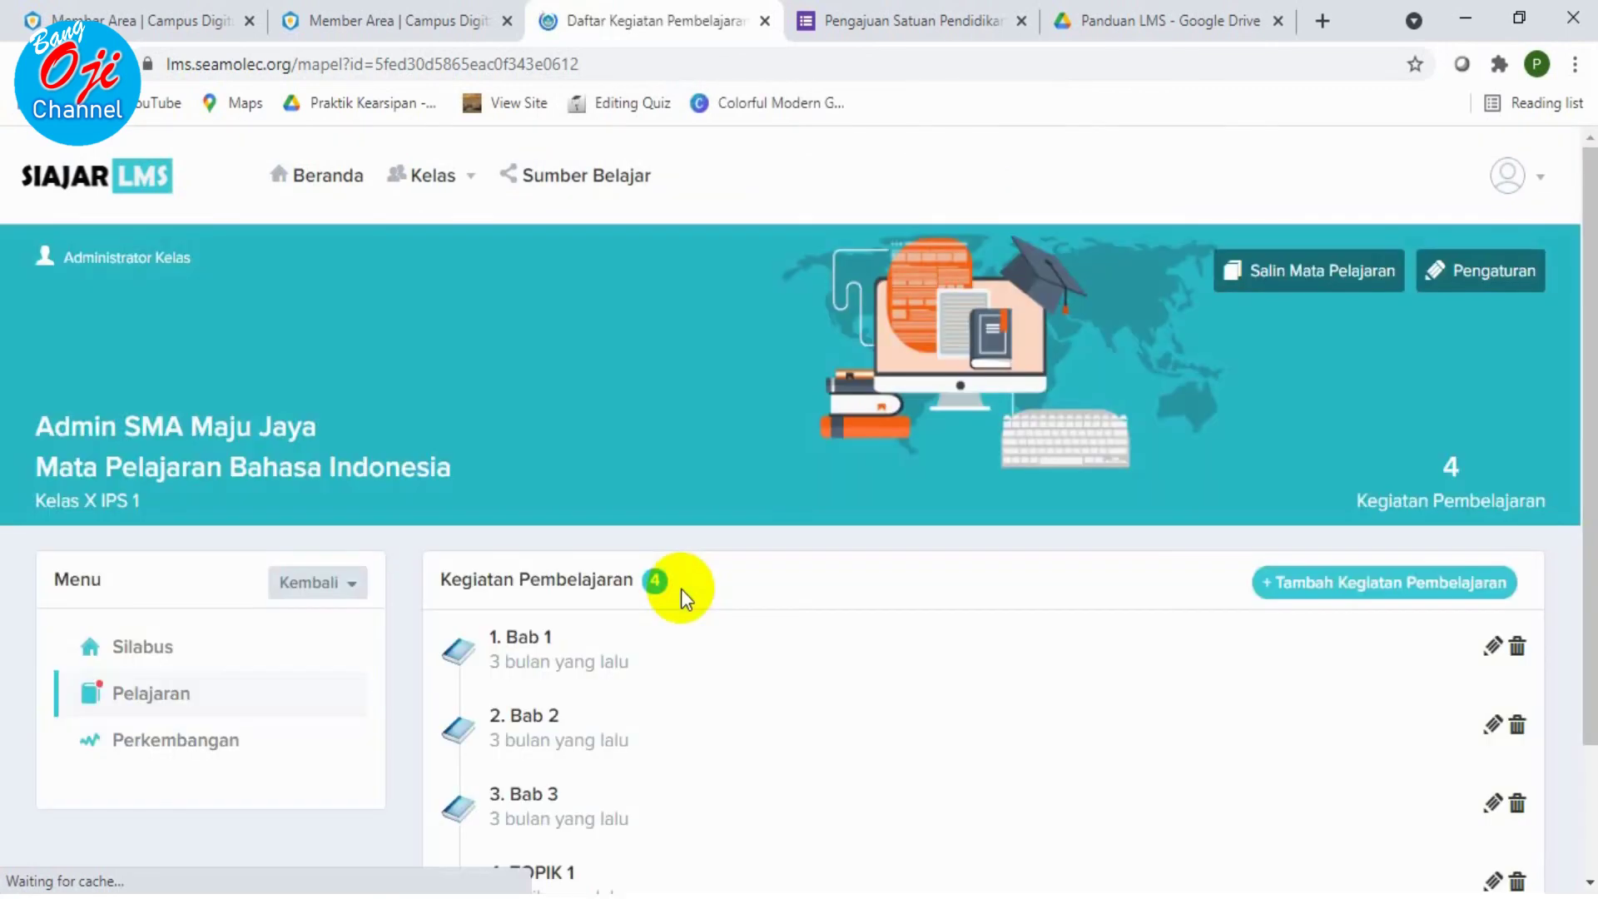
Edit the TOPIK 1 activity to use Bab 3 as its Prasyarat and save the change
scroll(687, 615, down, 3)
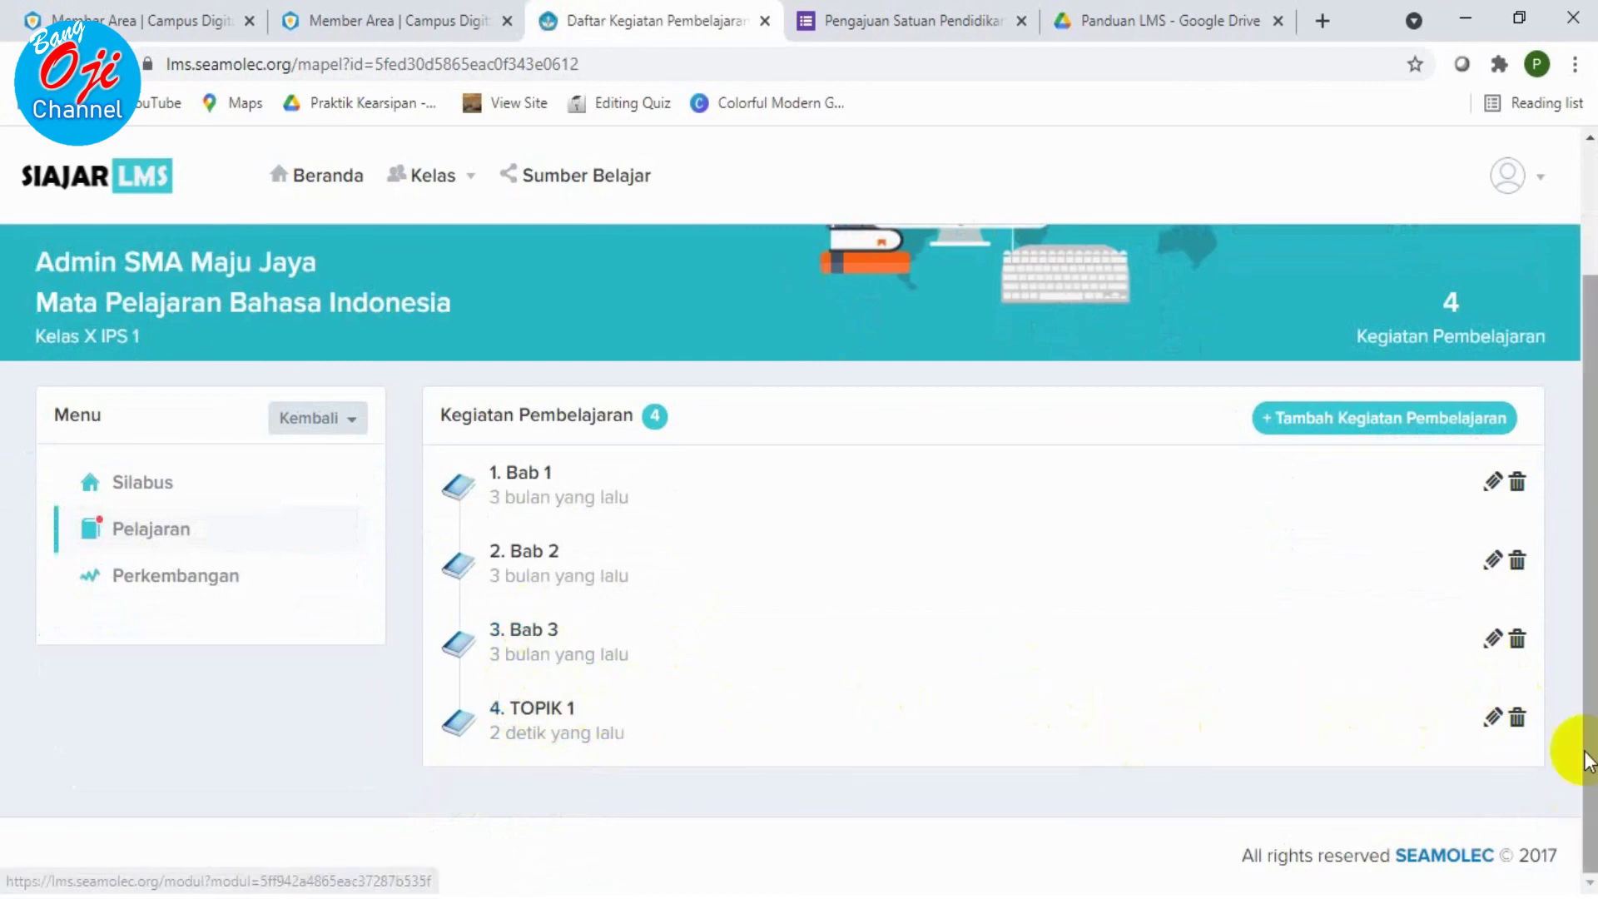
click(1492, 718)
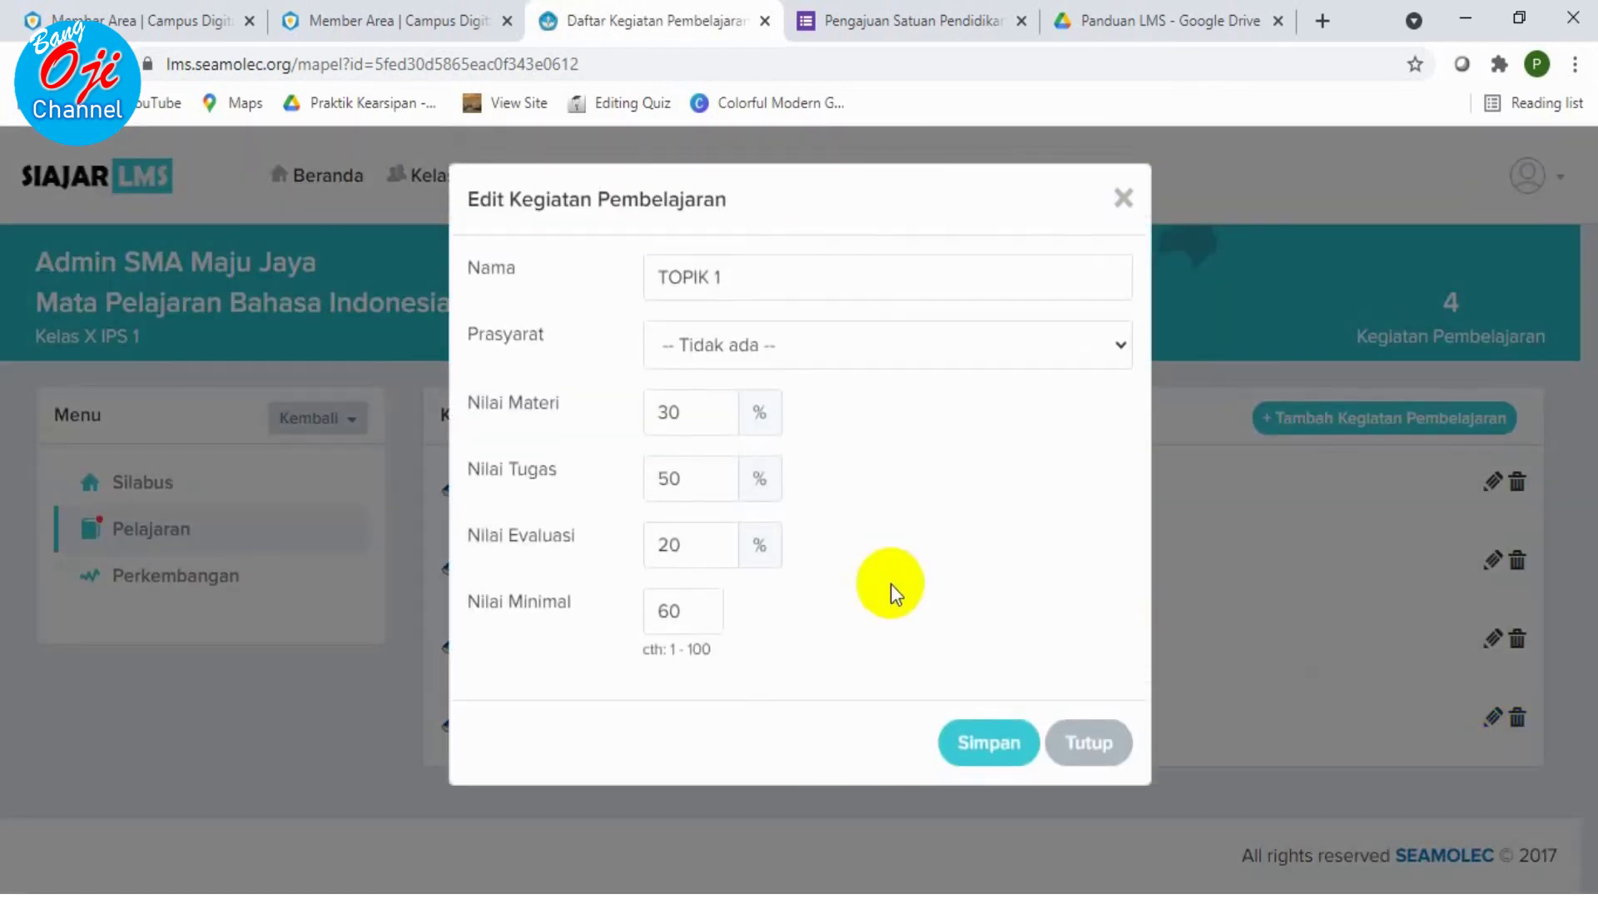
click(734, 341)
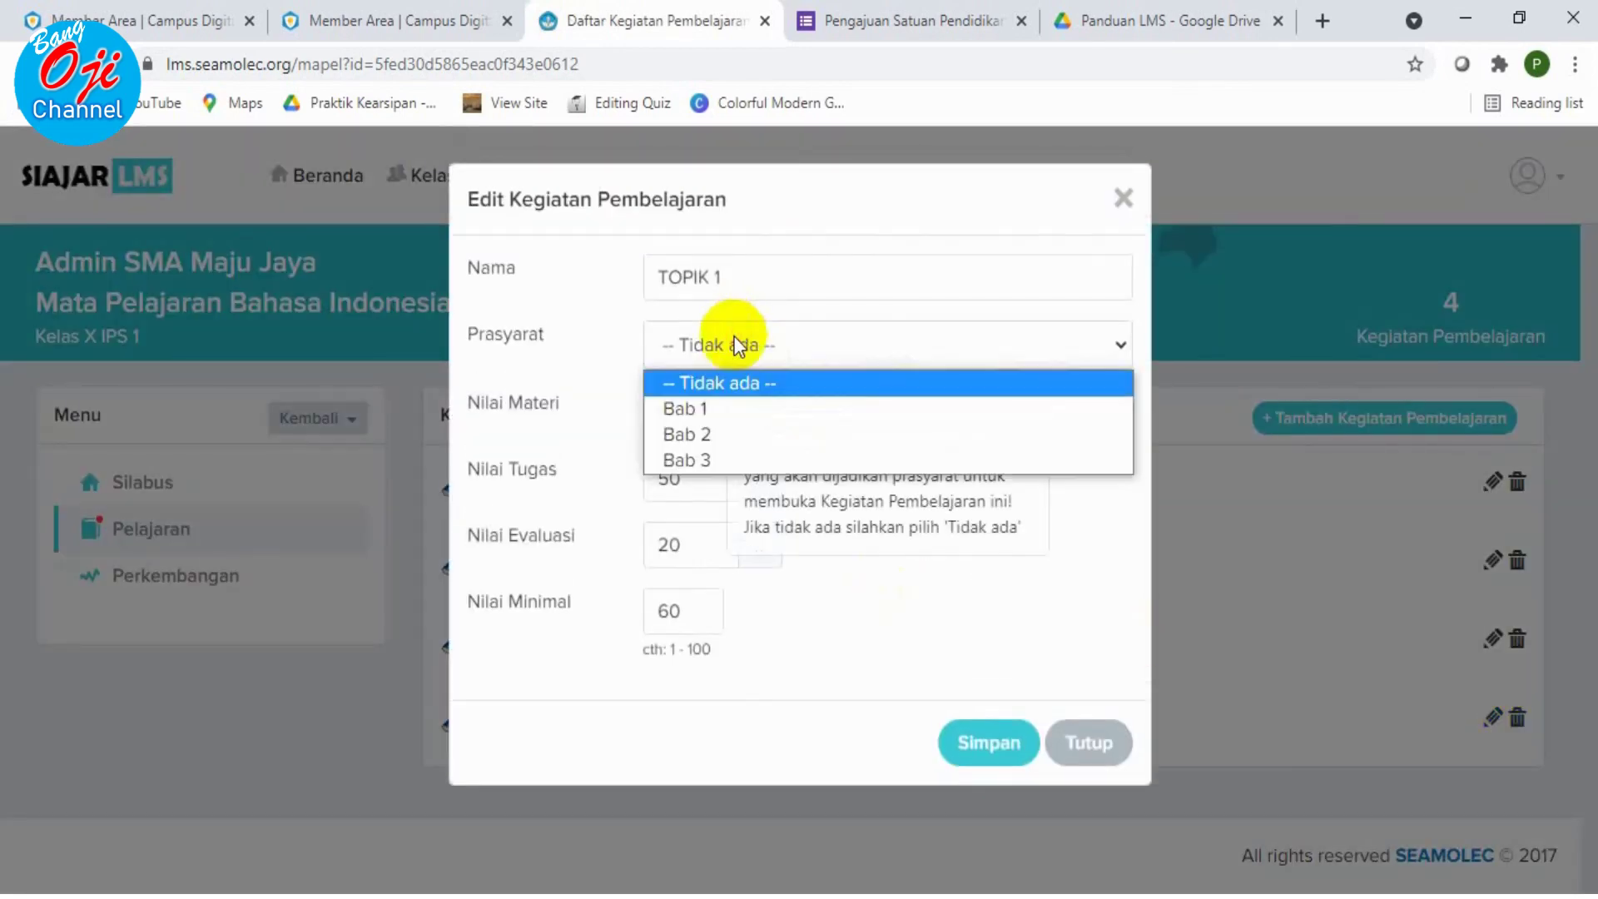
click(714, 467)
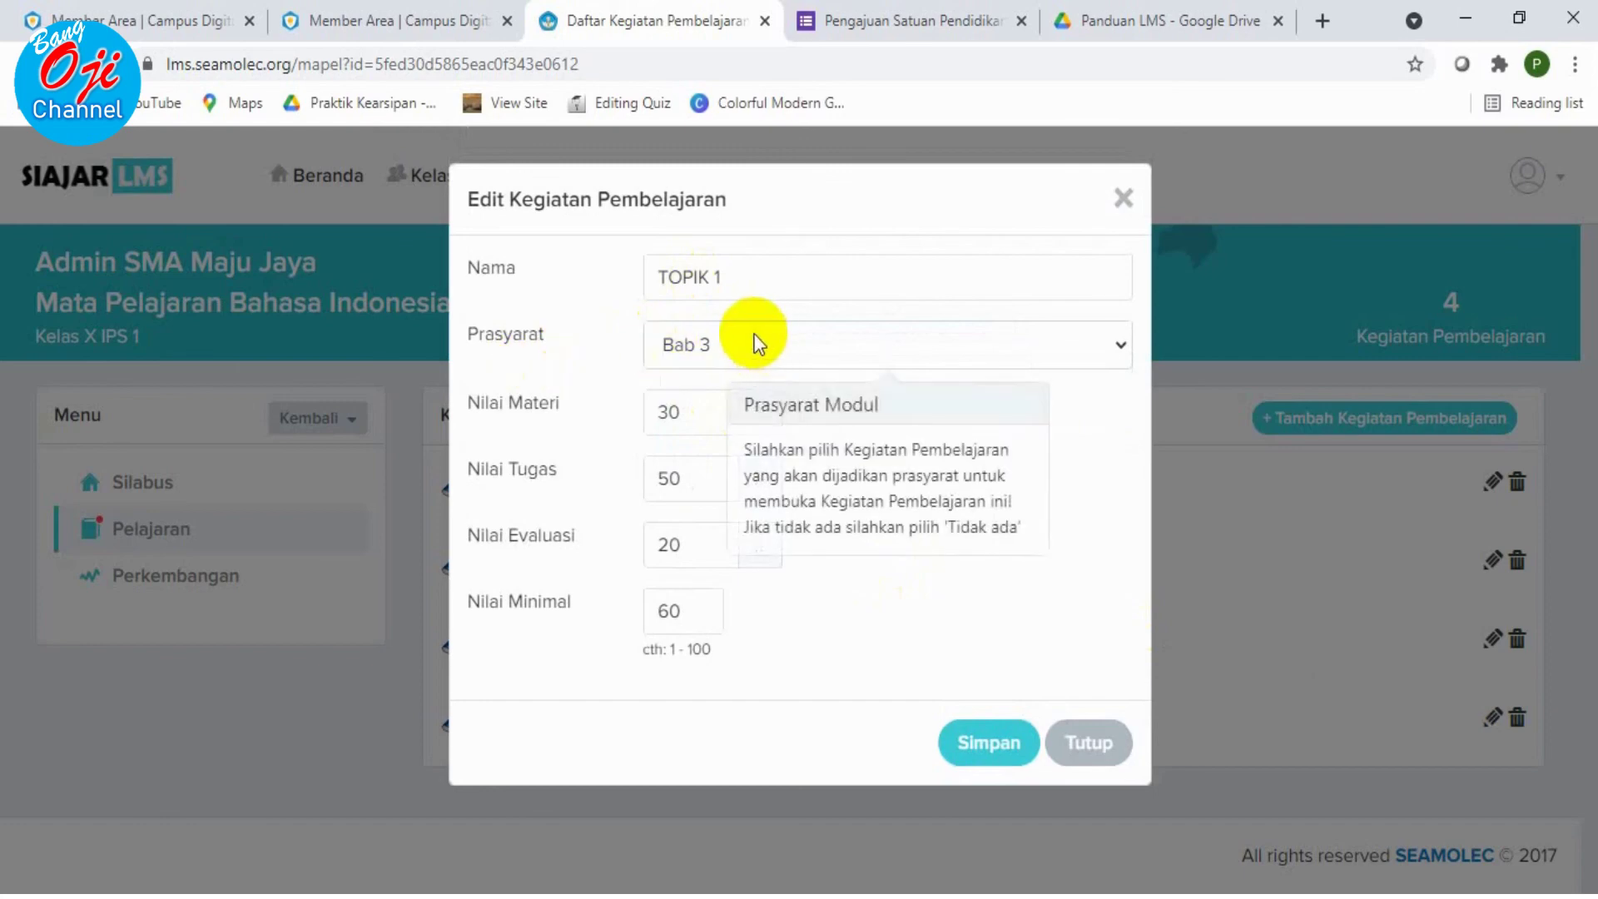
mouse_move(682, 278)
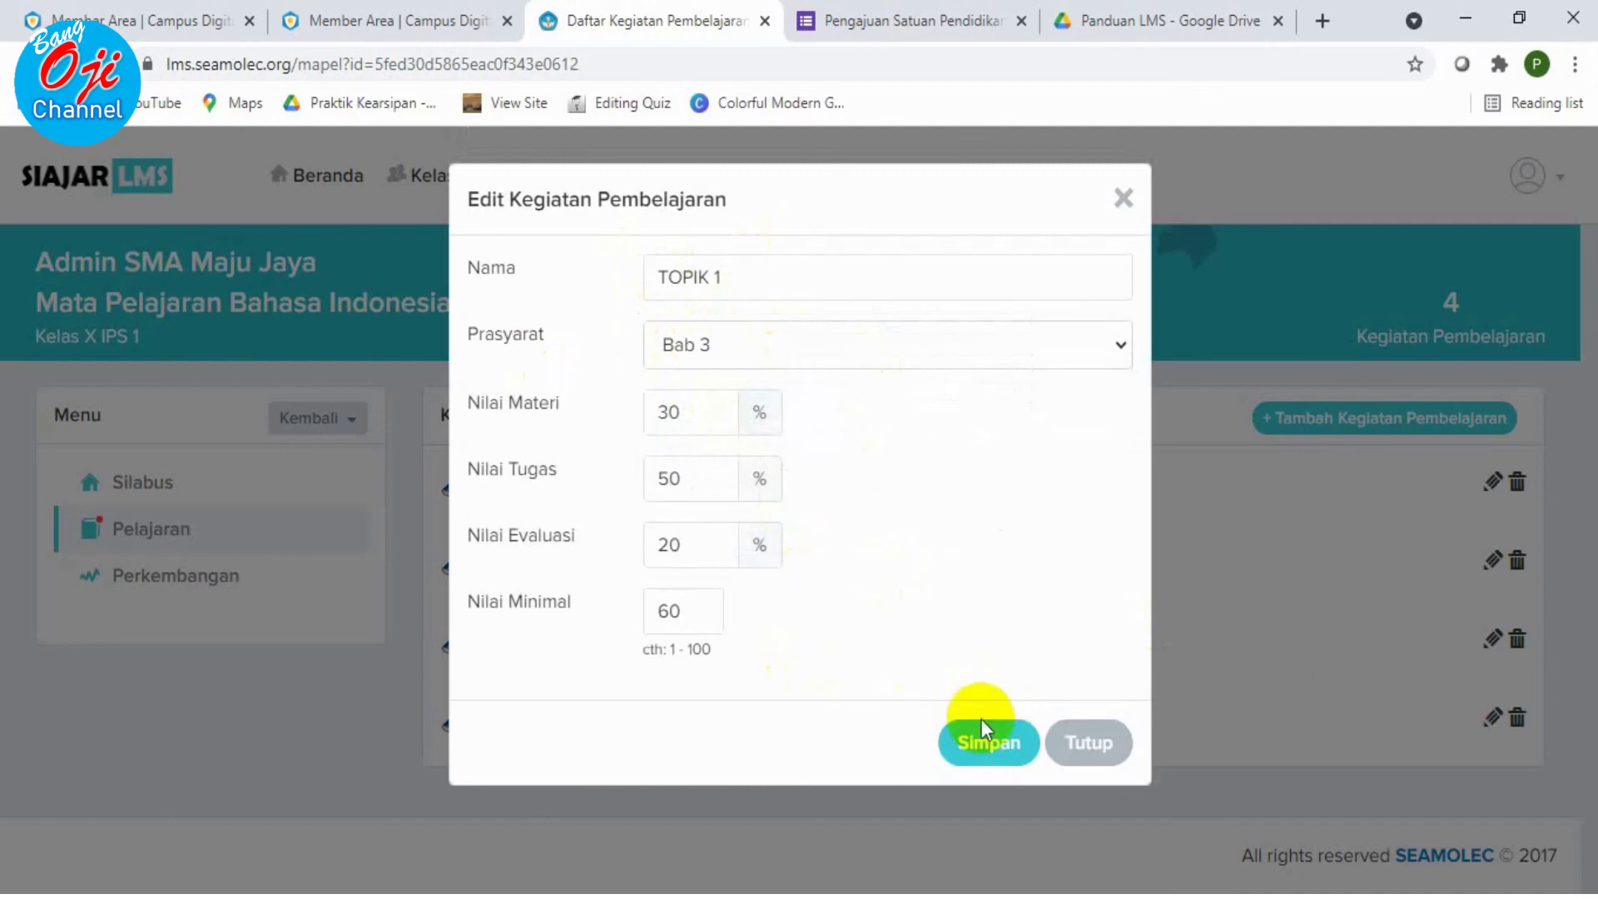
click(972, 747)
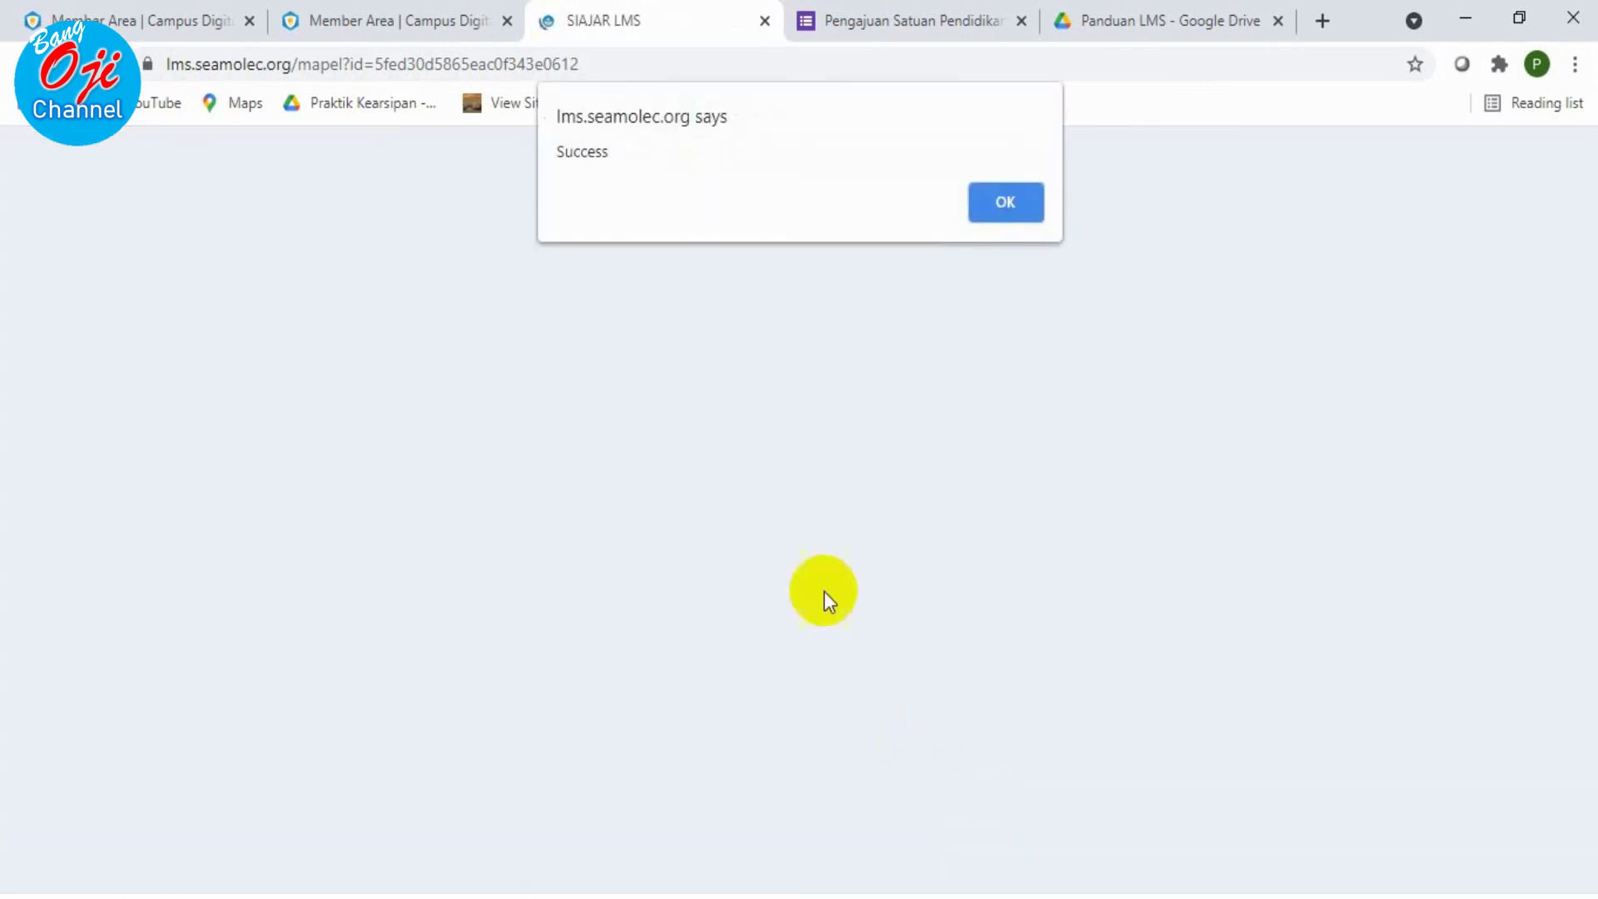
click(1005, 203)
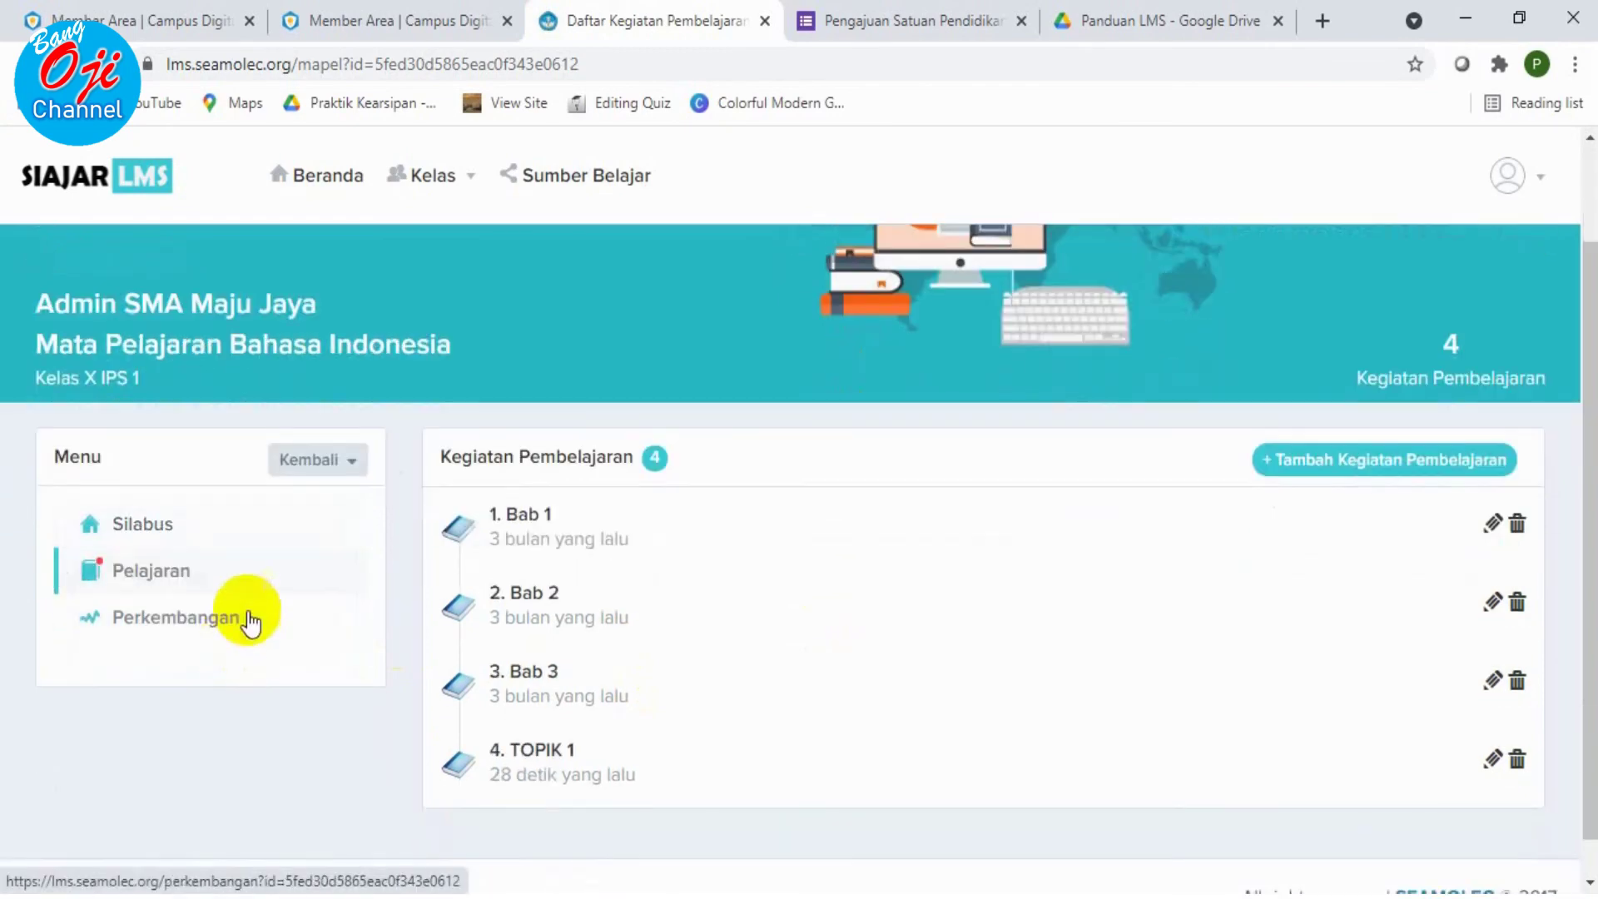
Open the Perkembangan page of Bahasa Indonesia and look over its Kegiatan Belajar and Kelompok Belajar filters
click(237, 740)
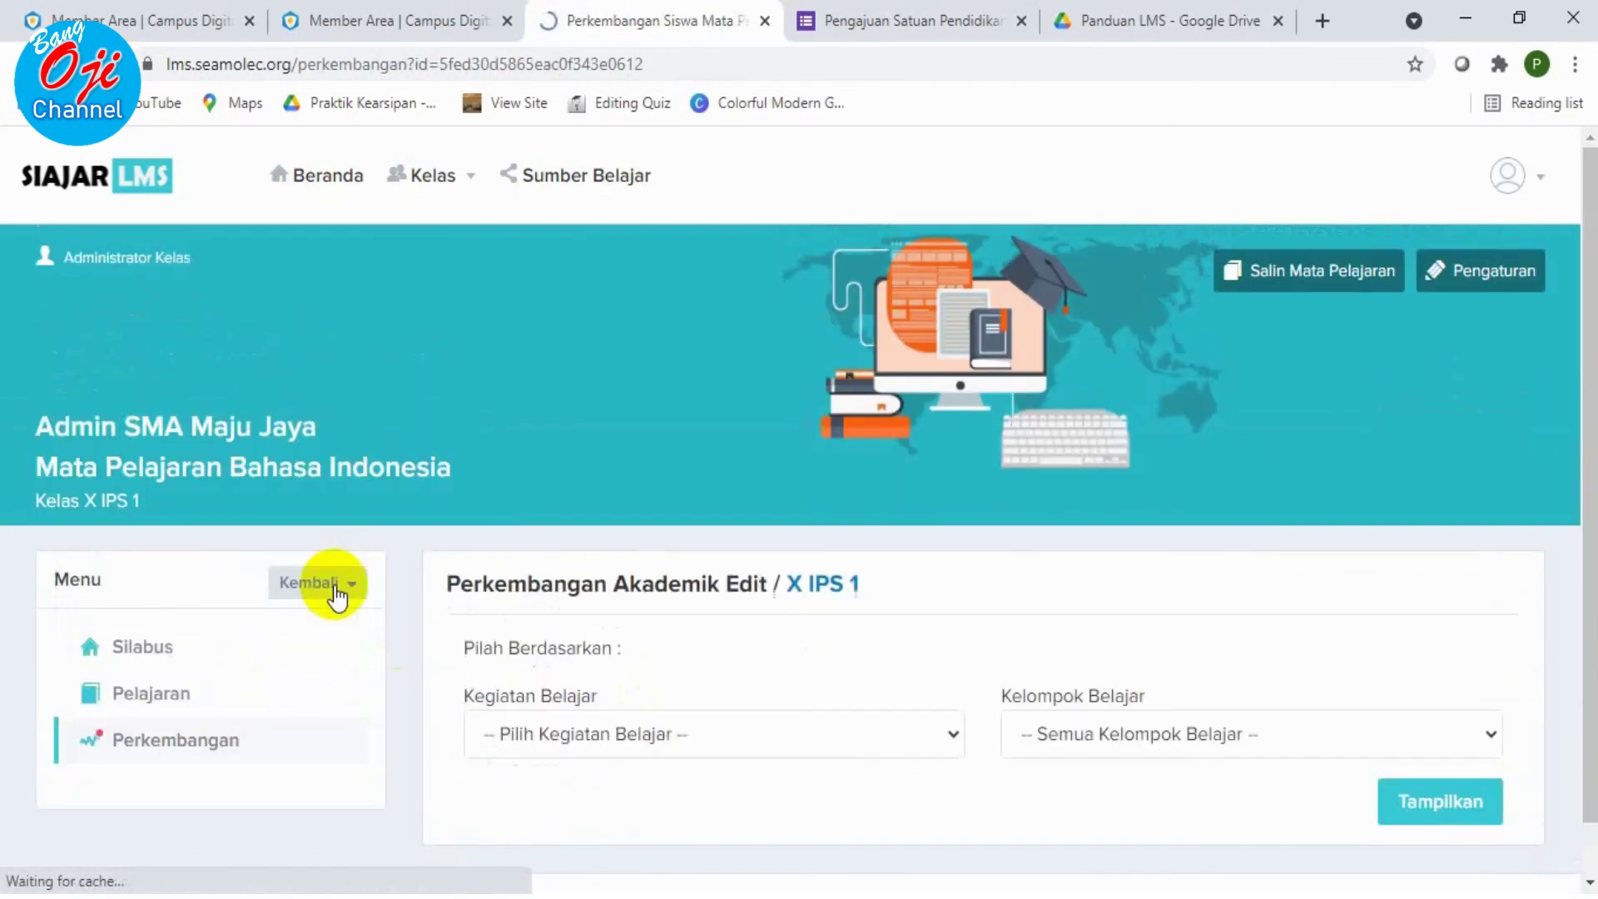
scroll(735, 616, down, 1)
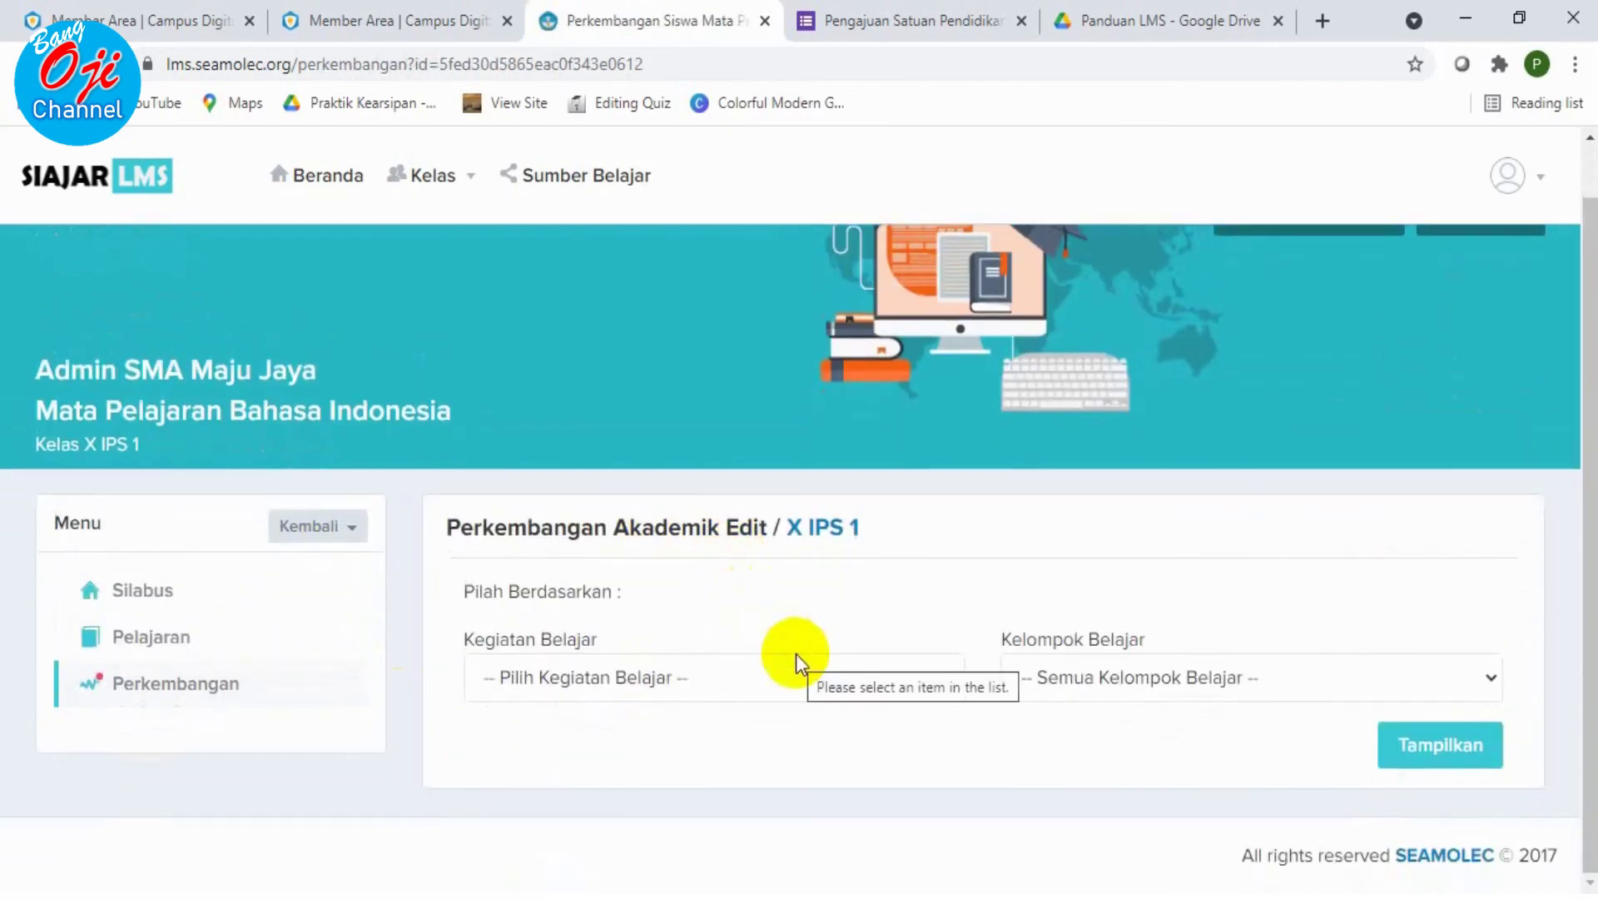
scroll(1410, 587, up, 1)
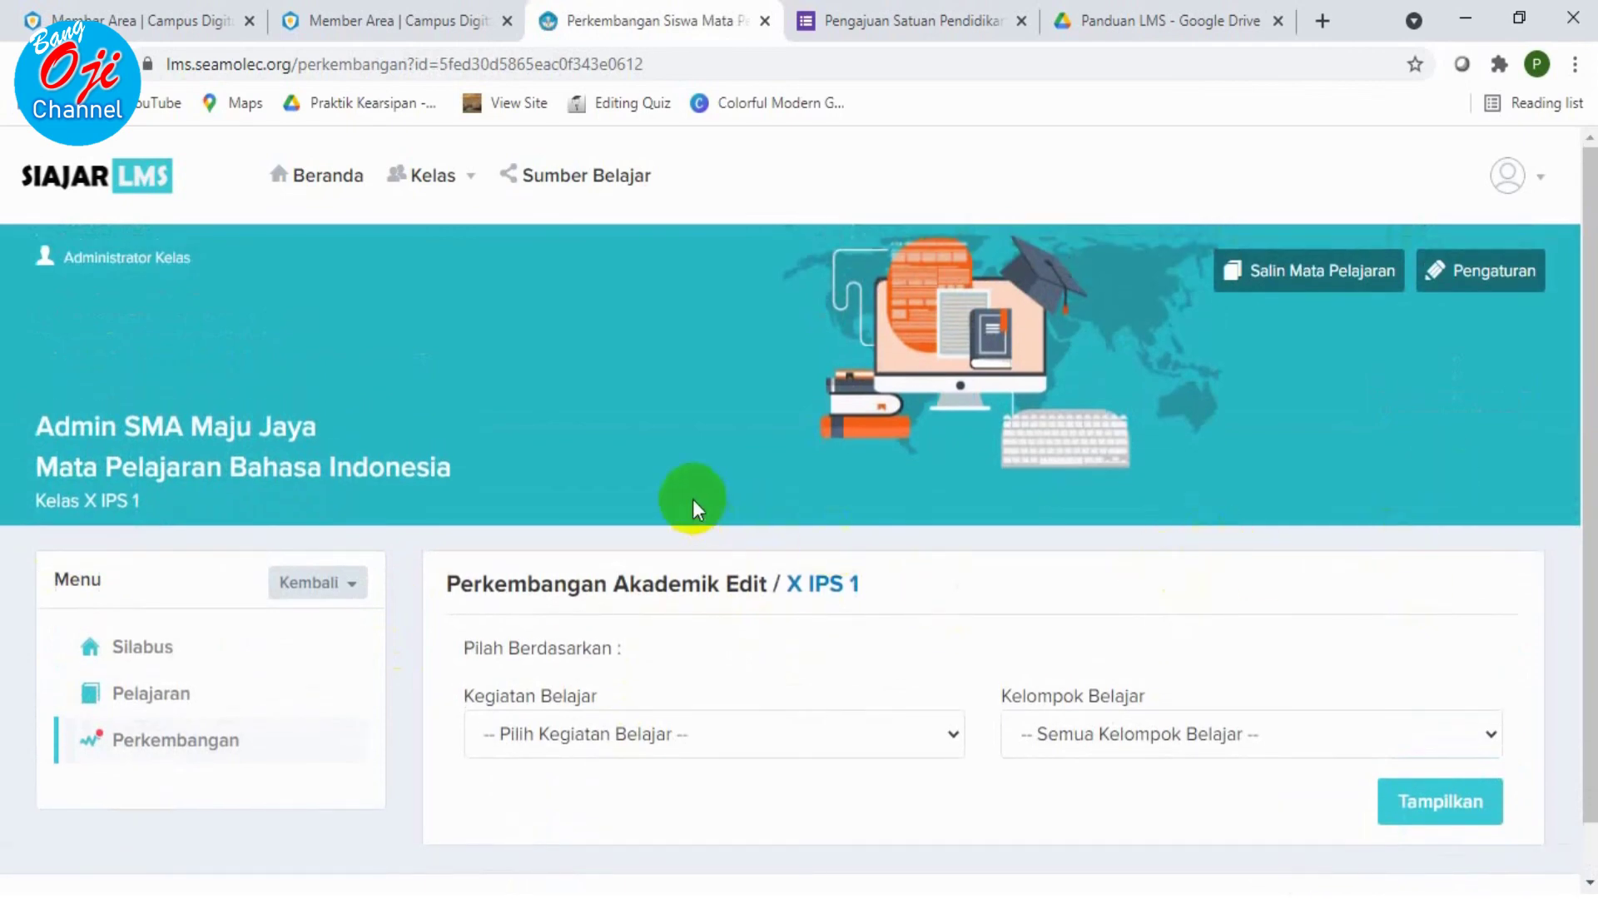
Go back to the Beranda home page and look over the teacher account's Info and Daftar Kelas sections
click(304, 179)
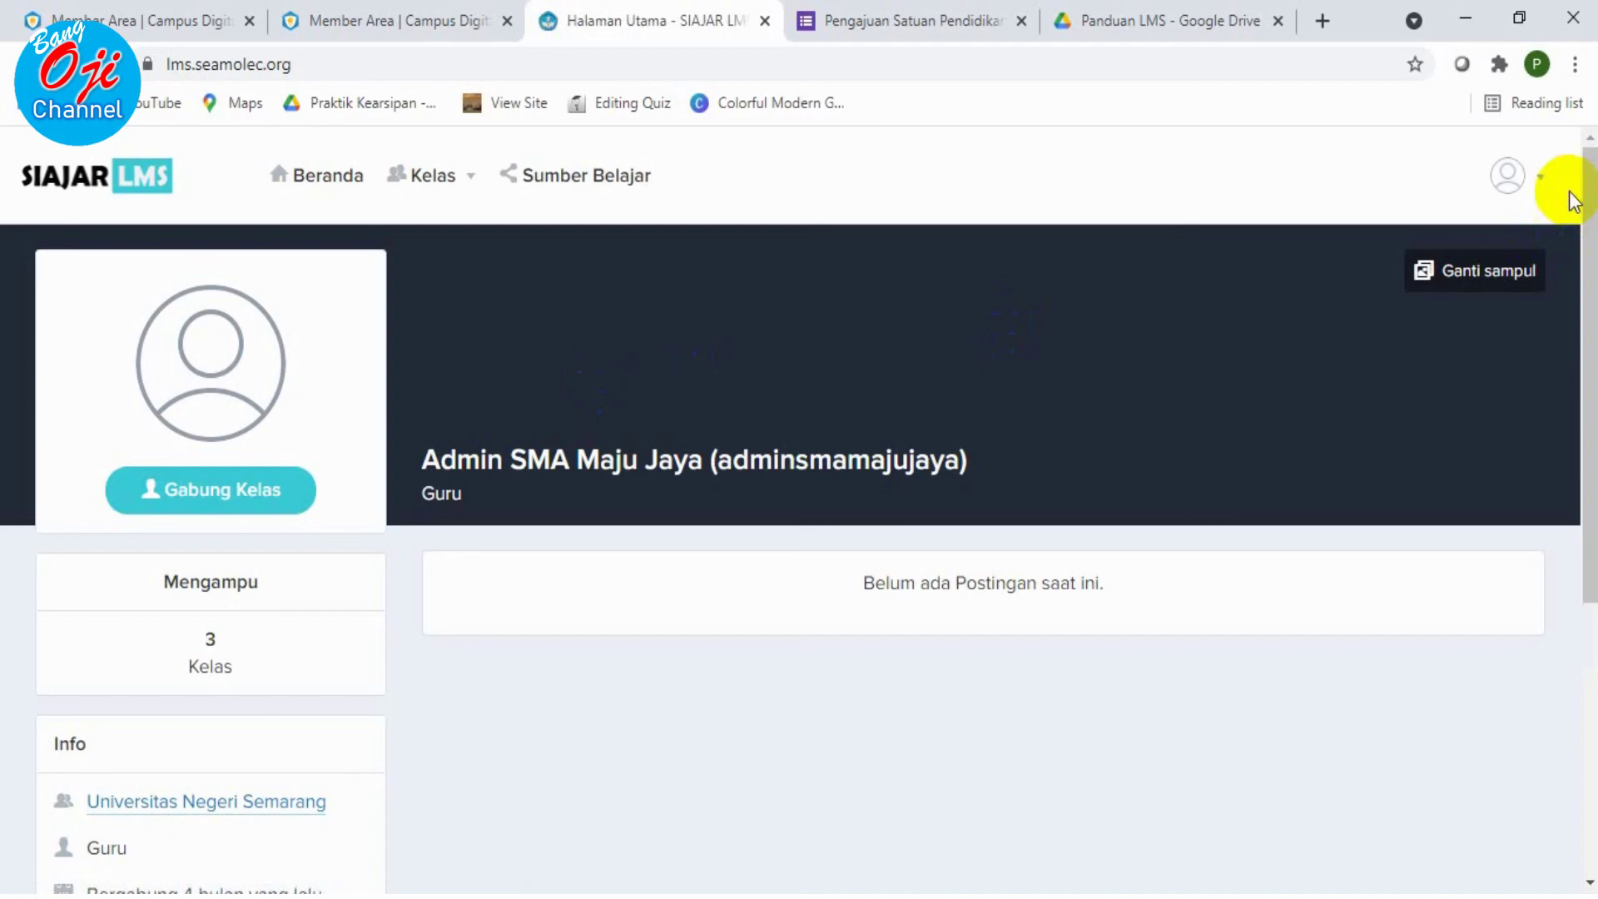
scroll(774, 653, down, 4)
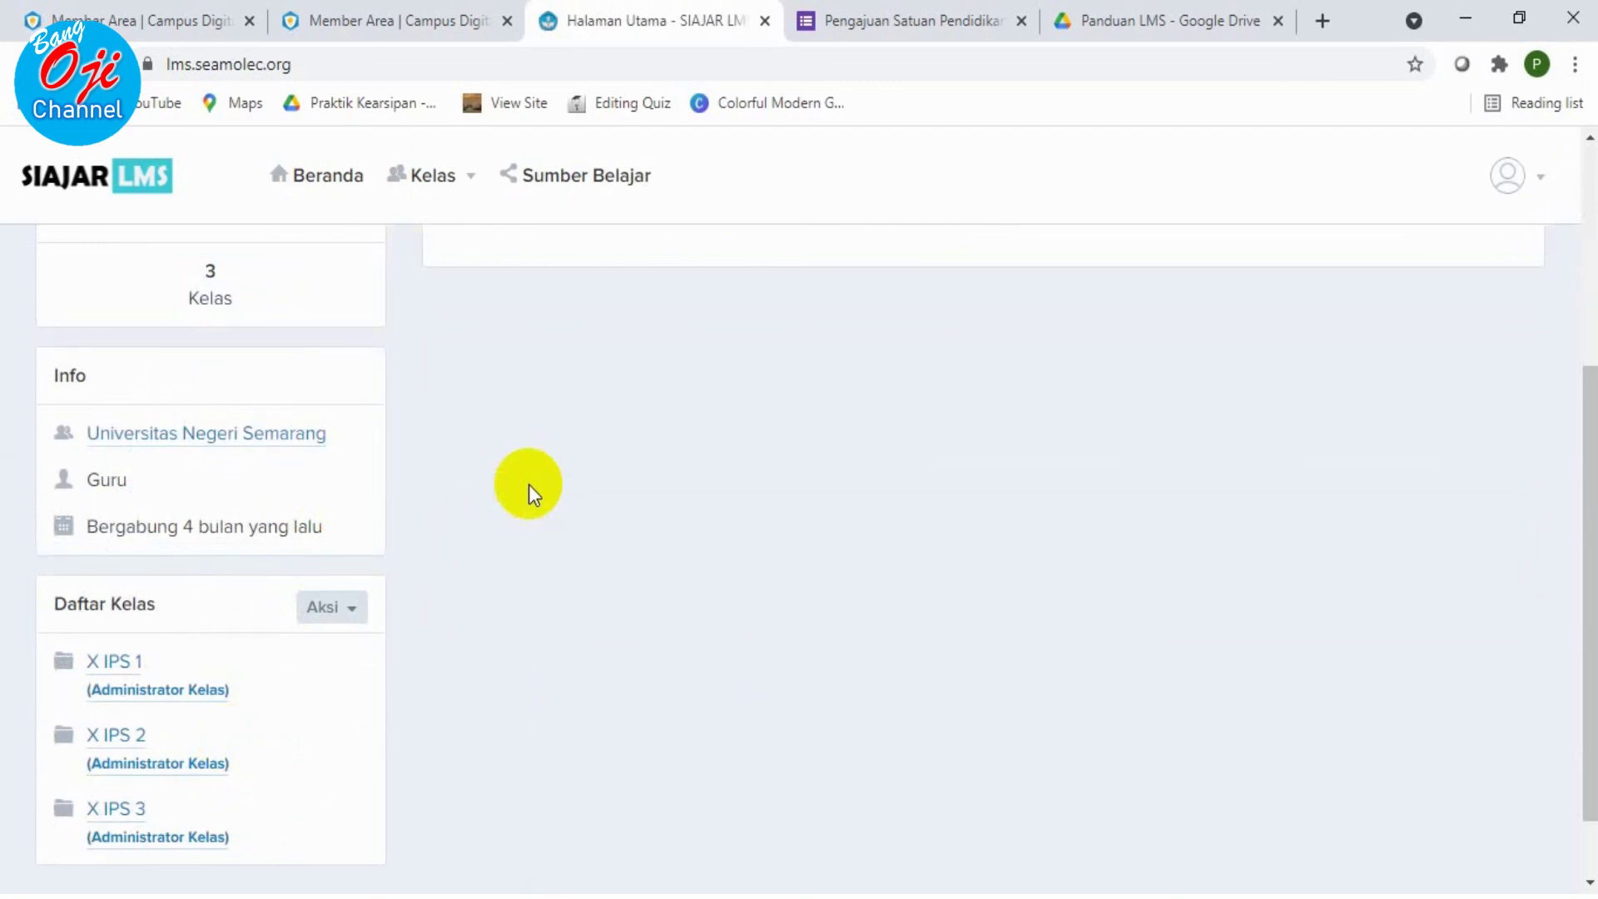
scroll(529, 486, down, 1)
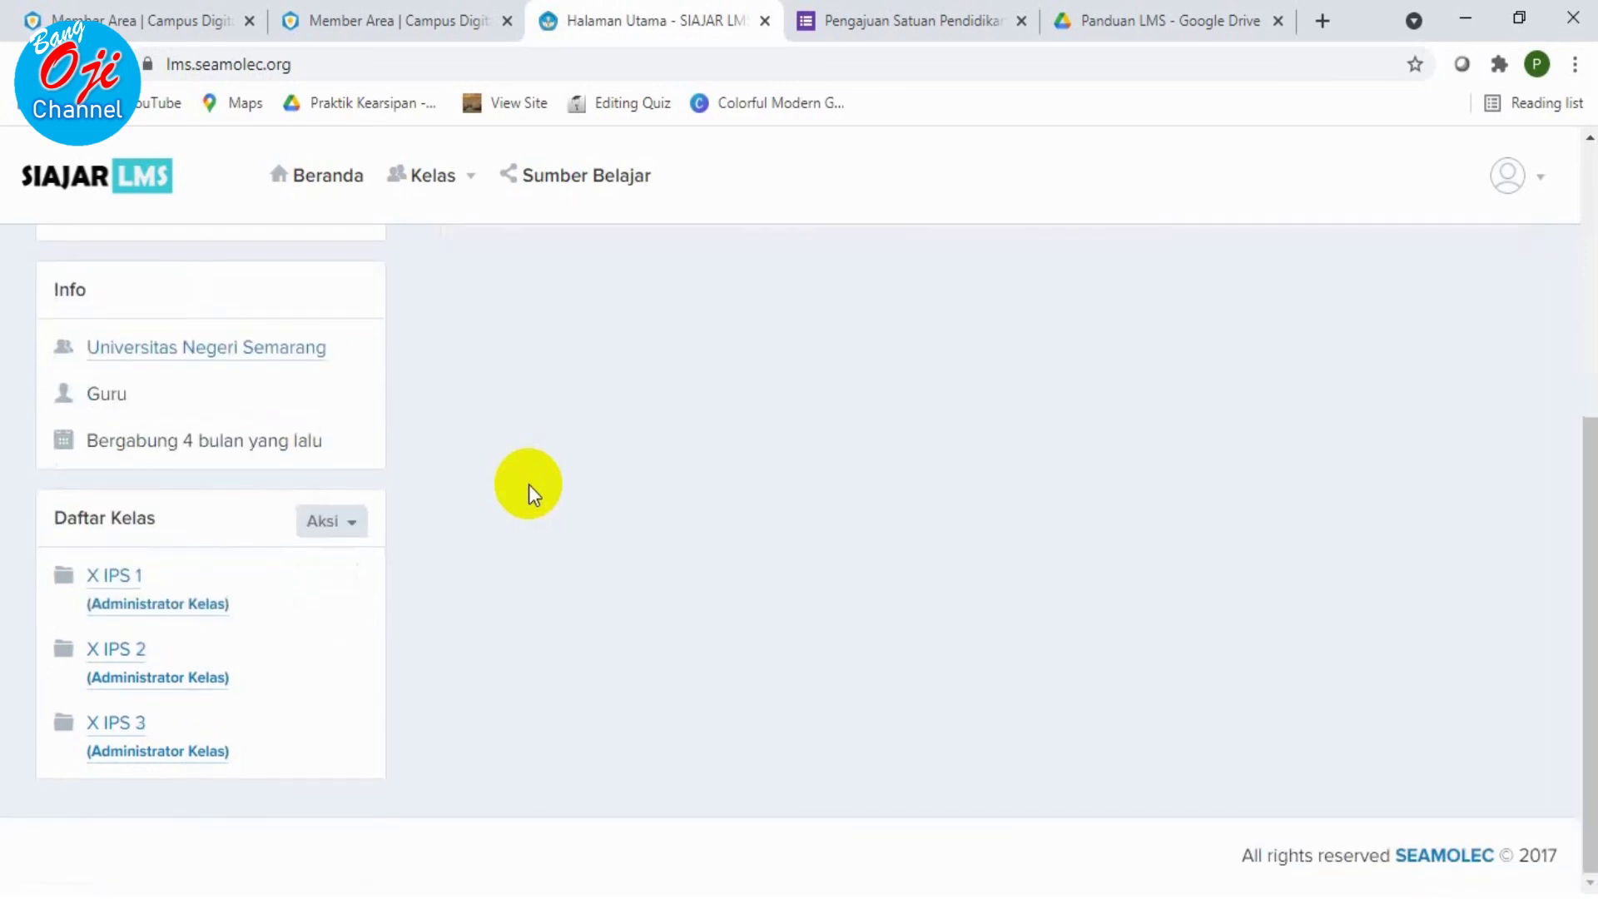